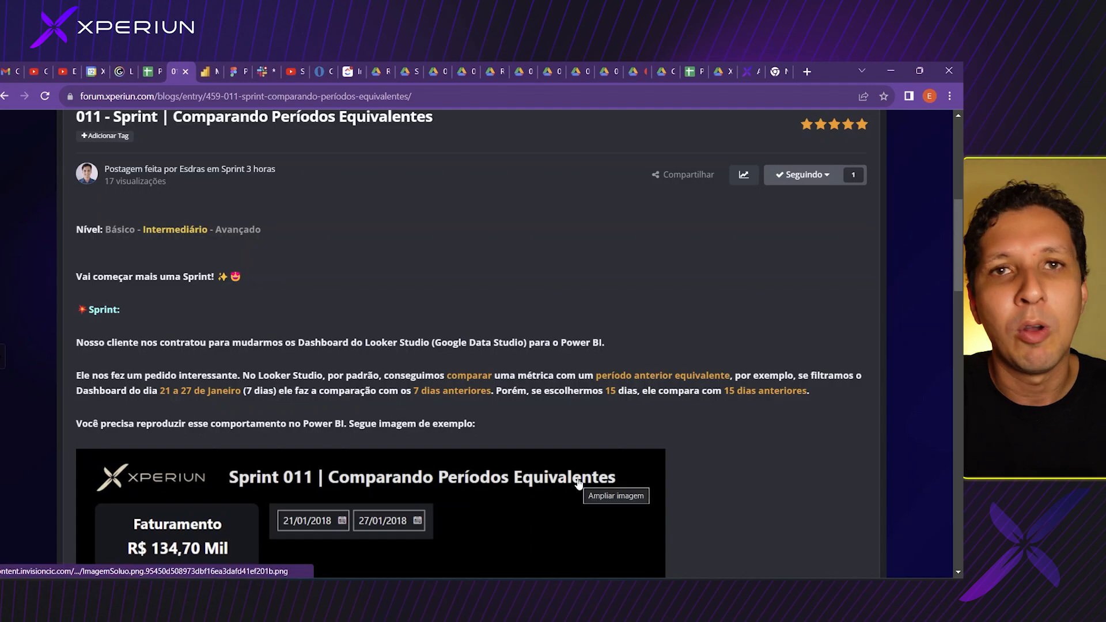
Step: Read the Sprint 011 brief on comparing equivalent periods, including its example dashboard image and database section
scroll(751, 437, down, 2)
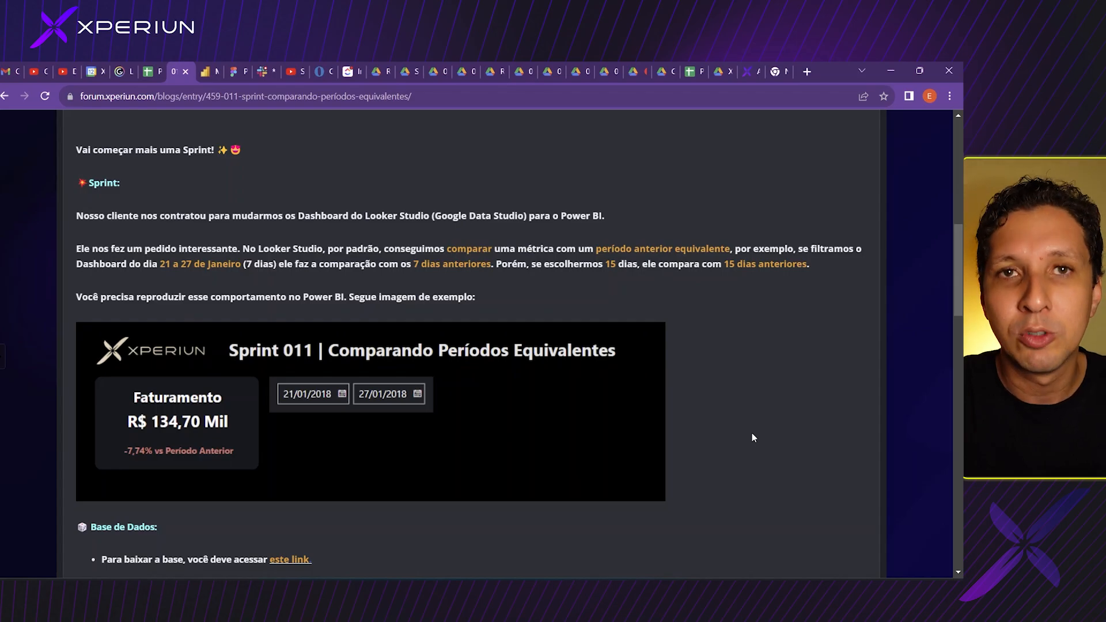
scroll(750, 432, down, 1)
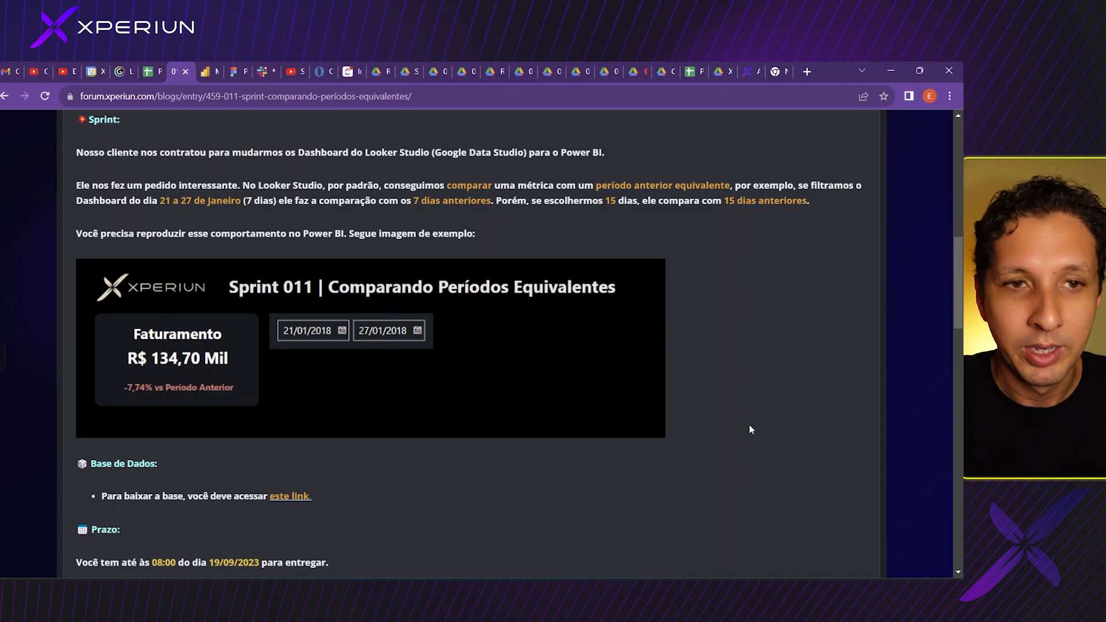
scroll(751, 429, up, 2)
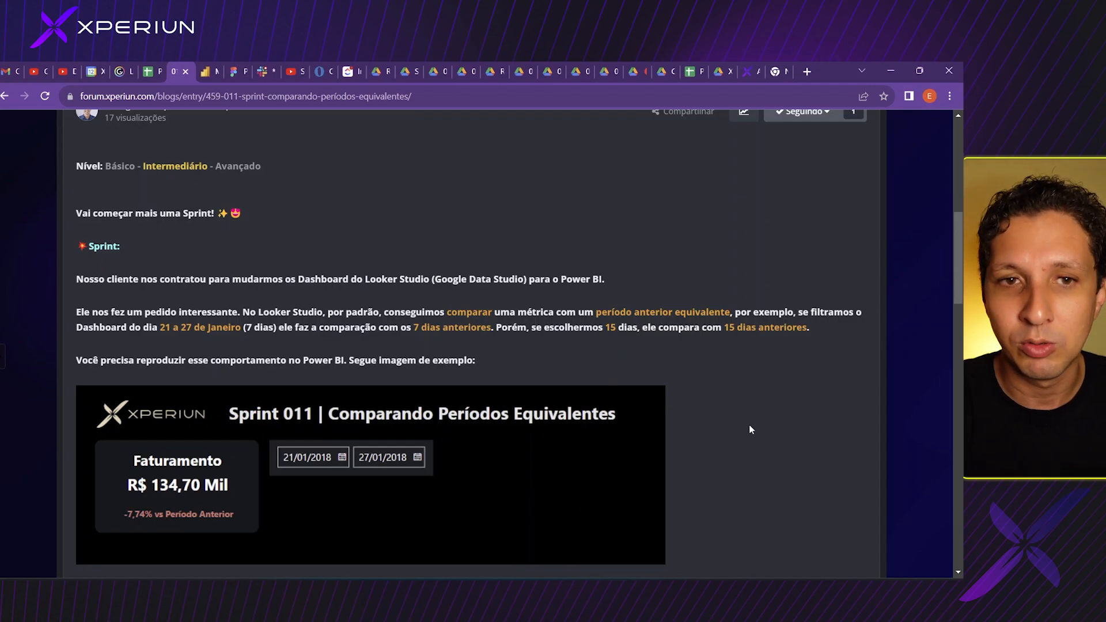
scroll(750, 429, down, 1)
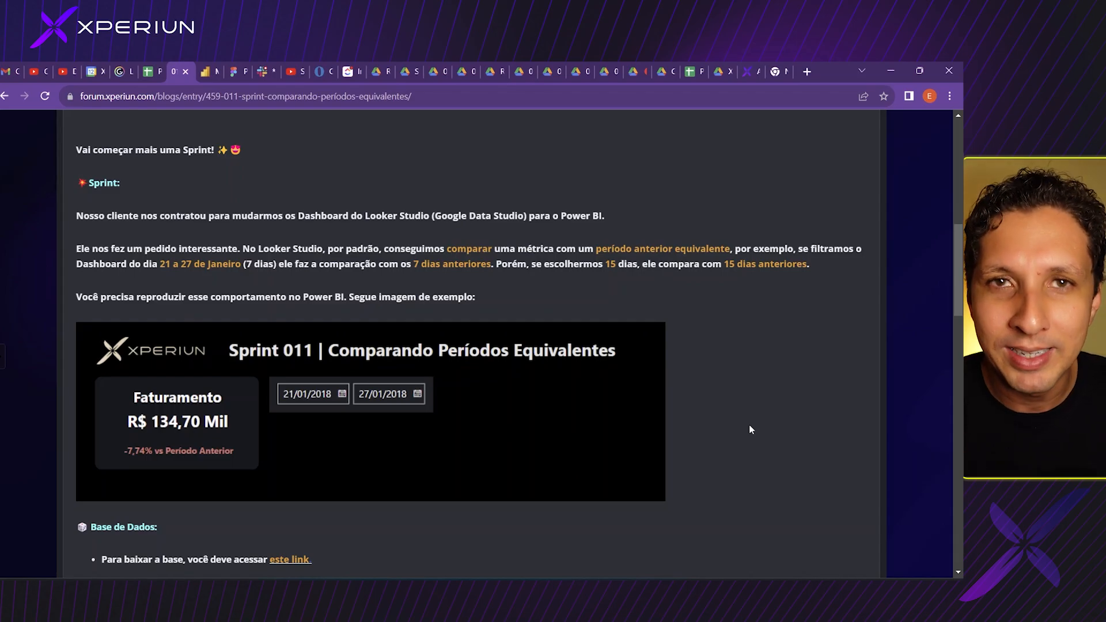
scroll(714, 425, down, 1)
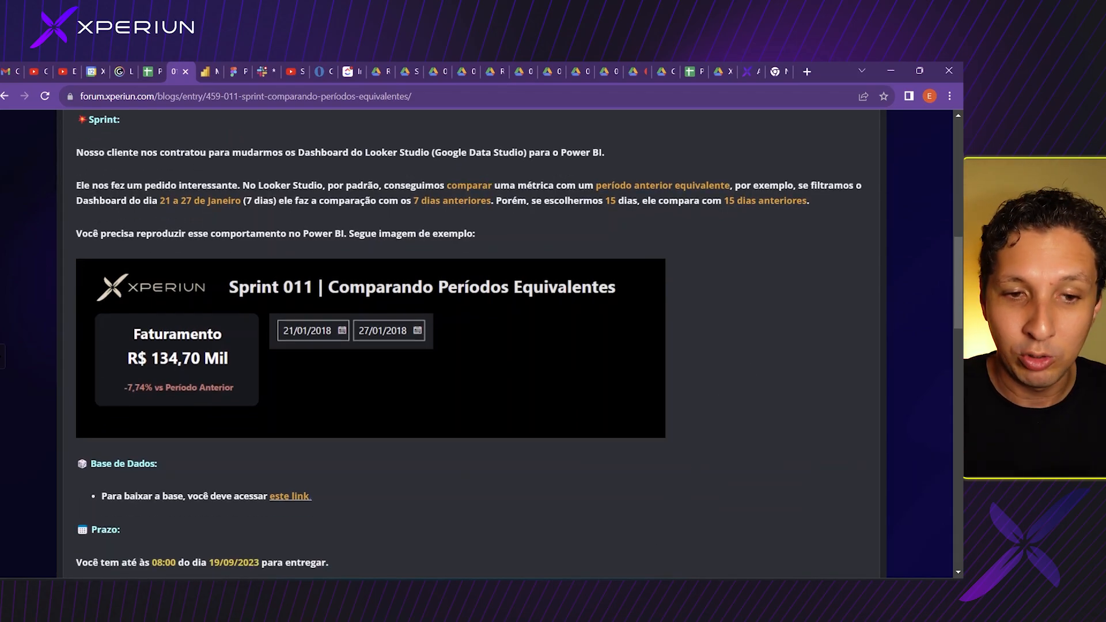
Step: Switch to Power BI Desktop and review the f_vendas and d_calendario tables and the relationship between them
mouse_move(534, 591)
click(586, 538)
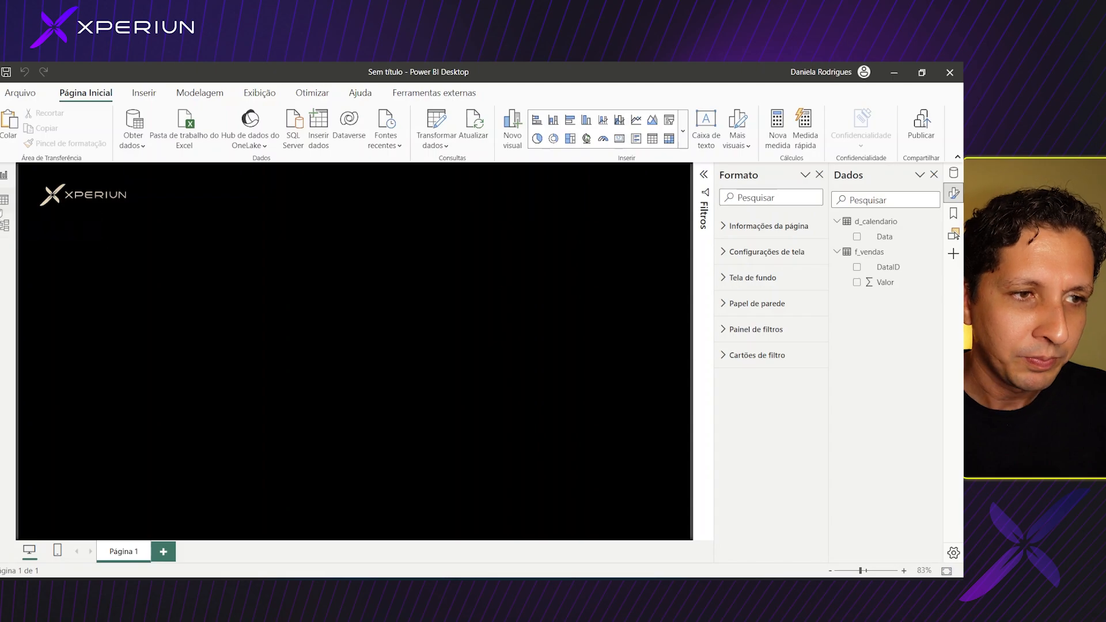
click(2, 203)
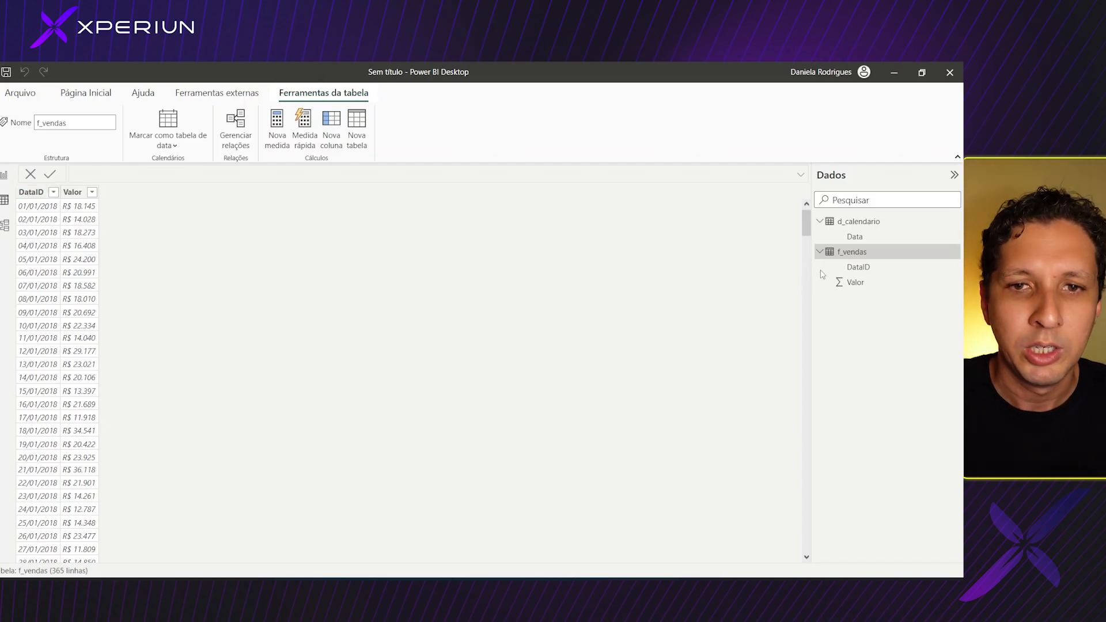
click(829, 227)
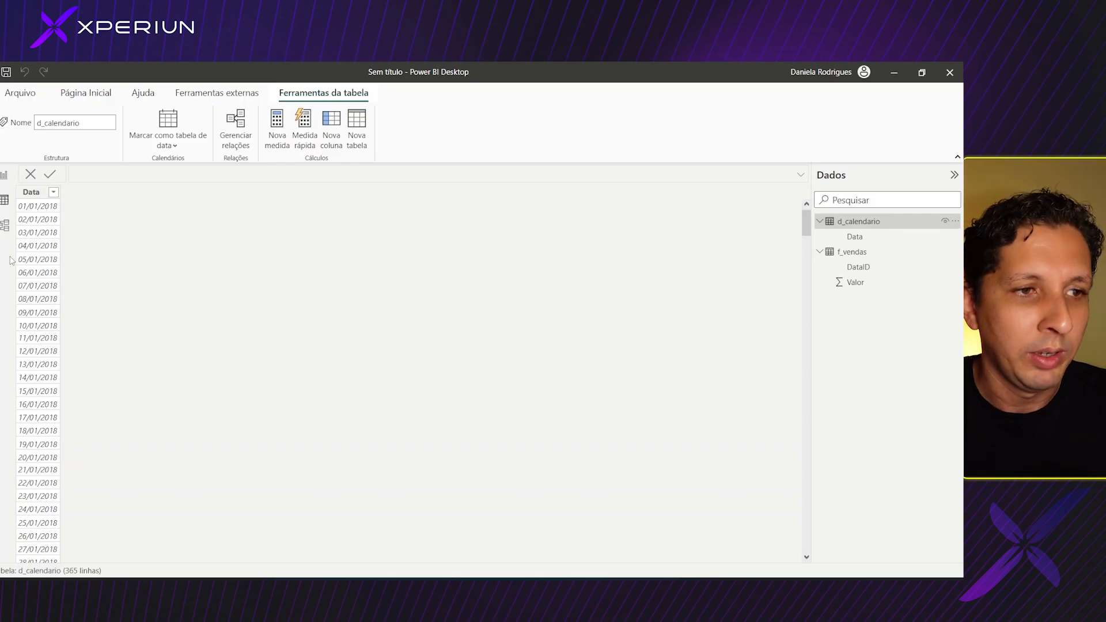
click(6, 226)
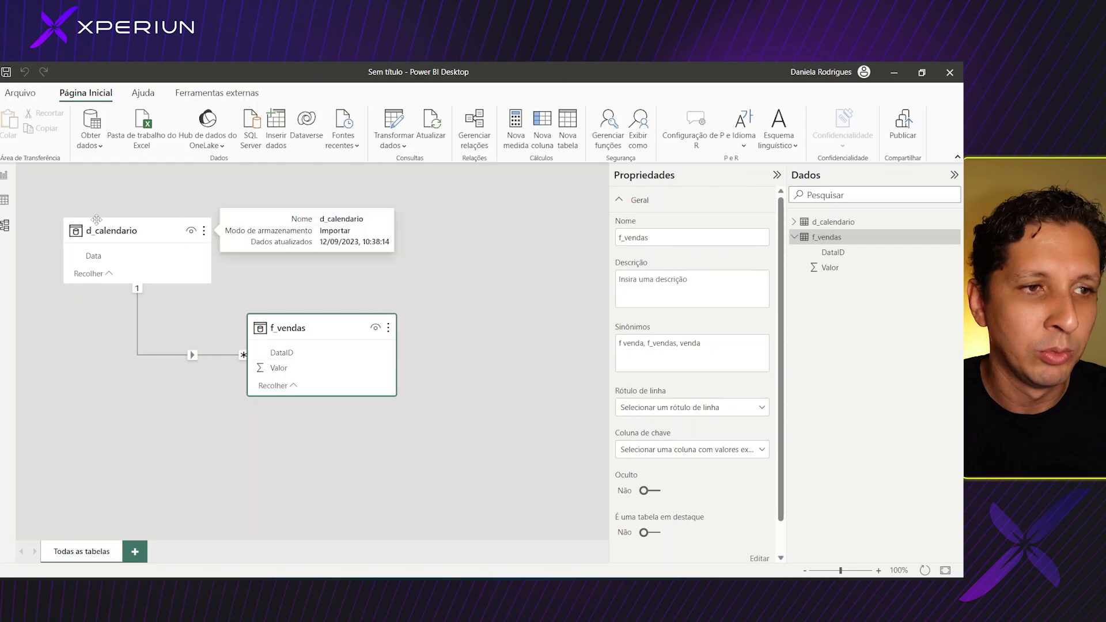
click(6, 177)
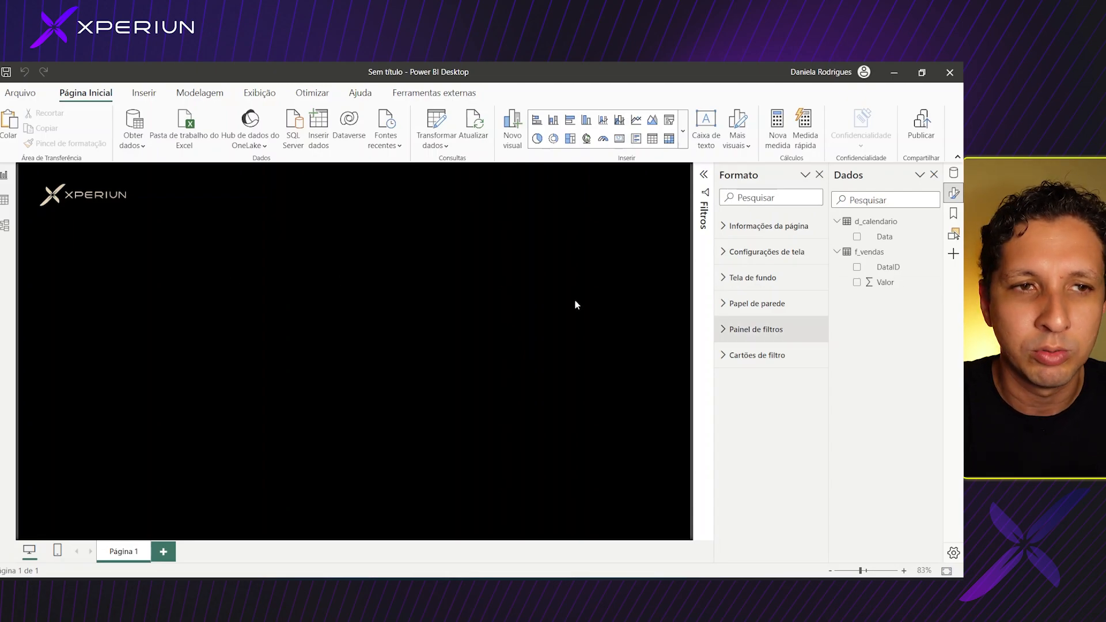
Step: Create a measure in the f_vendas table defined as Faturamento = SUM(f_vendas[Valor])
right_click(868, 254)
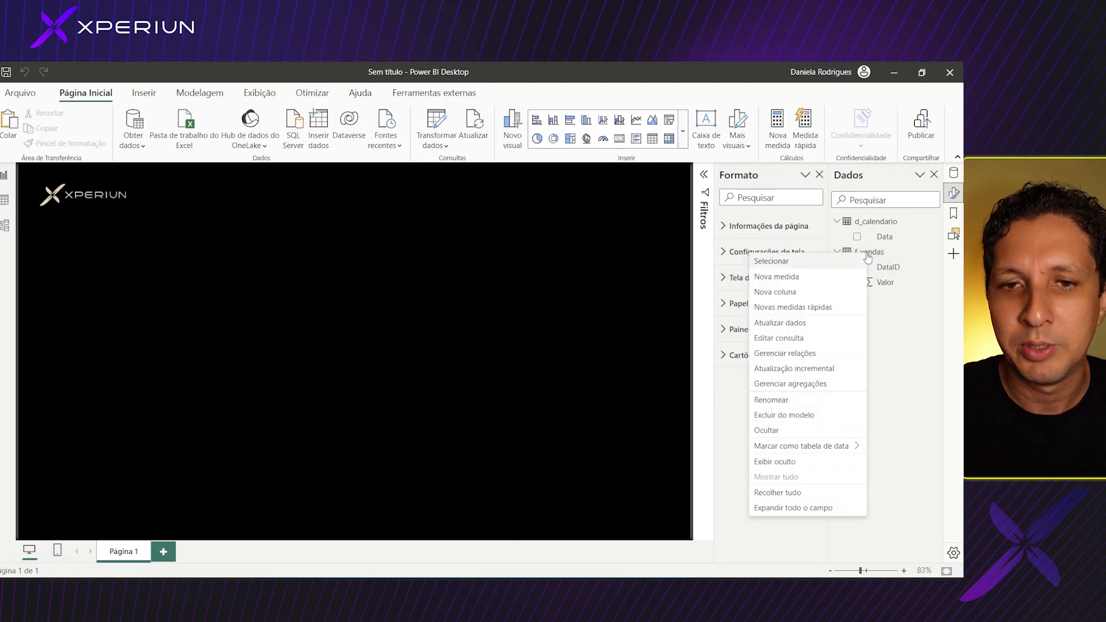
click(760, 279)
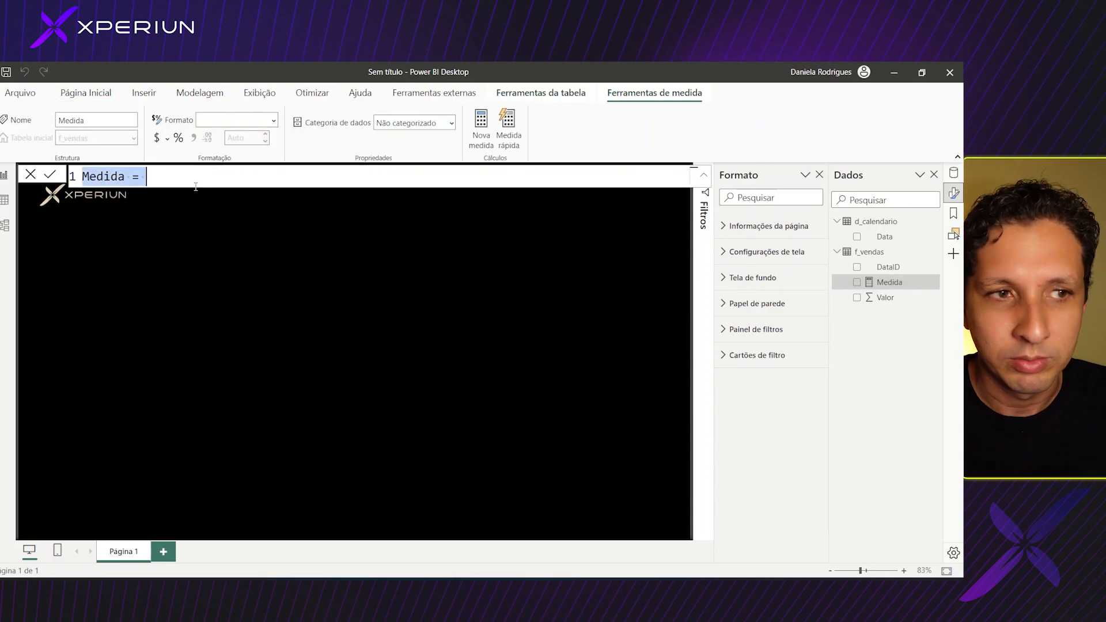
text(F)
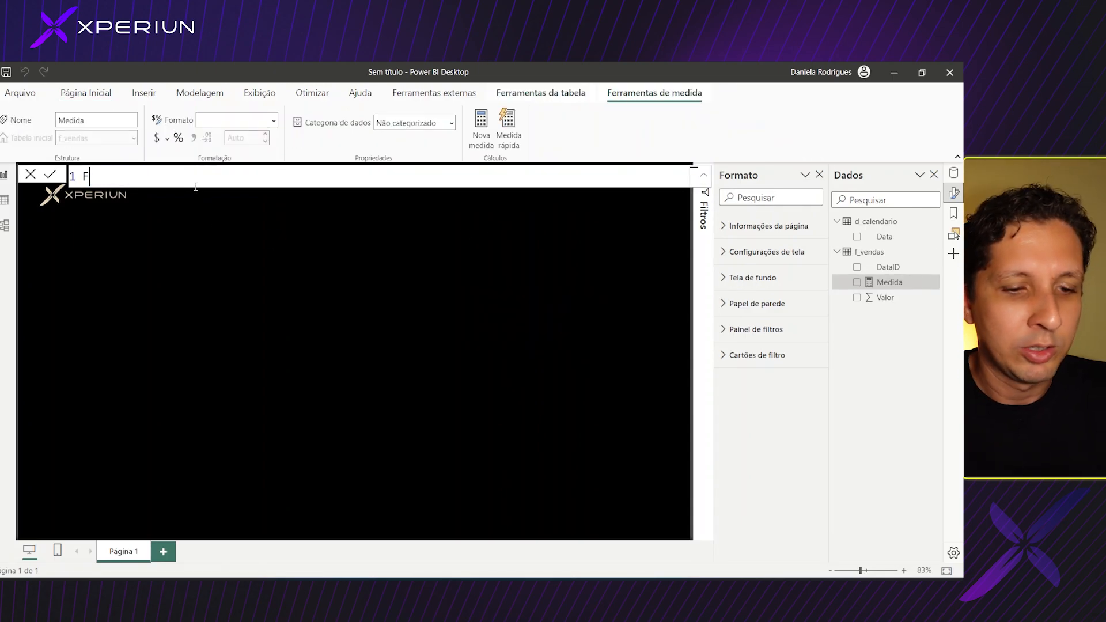
text(aturamento )
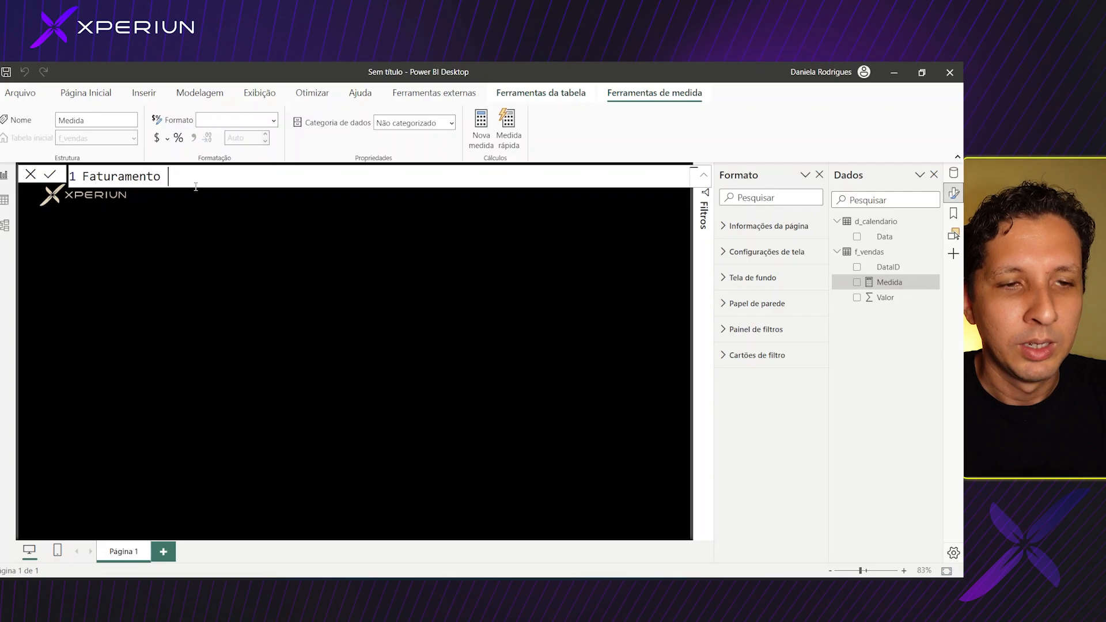
text(= )
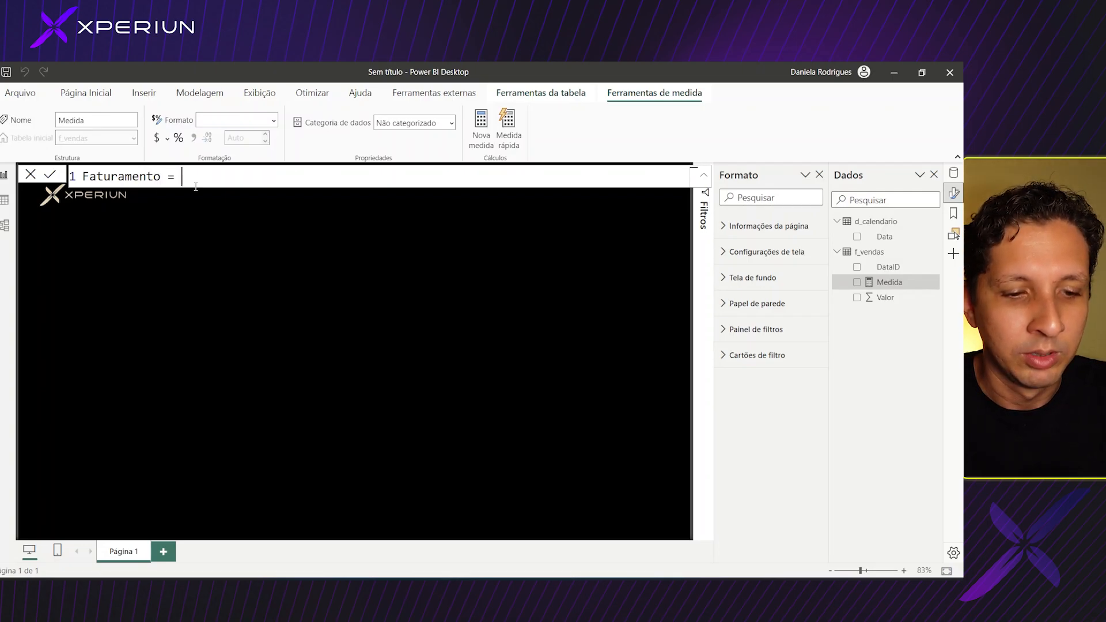
text(SUM()
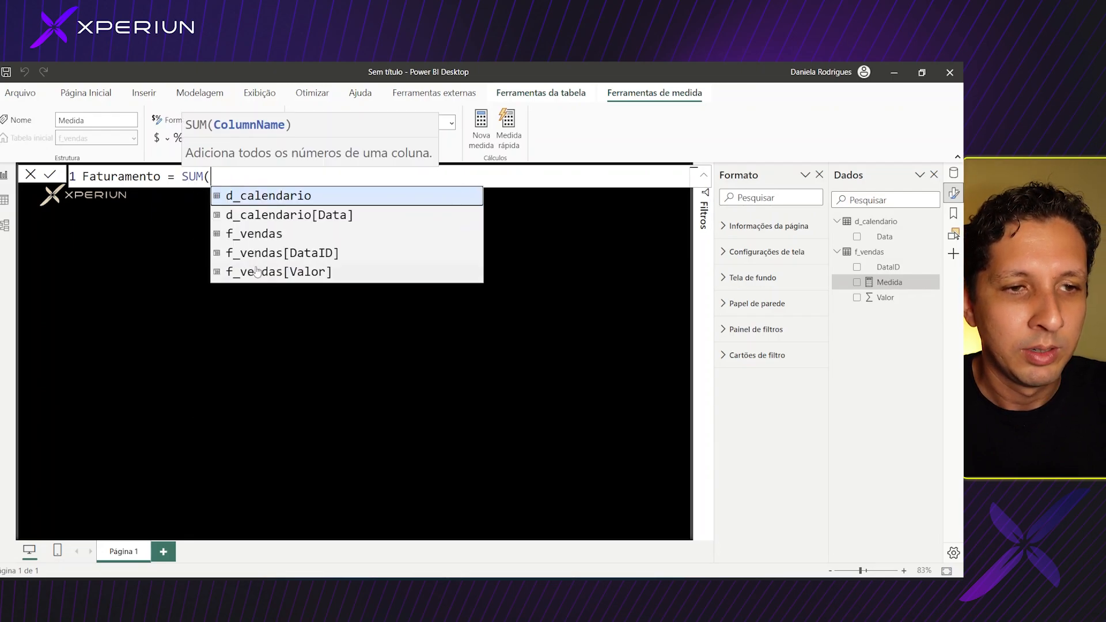
click(288, 271)
text())
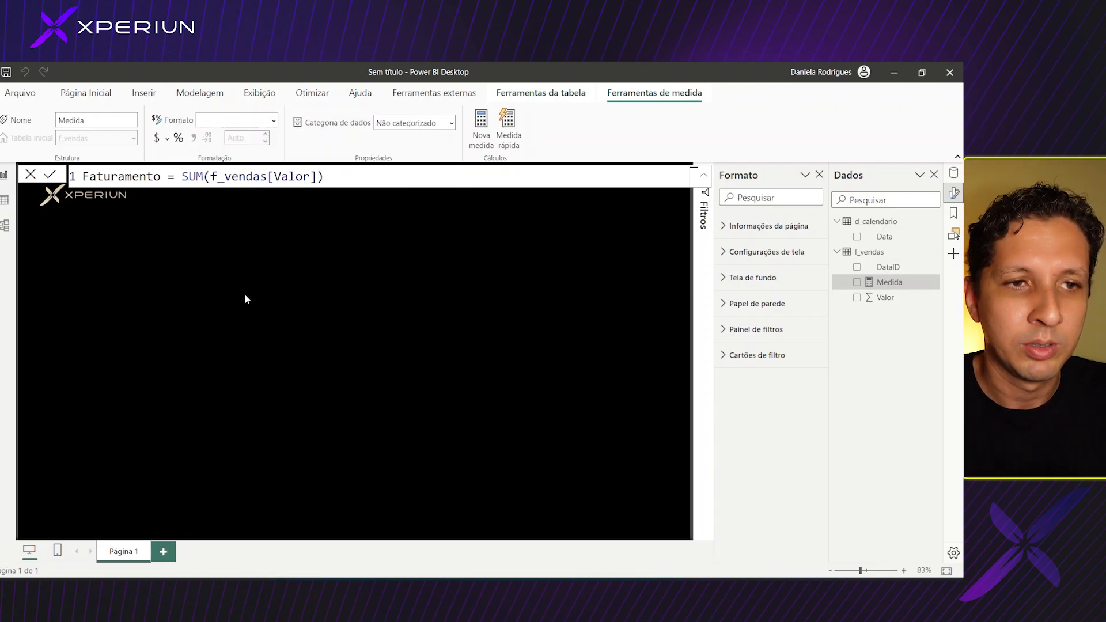
key(Return)
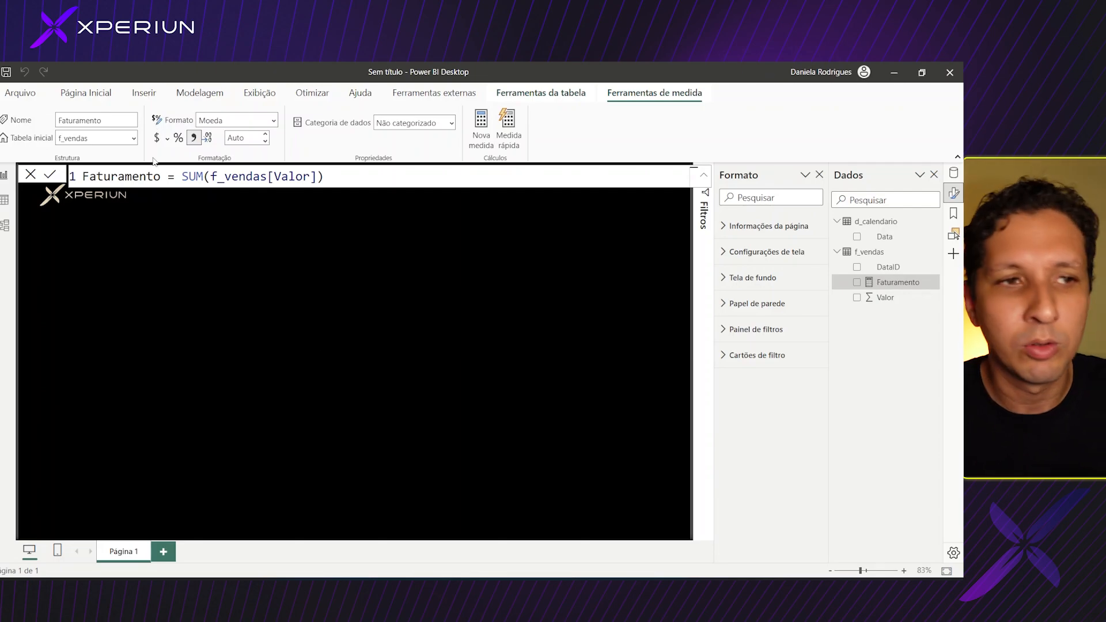
Step: Format the Faturamento measure as currency with the R$ Português (Brasil) symbol
click(168, 138)
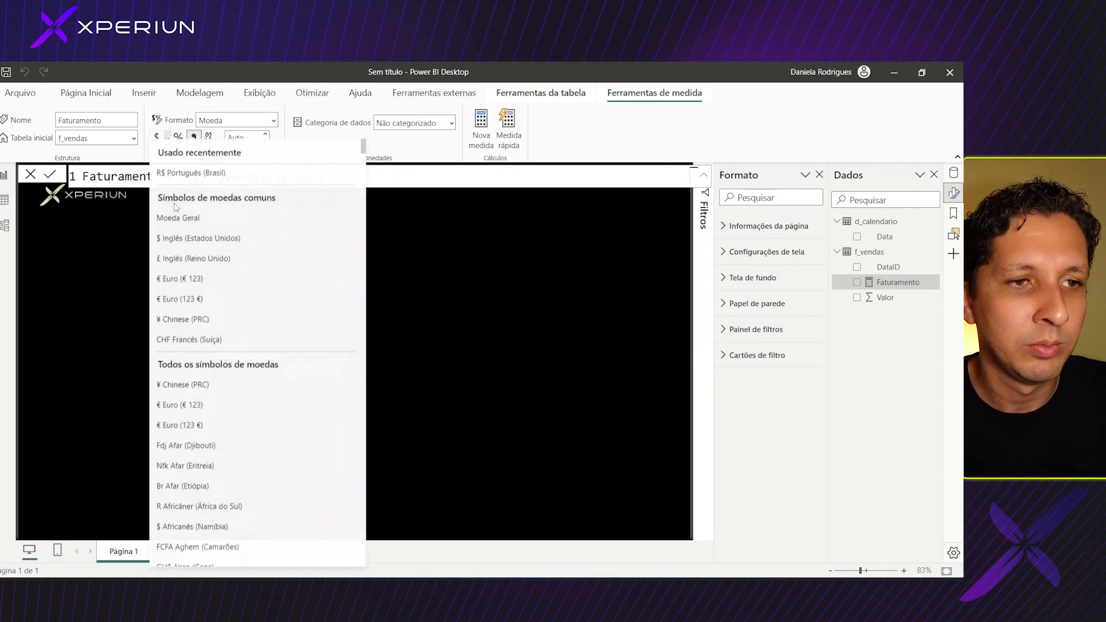
click(210, 188)
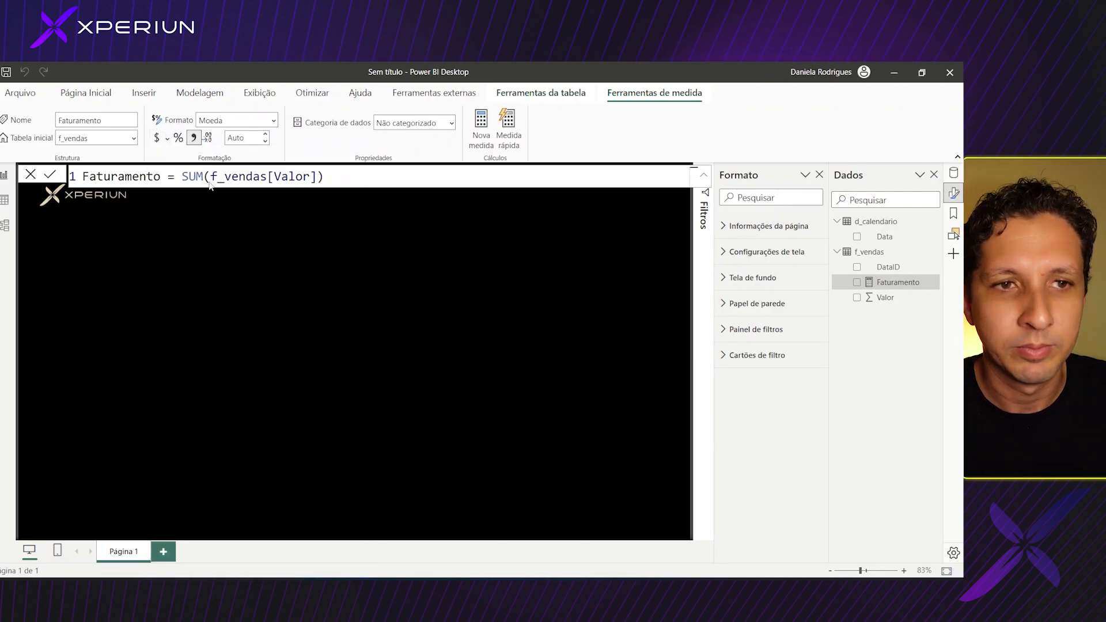
click(356, 401)
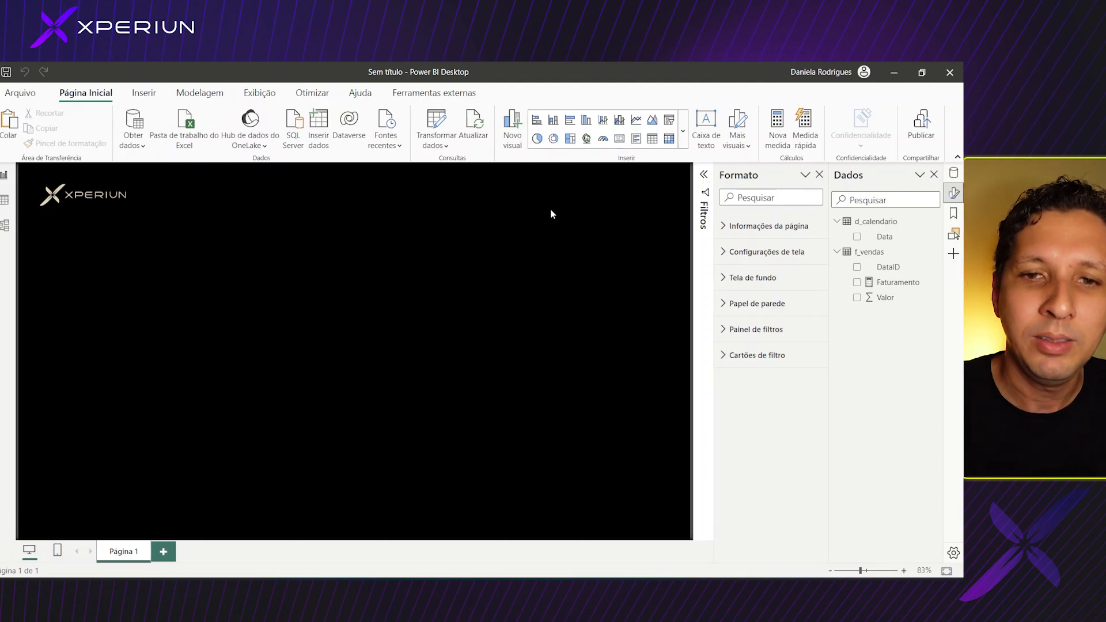
Step: Add a card visual with the Valor field in the lower middle of the page and shrink it into a compact box
click(619, 139)
drag(86, 302, 314, 416)
drag(353, 457, 417, 481)
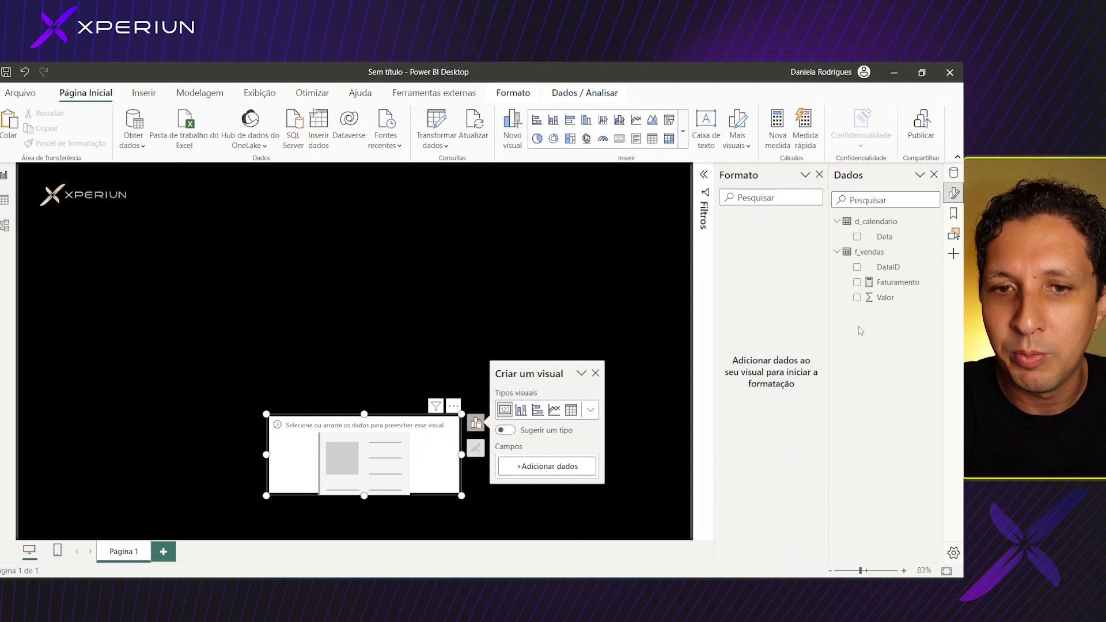
click(858, 297)
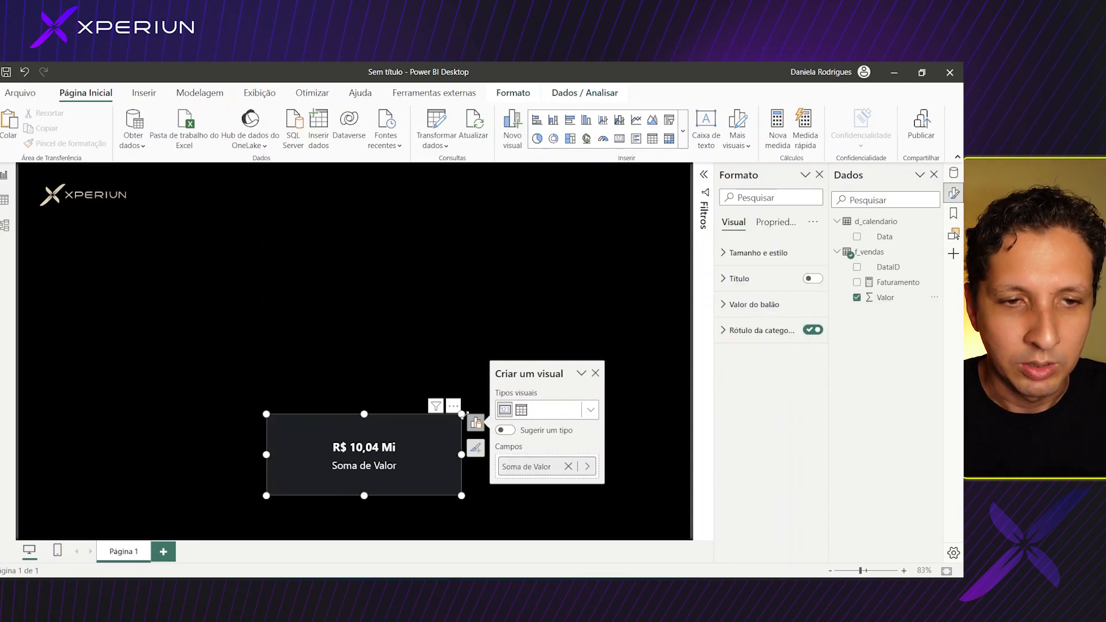
drag(462, 414, 406, 431)
drag(342, 457, 379, 459)
Step: Display the card's callout value in full without abbreviated units, and move the card slightly higher on the page
click(748, 333)
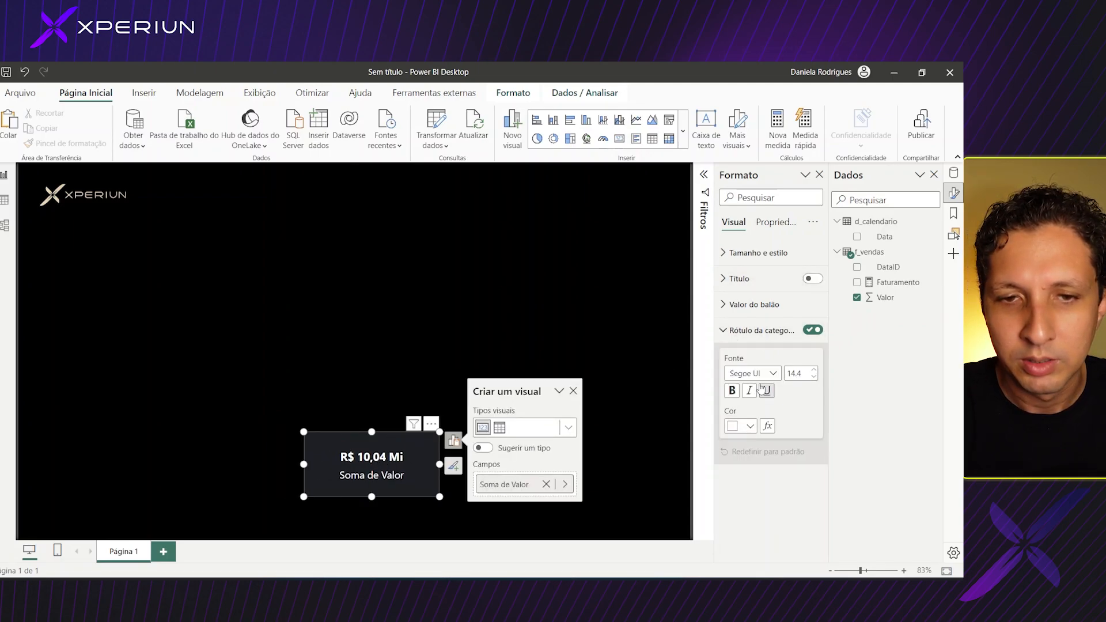
click(749, 305)
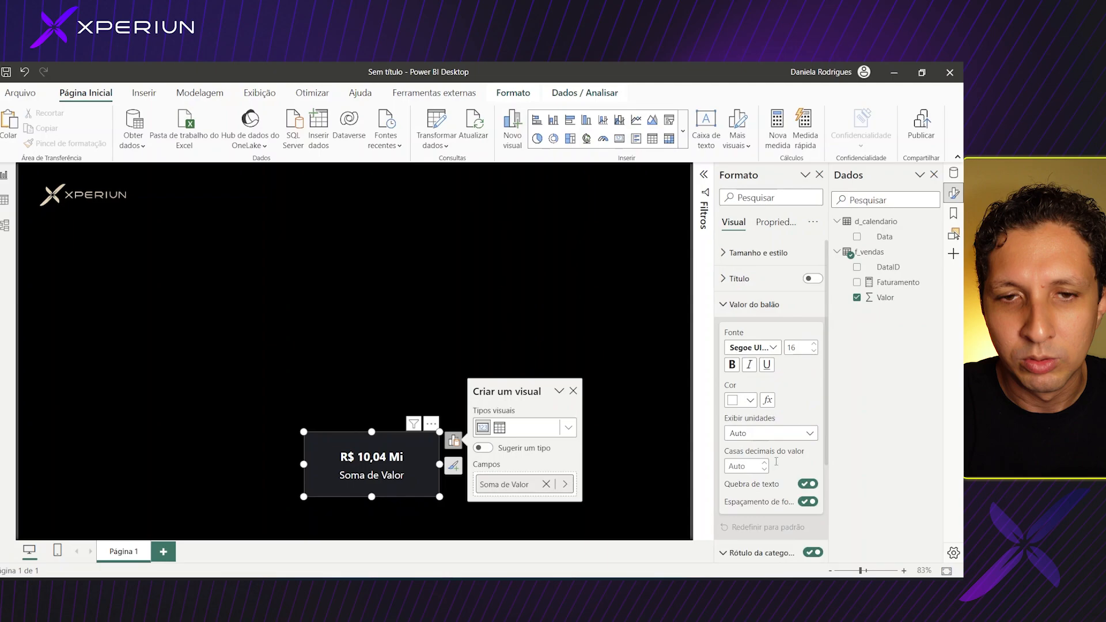
click(770, 433)
click(744, 463)
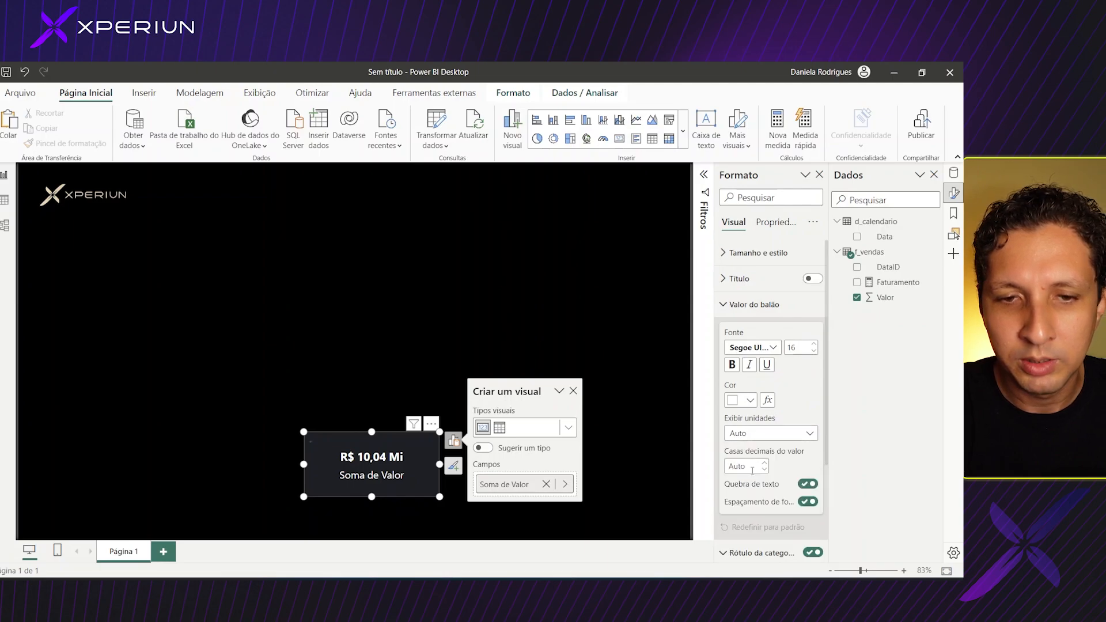
click(406, 516)
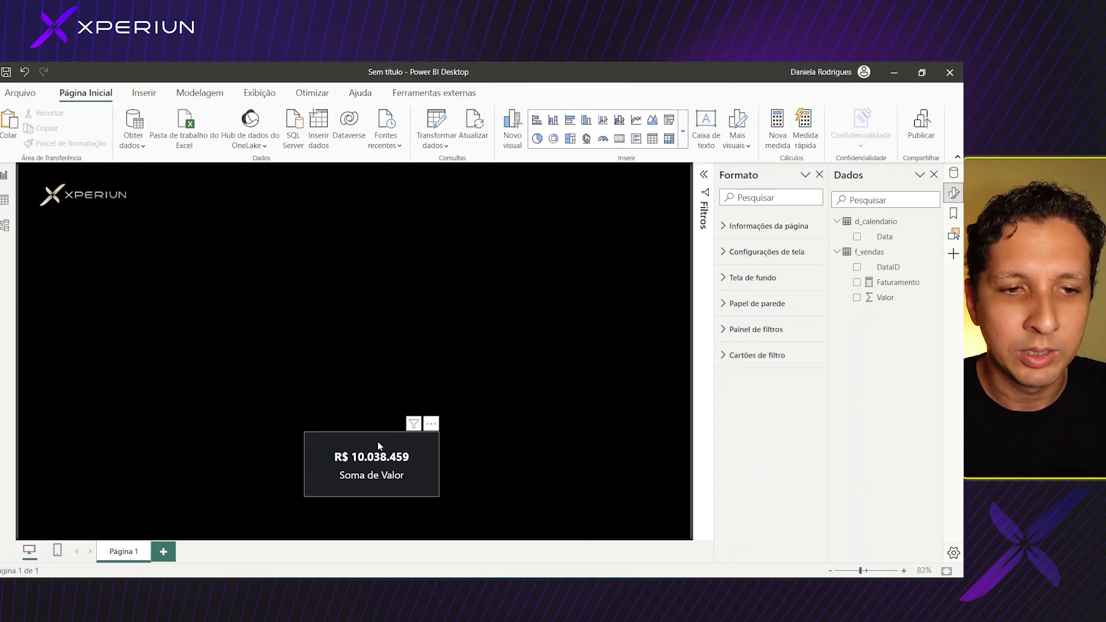
drag(379, 446, 385, 431)
Step: Add a slicer above the card using the Data field from d_calendario
click(513, 223)
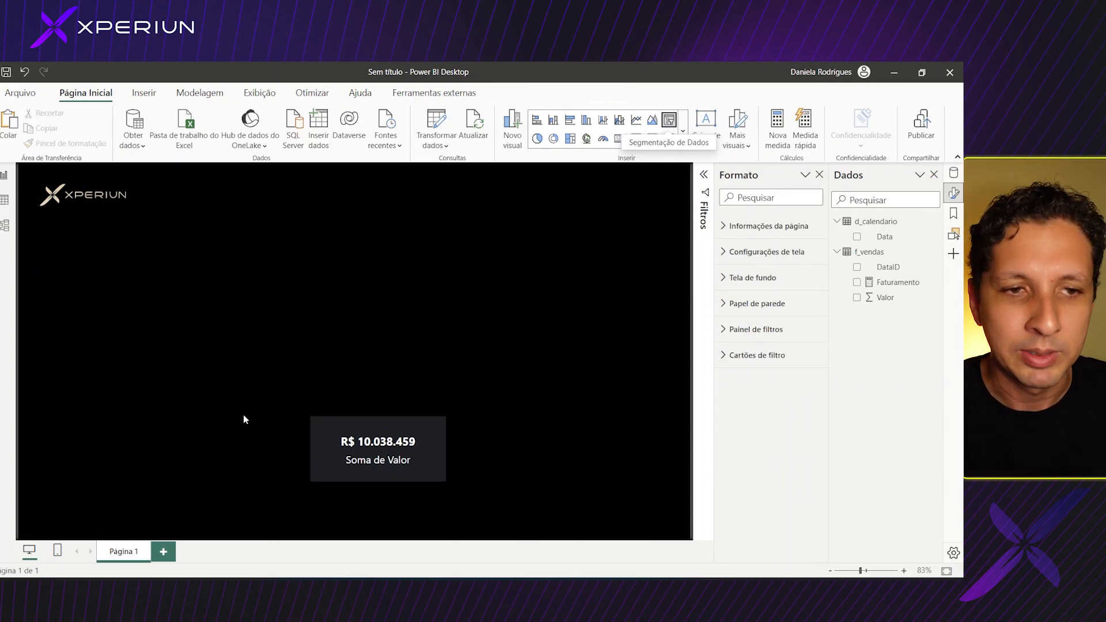
drag(96, 293, 372, 351)
click(856, 236)
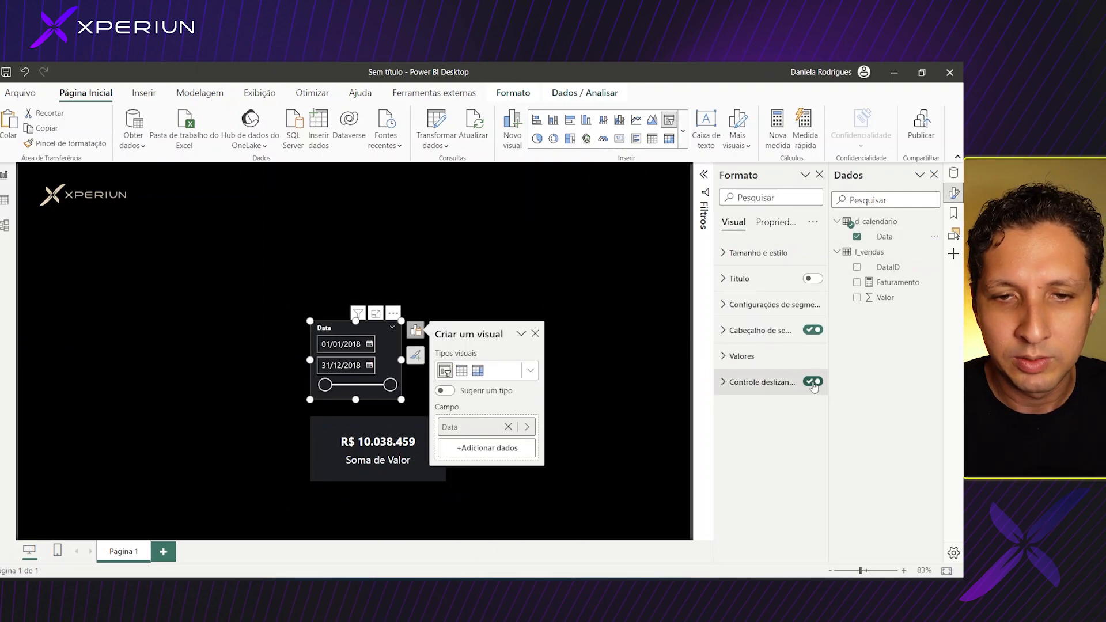
Step: Turn off the date slicer's slider and resize the slicer to the card's width with a reduced height
click(812, 382)
drag(402, 360, 441, 363)
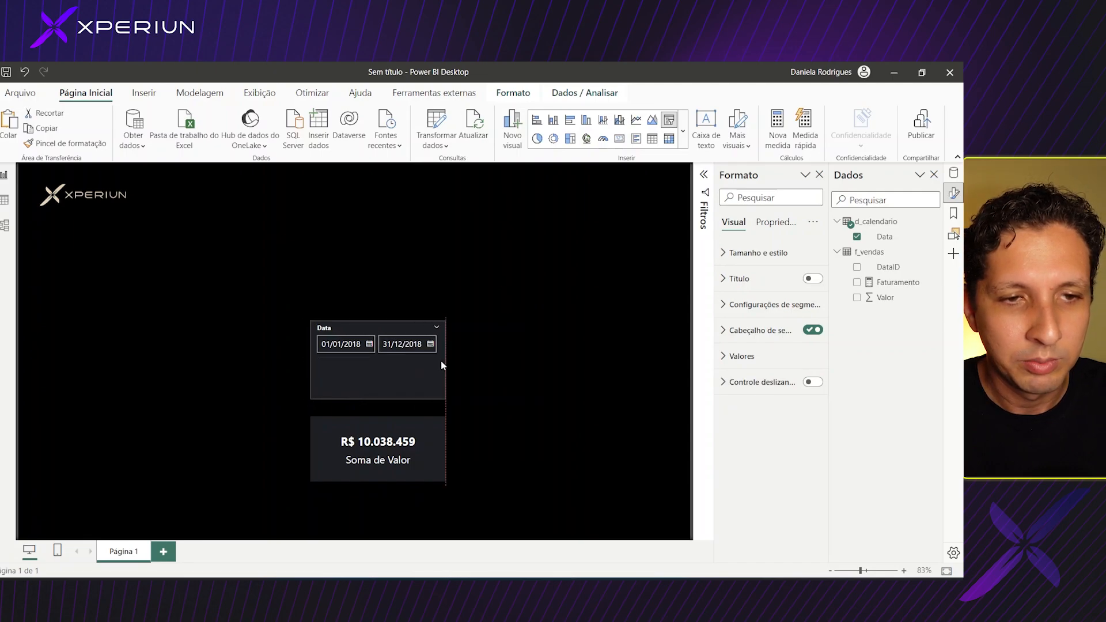
drag(378, 321, 371, 352)
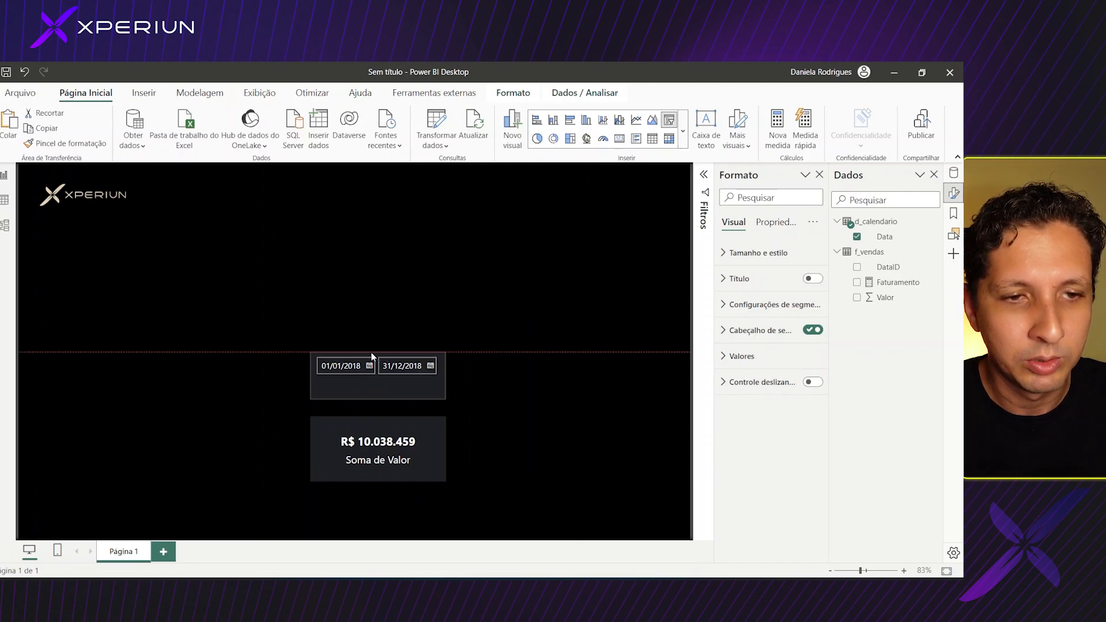
click(397, 517)
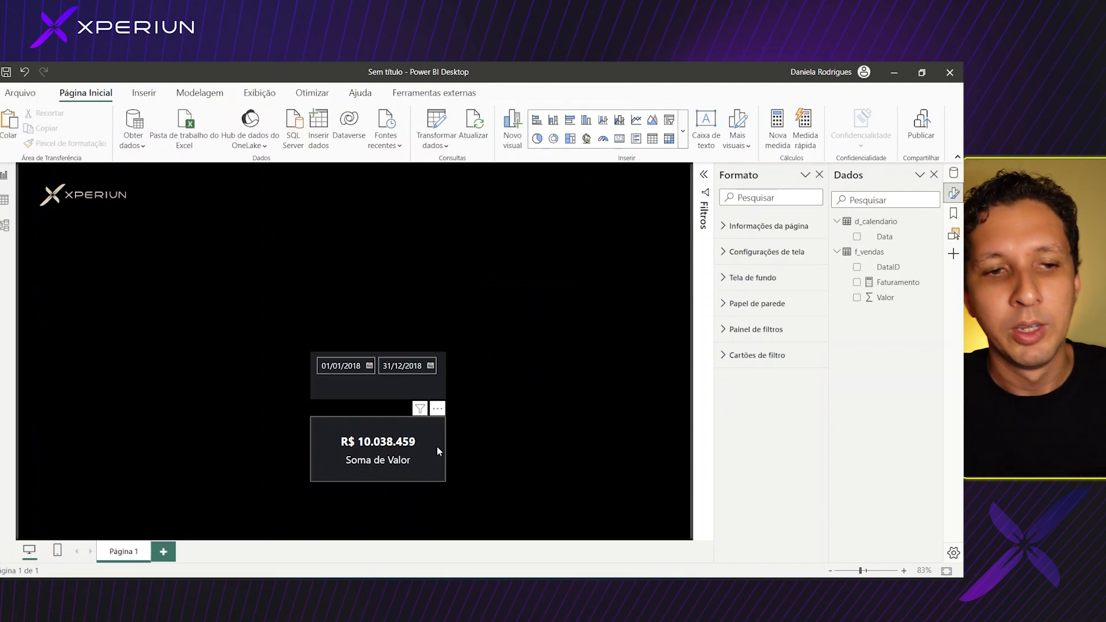
Step: Set the date slicer's range from 18/02/2018 to 24/02/2018
click(371, 370)
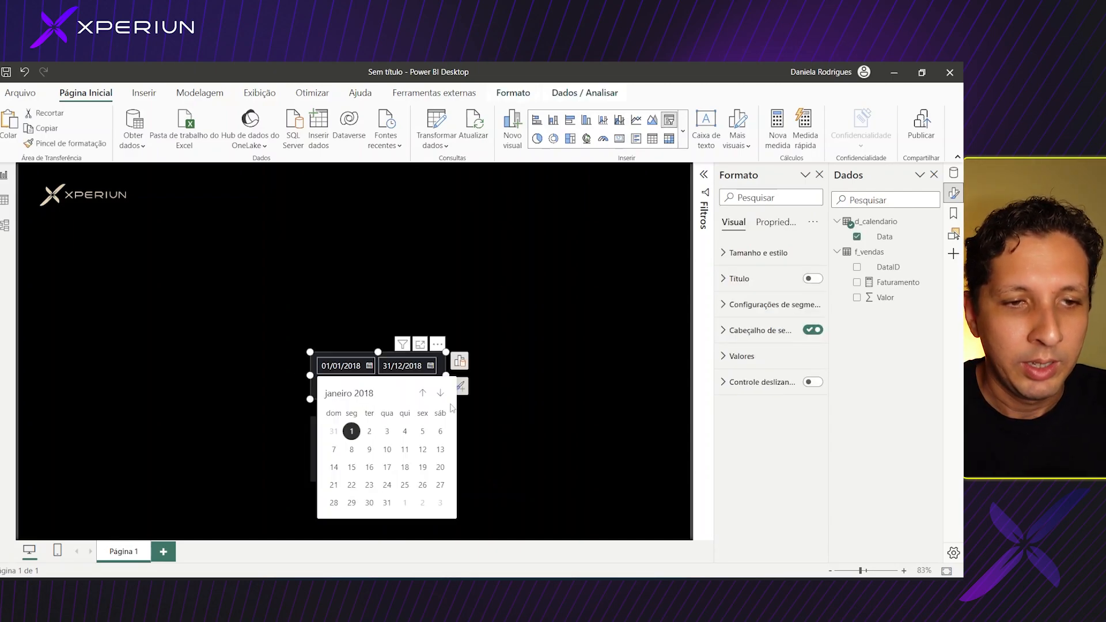
click(439, 394)
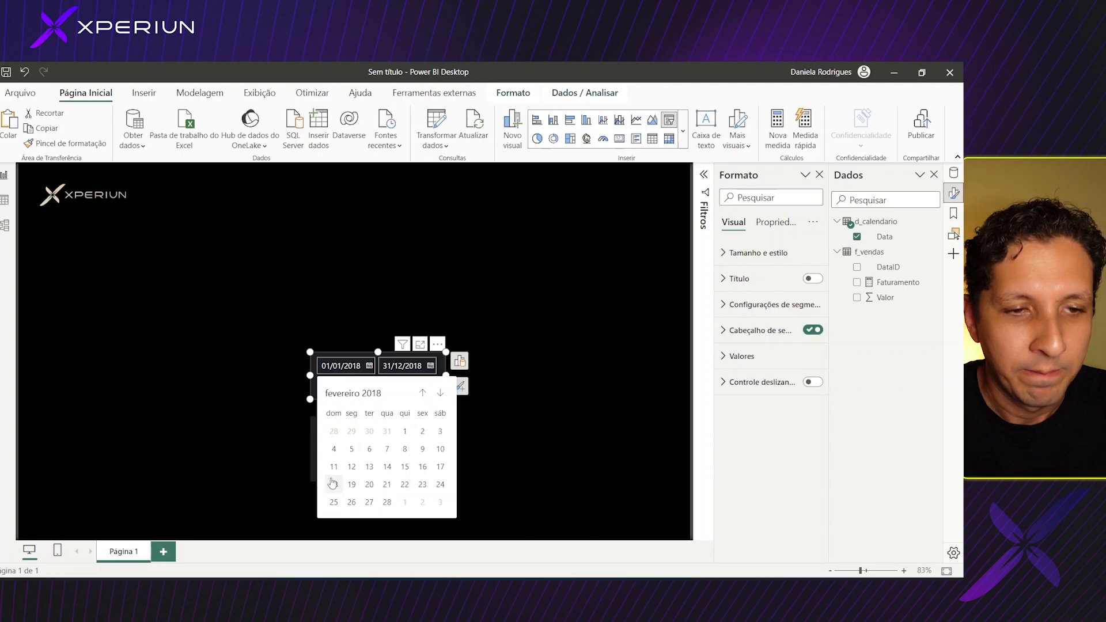
click(333, 483)
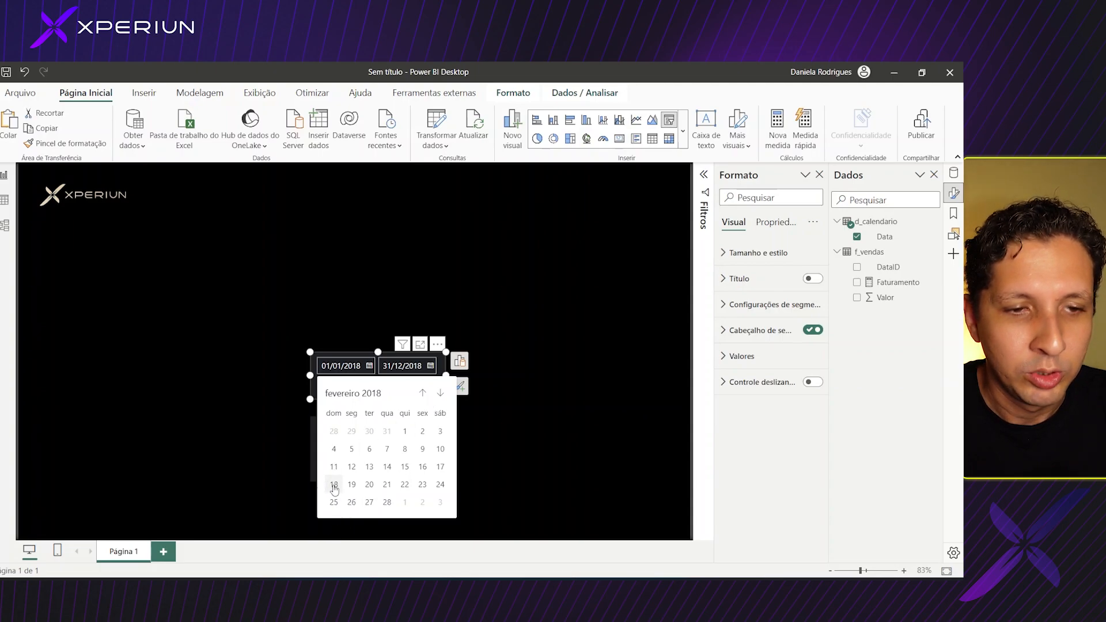
click(435, 374)
click(397, 394)
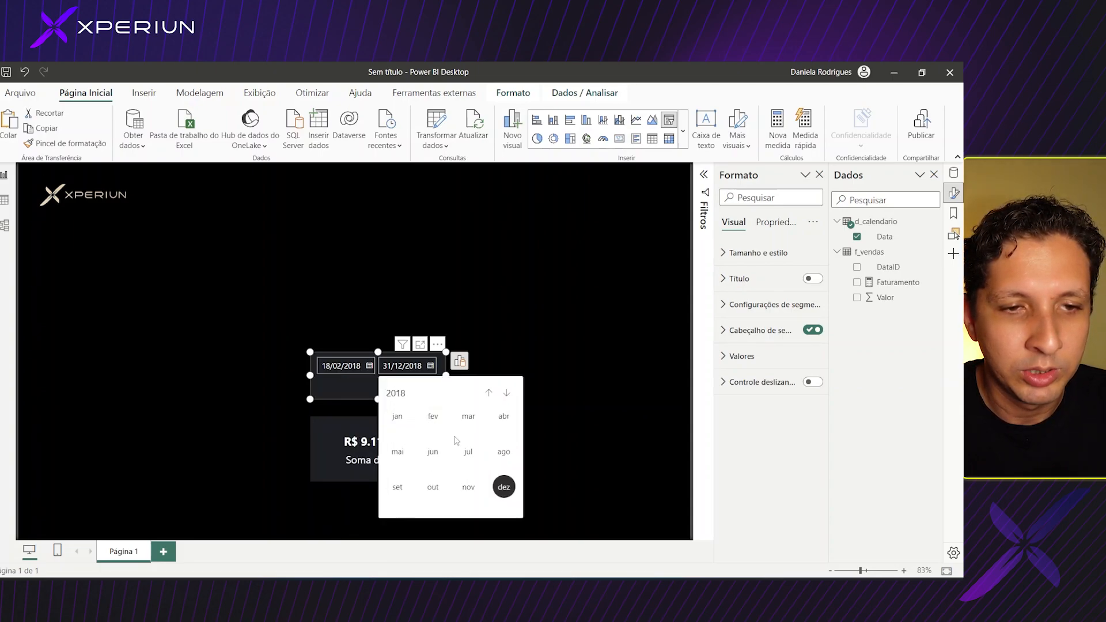
click(433, 416)
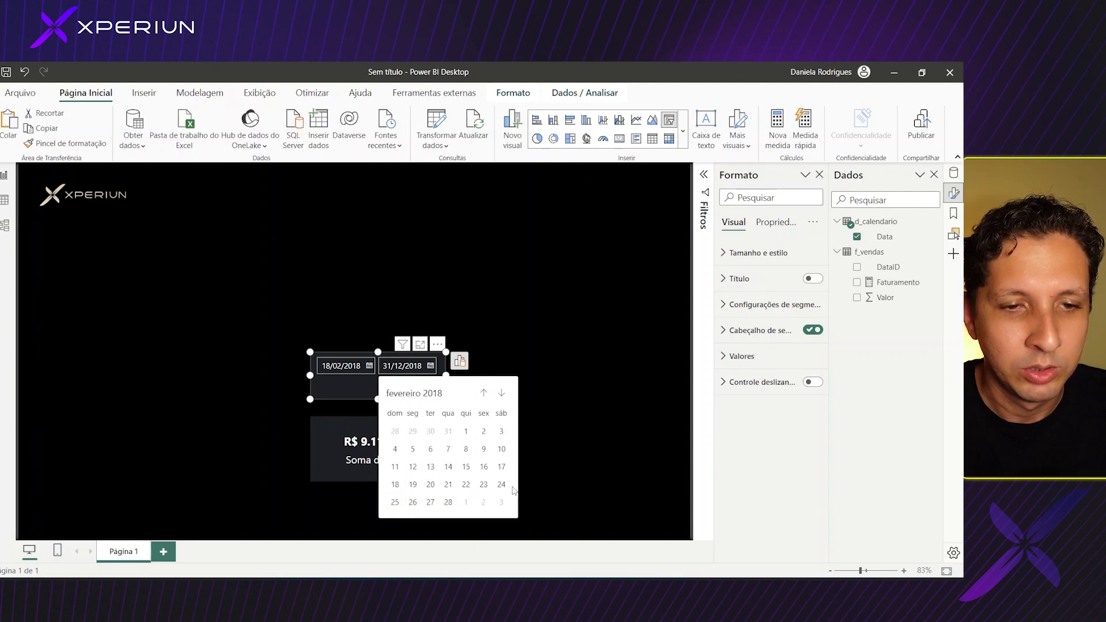
click(501, 484)
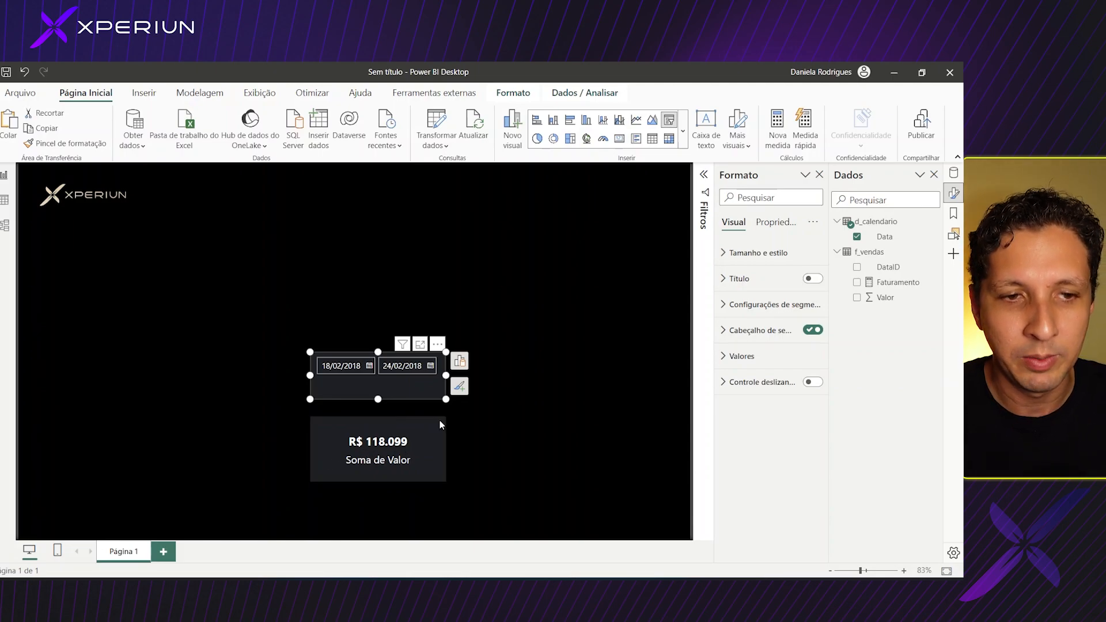
click(551, 464)
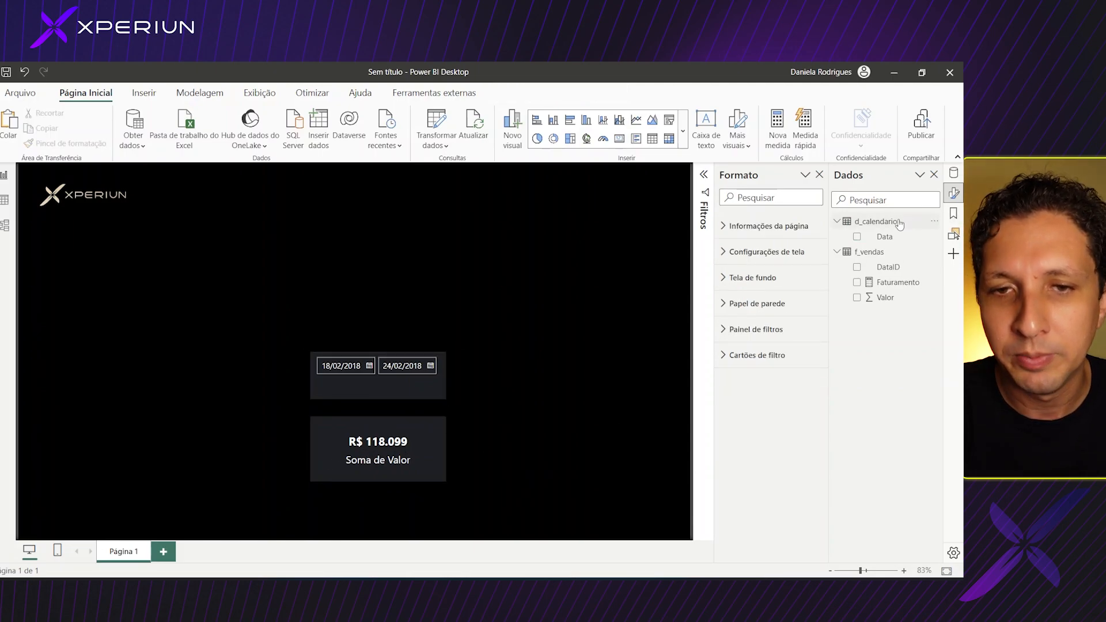
Step: Create a new measure named Faturamento PA in the f_vendas table and start its definition on a new line
right_click(876, 221)
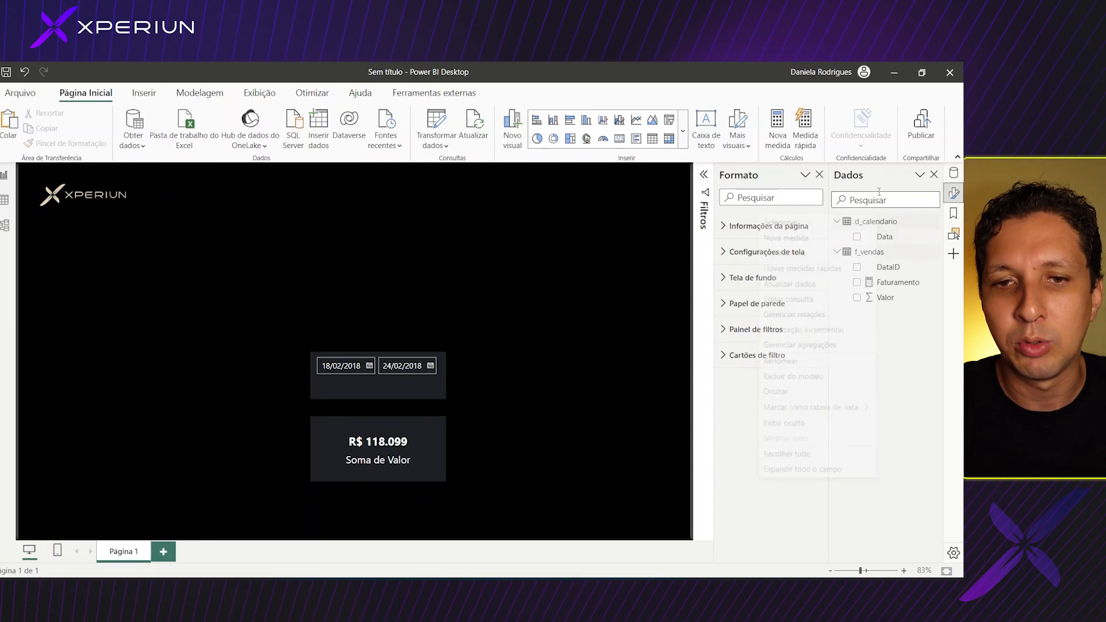
click(914, 350)
right_click(875, 257)
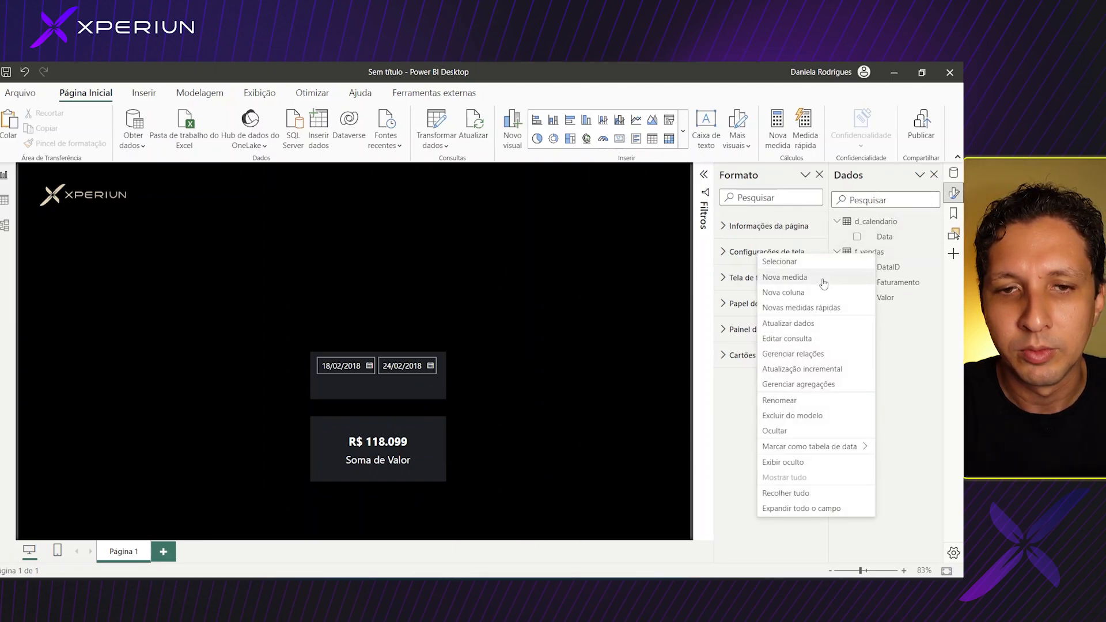
click(388, 270)
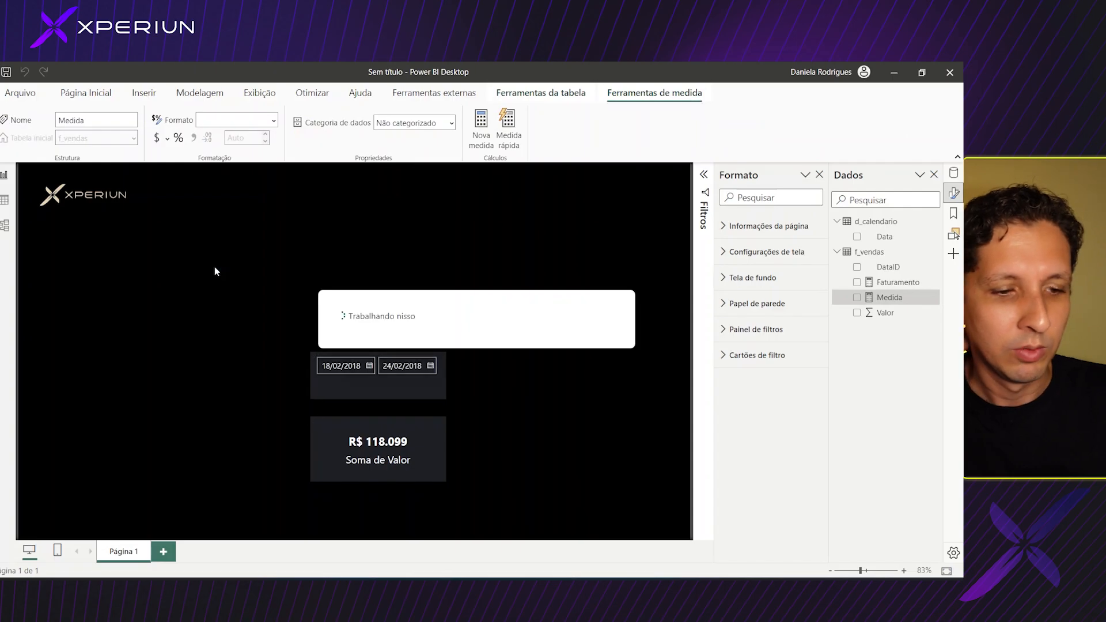
text(Fa)
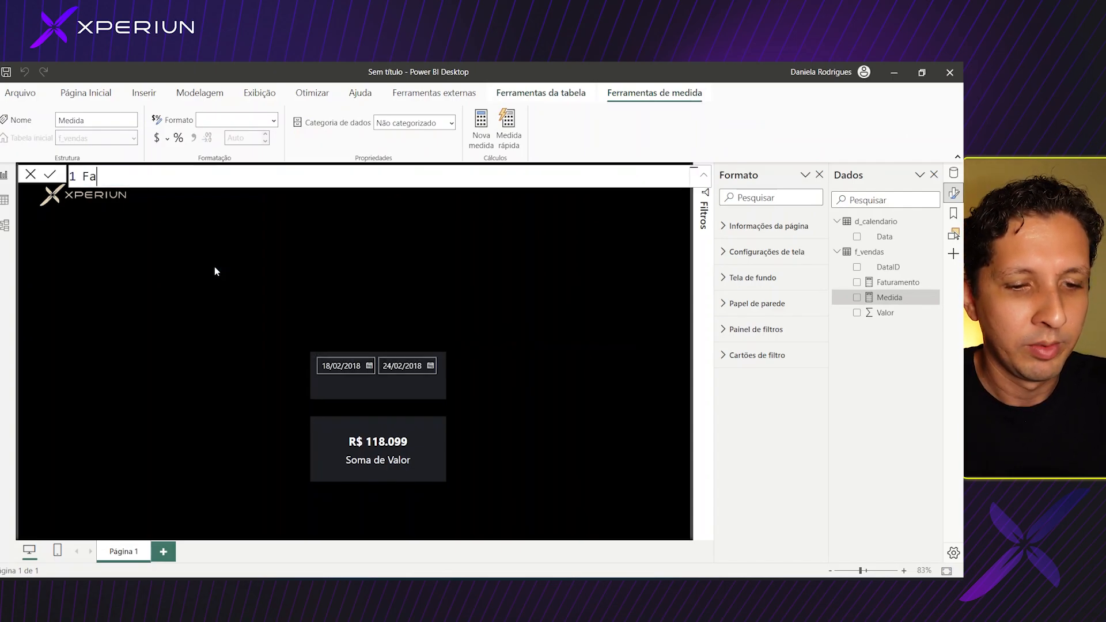
text(turamento PA =)
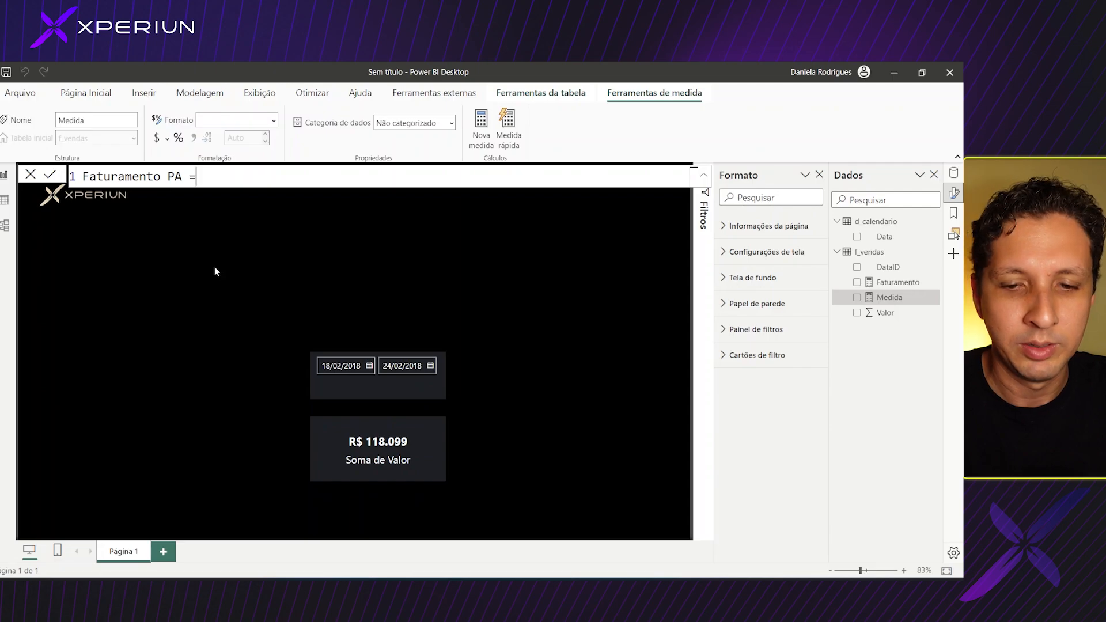
key(shift+Return)
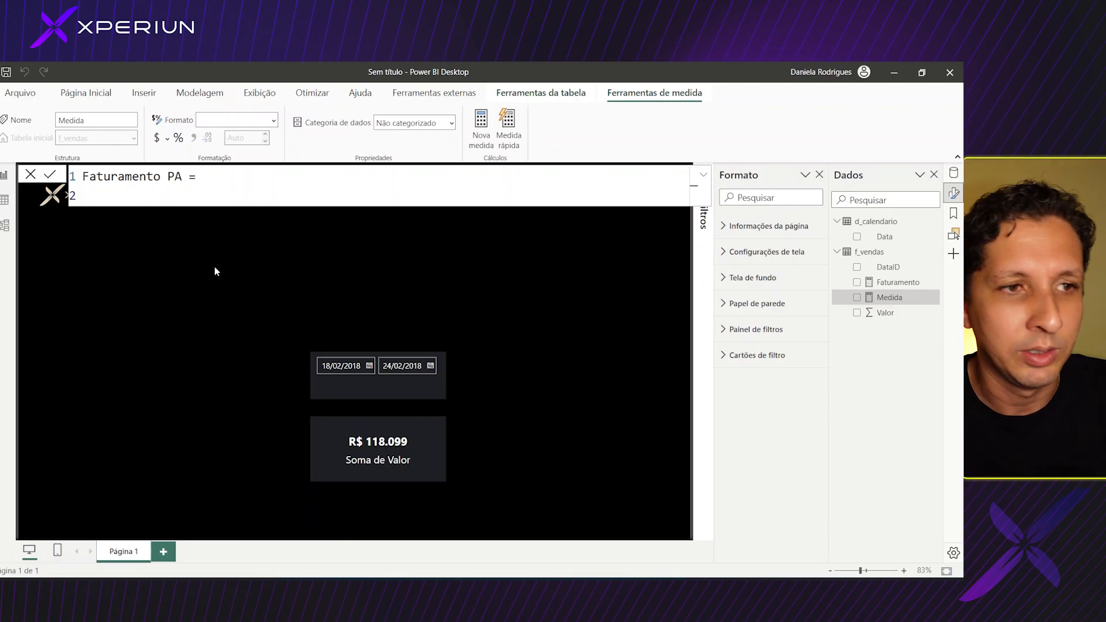
Step: Declare the variable vDtmax in the Faturamento PA measure as MAX(d_calendario[Data])
text(VAR)
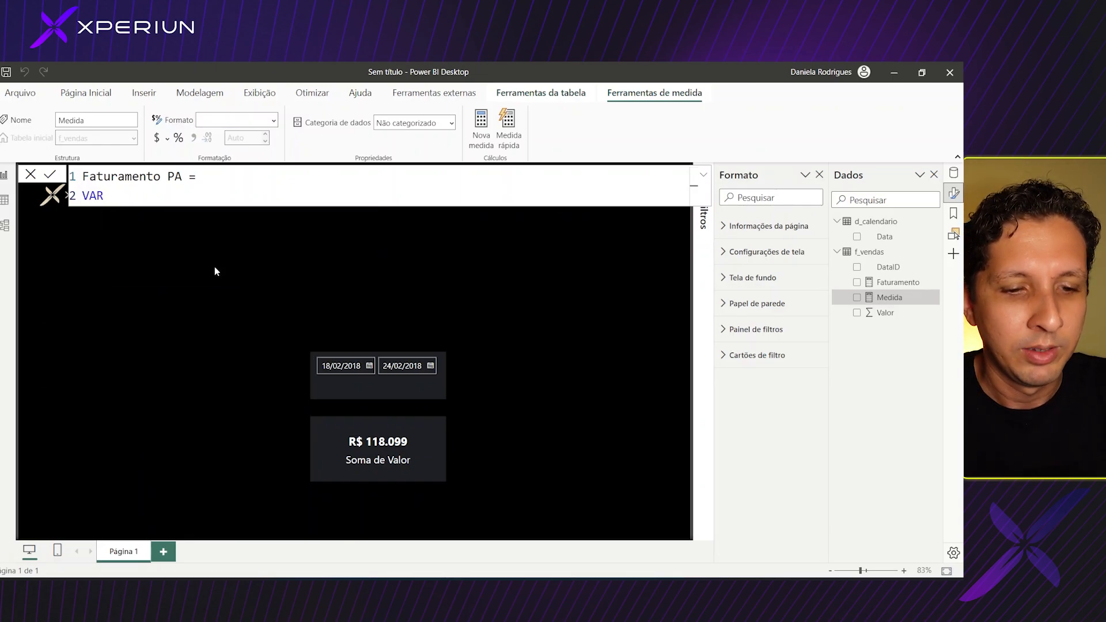
text( vDtmac)
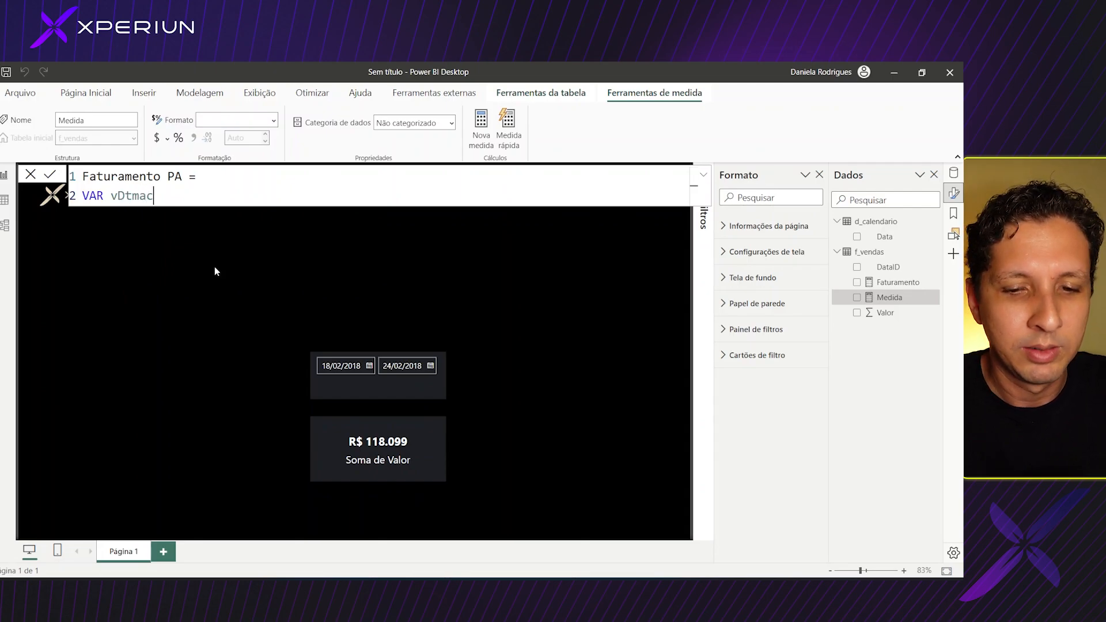
key(BackSpace)
text(x )
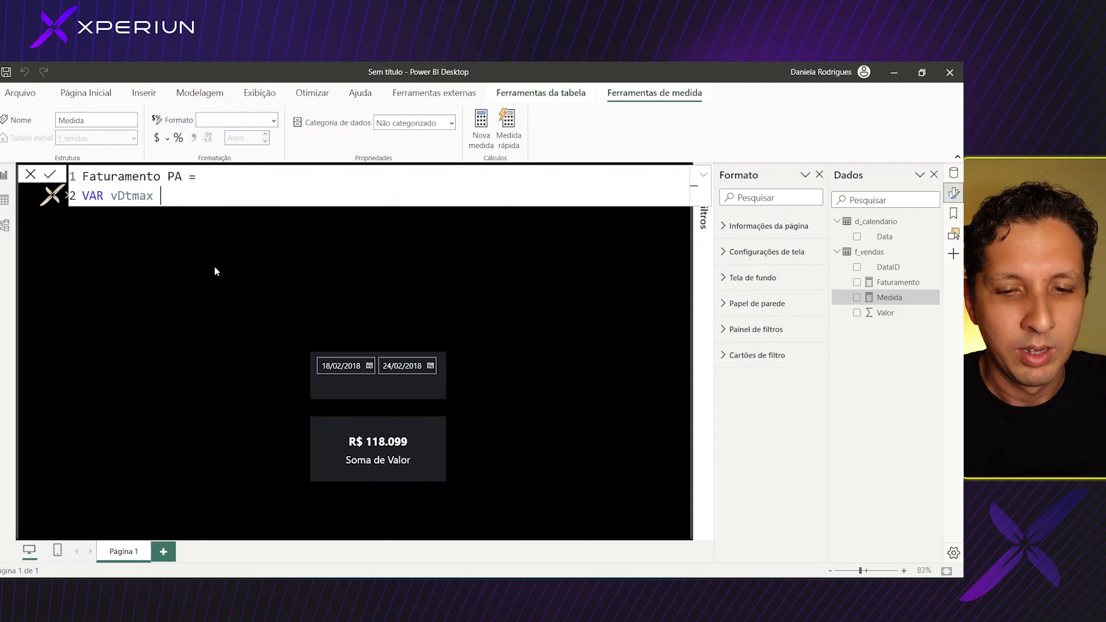
text(= M)
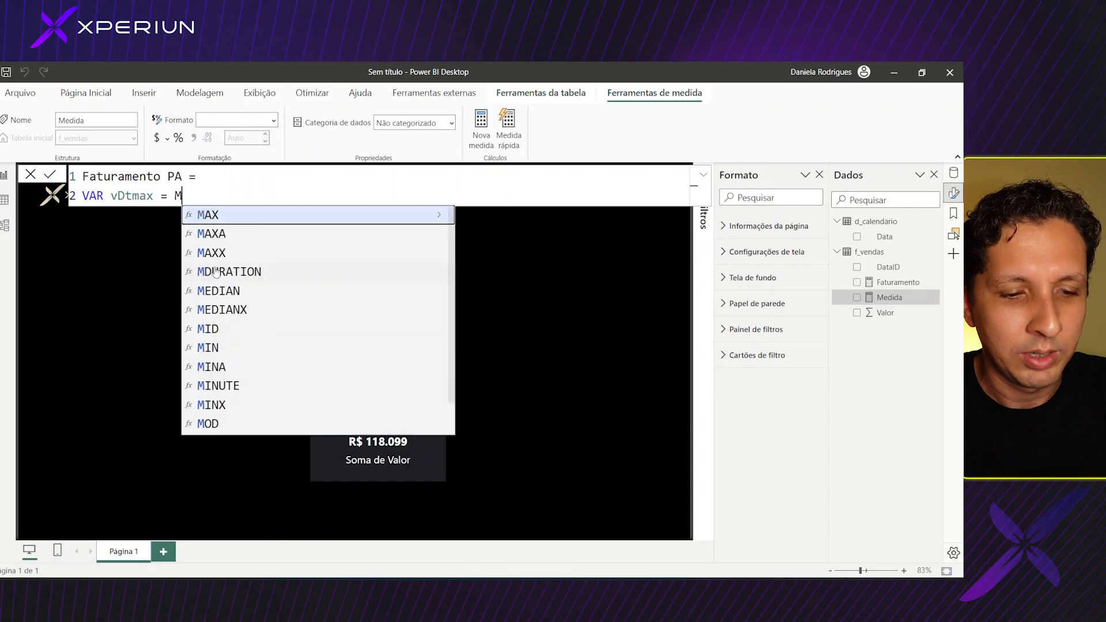
text(AX(D_)
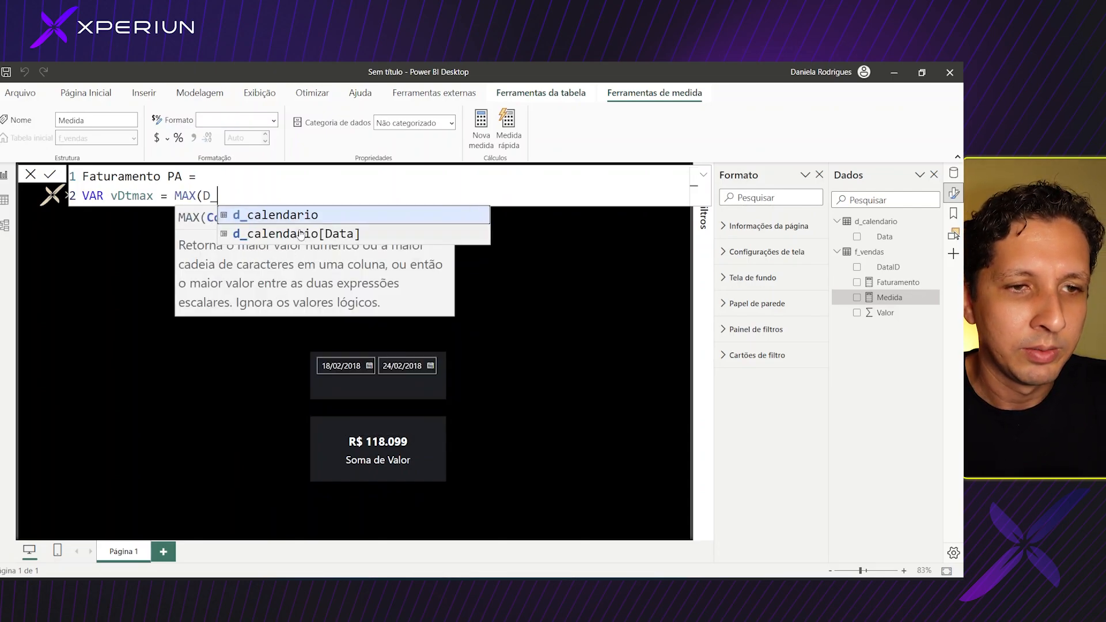
click(300, 234)
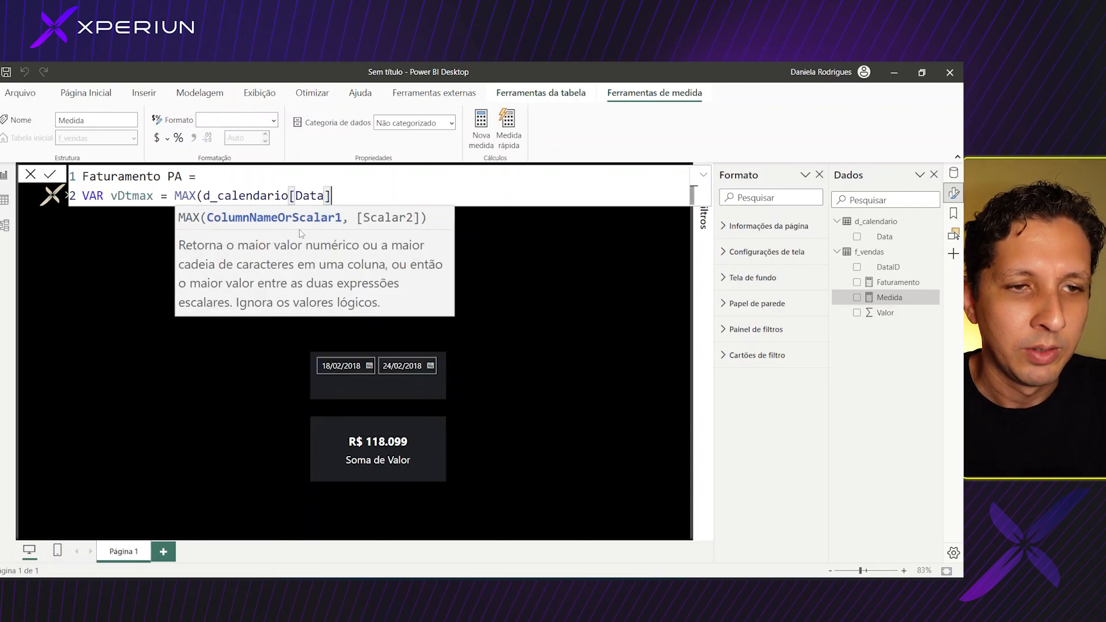
text())
key(shift+Return)
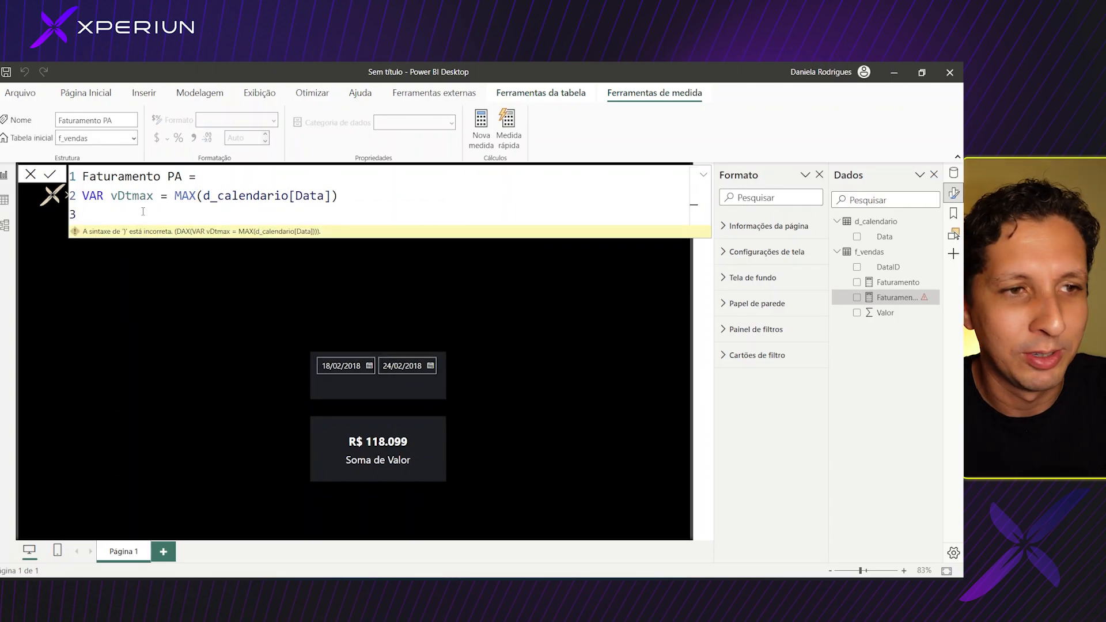
key(shift+Return)
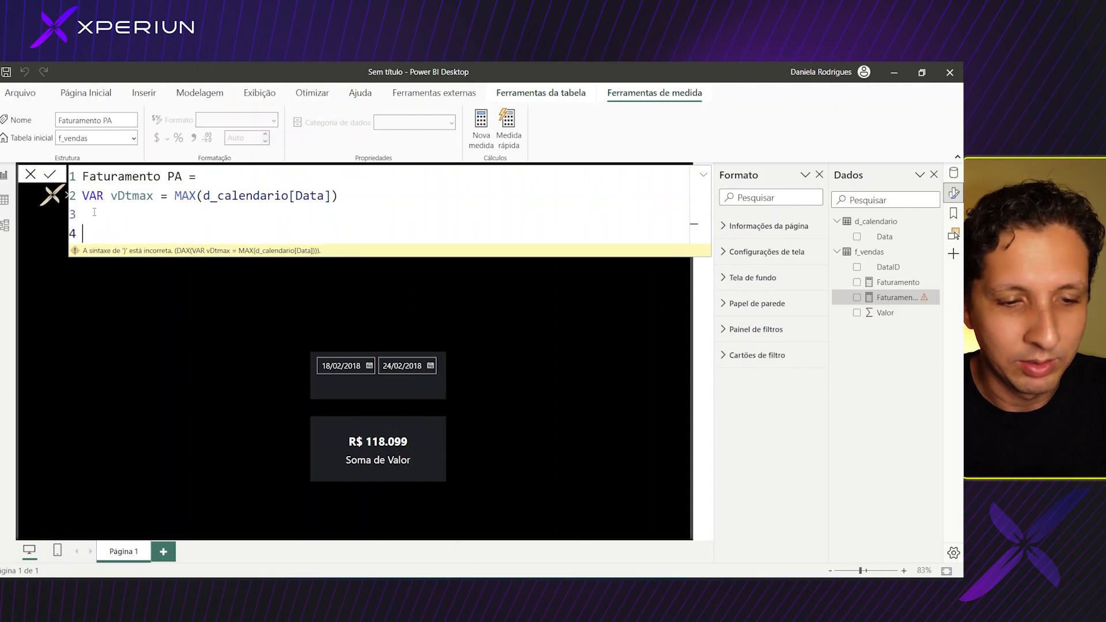
Step: Add a RETURN clause that outputs vDtmax and commit the Faturamento PA measure
text(RETUNR)
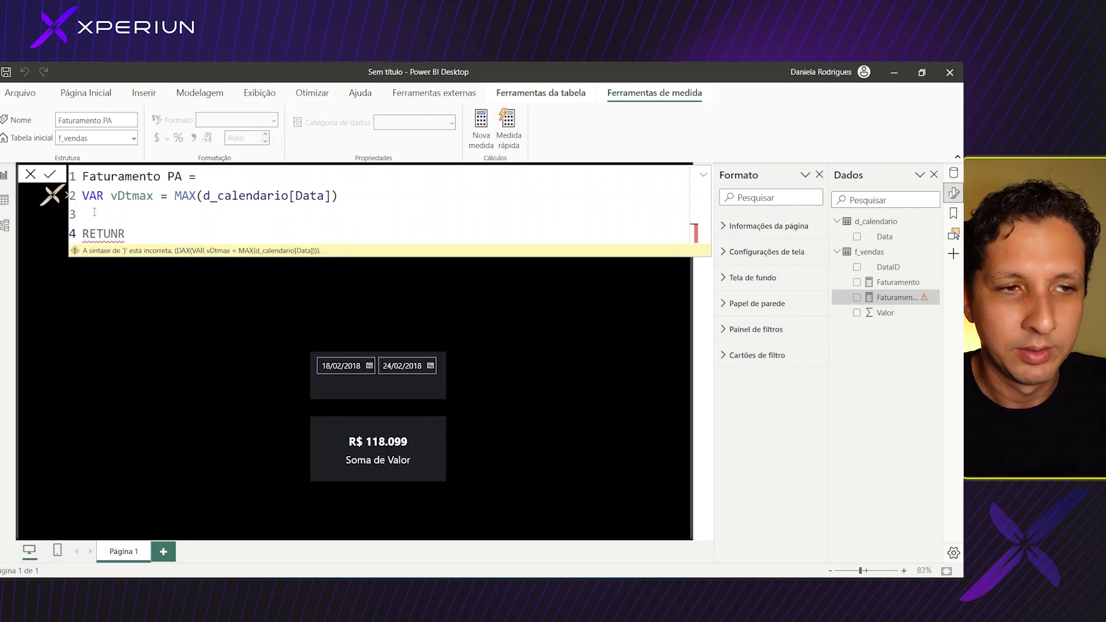
key(BackSpace)
key(BackSpace)
text(RN)
key(shift+Return)
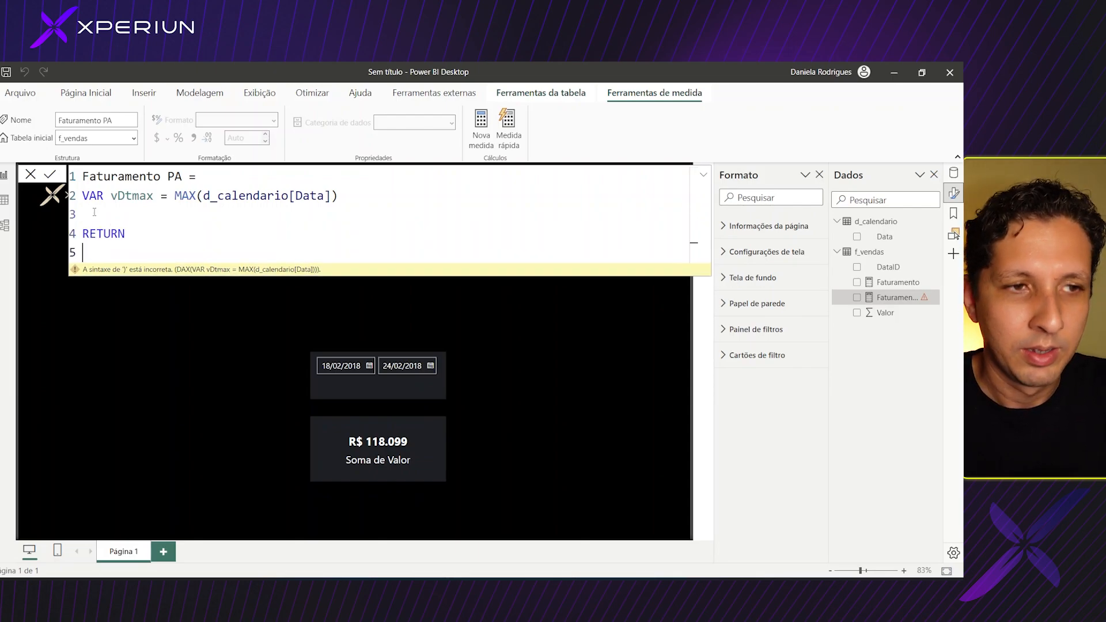
text(VDT)
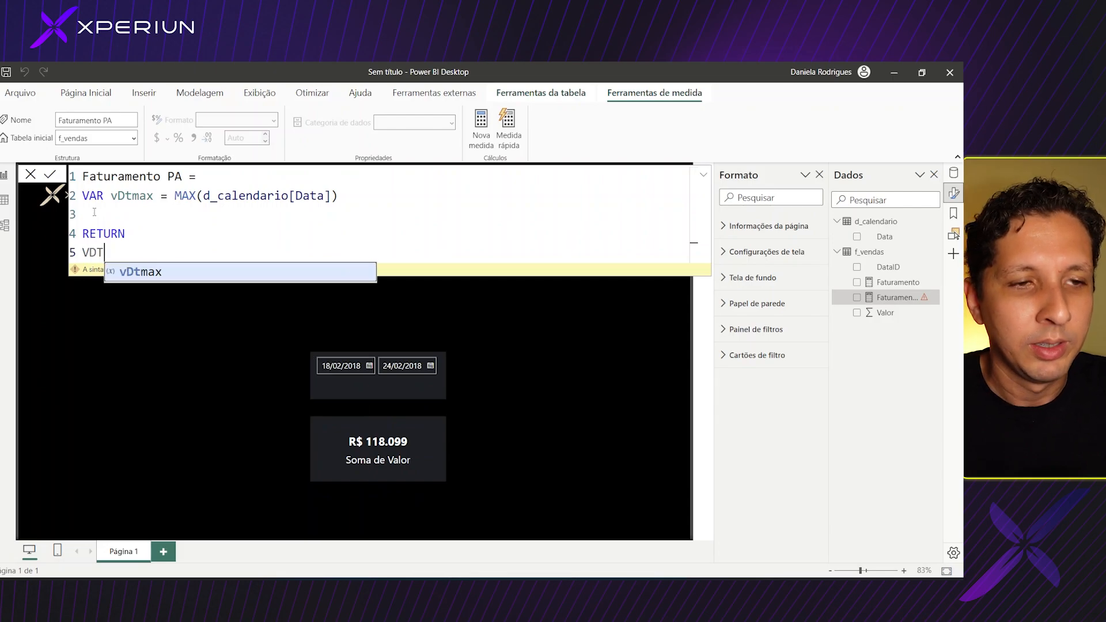
key(Tab)
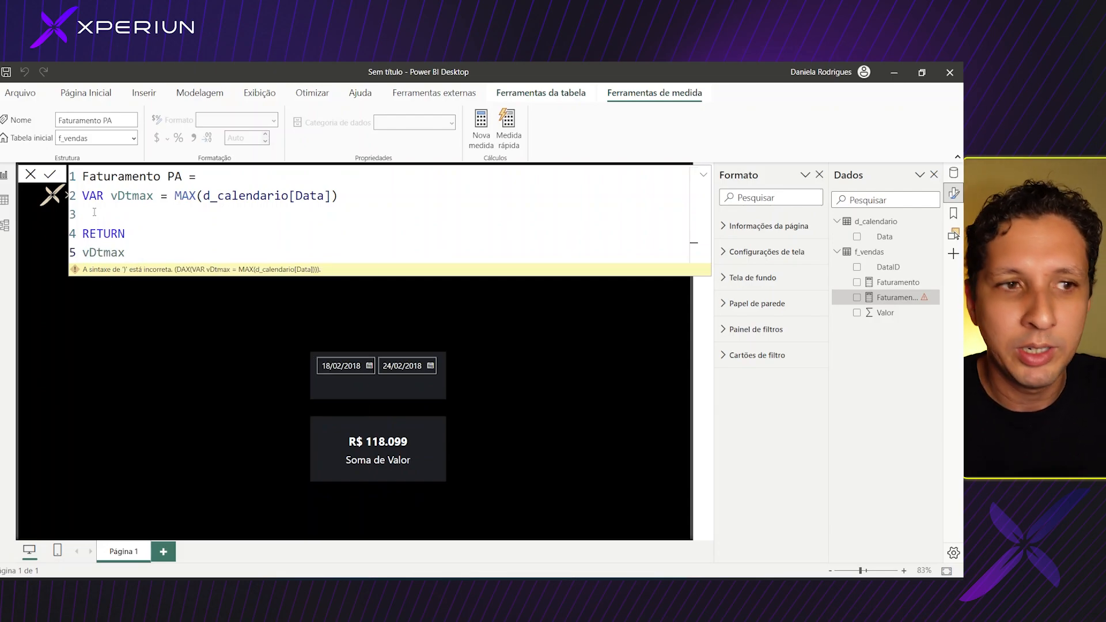
click(168, 374)
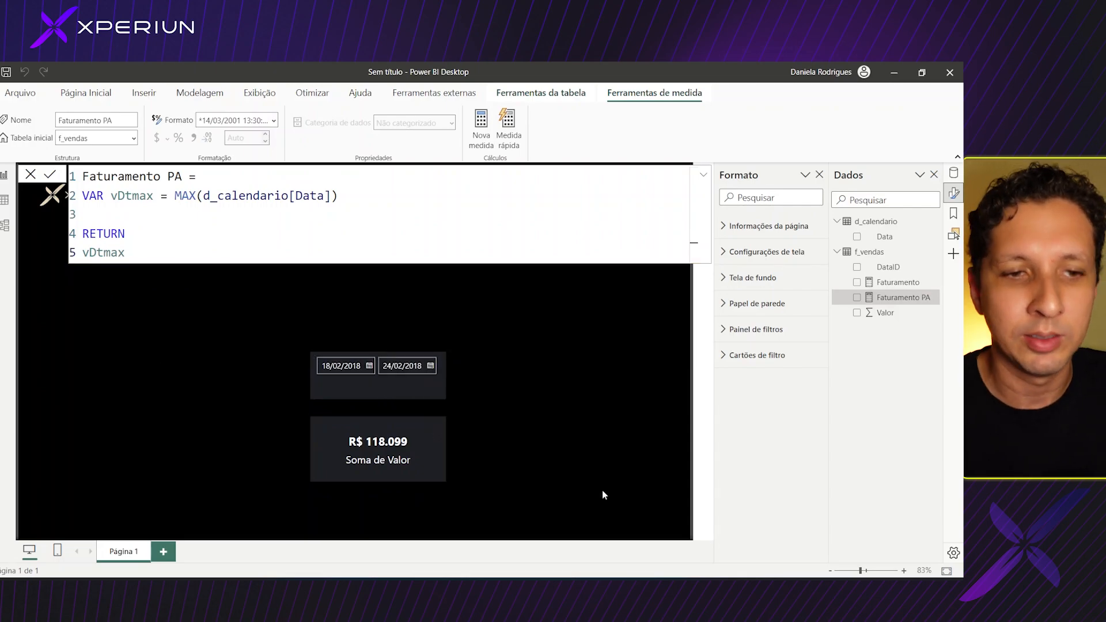
Step: Duplicate the Soma de Valor card and place the copy beside the original, to its right
click(403, 446)
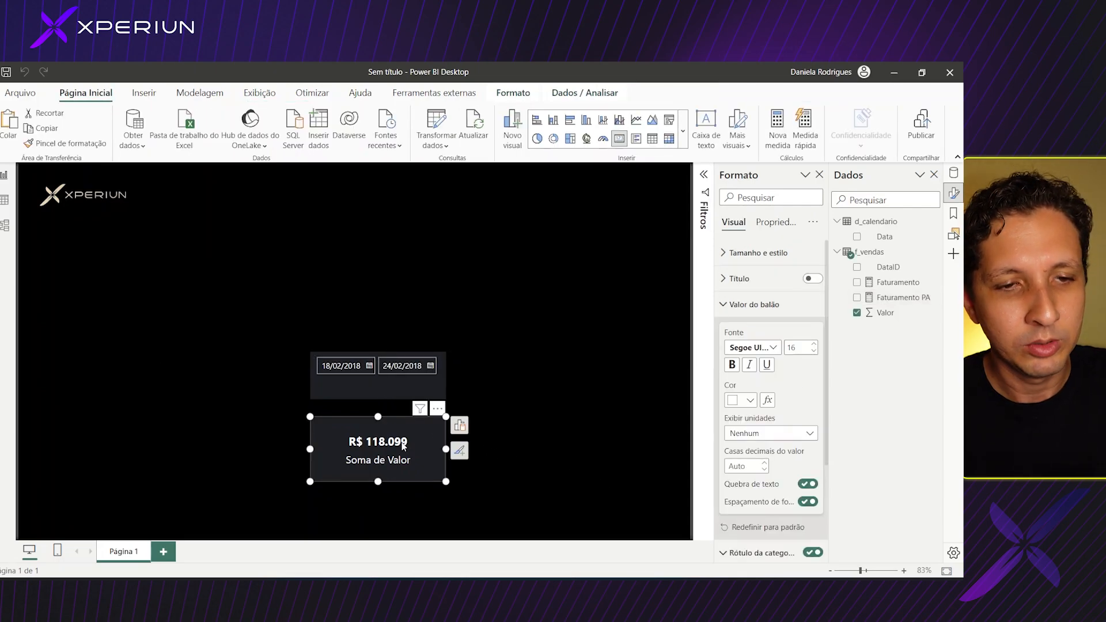
key(ctrl+c)
key(ctrl+v)
drag(380, 450, 540, 448)
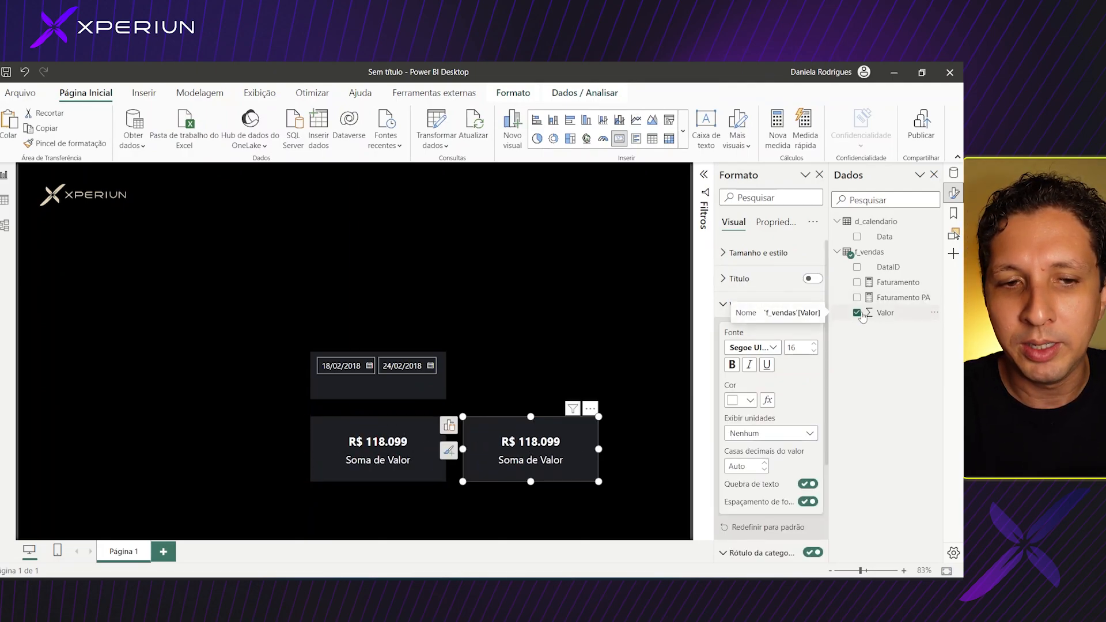
Step: Replace the Valor field with the Faturamento measure in the original card below the slicer
click(399, 457)
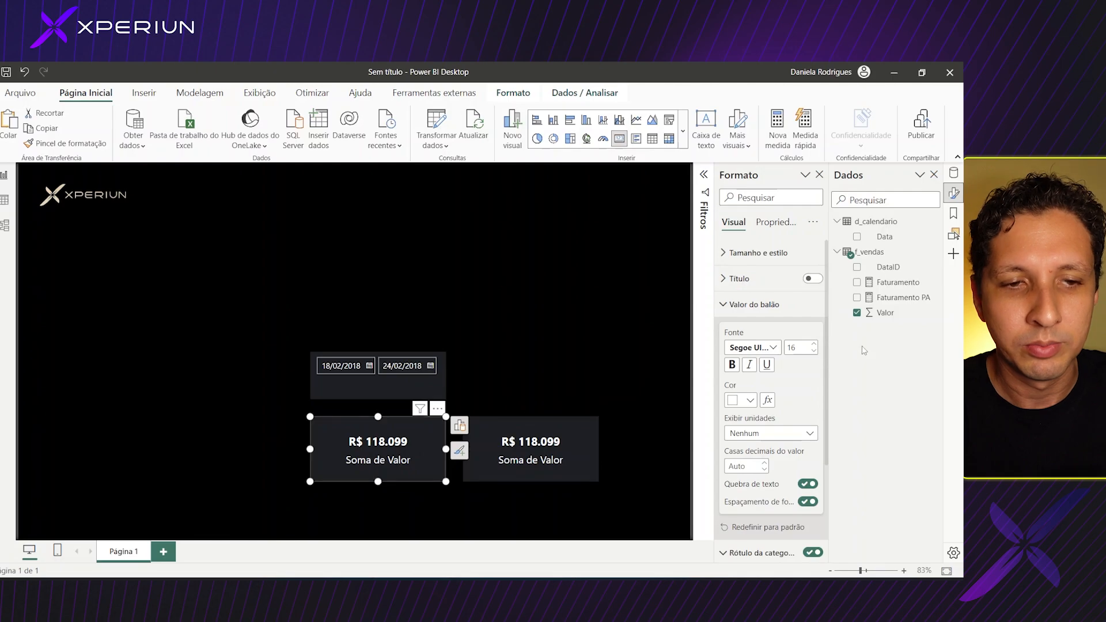
click(857, 313)
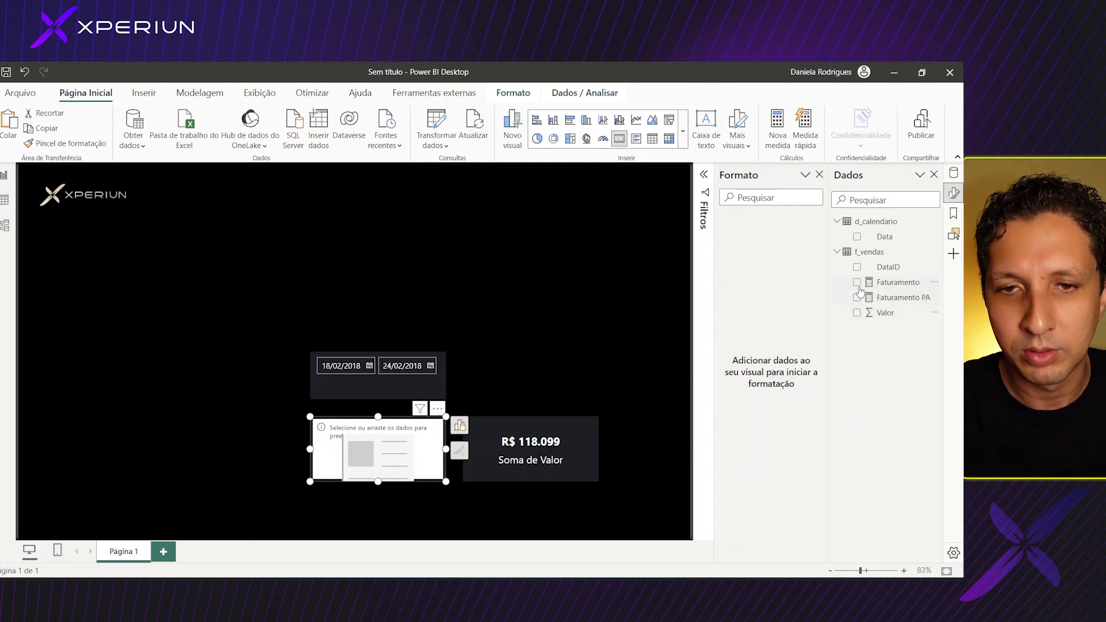
click(857, 283)
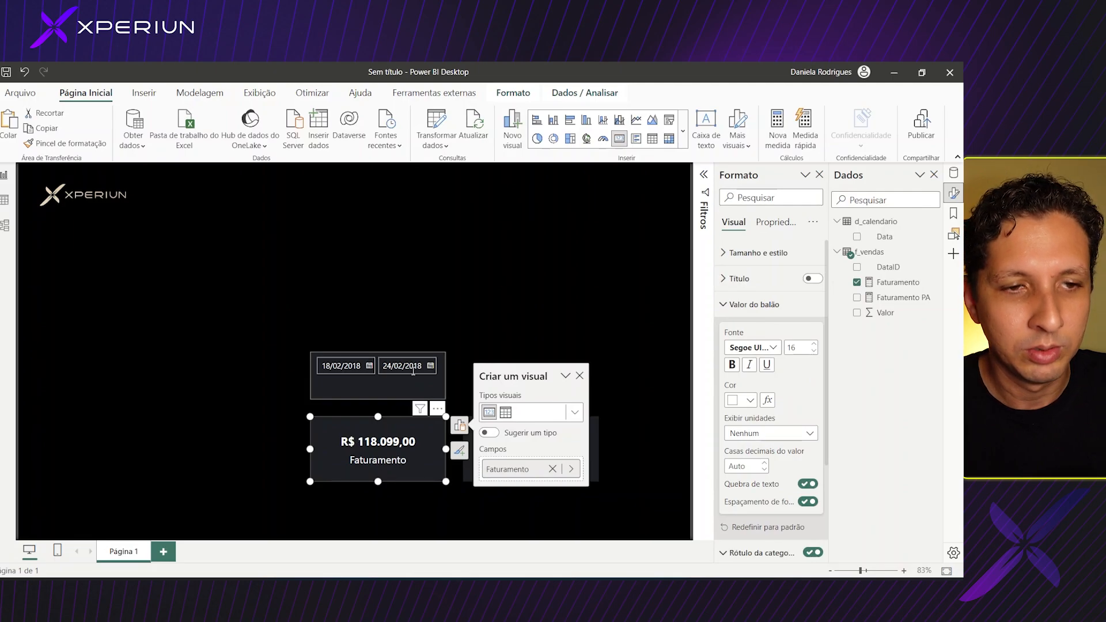
click(481, 344)
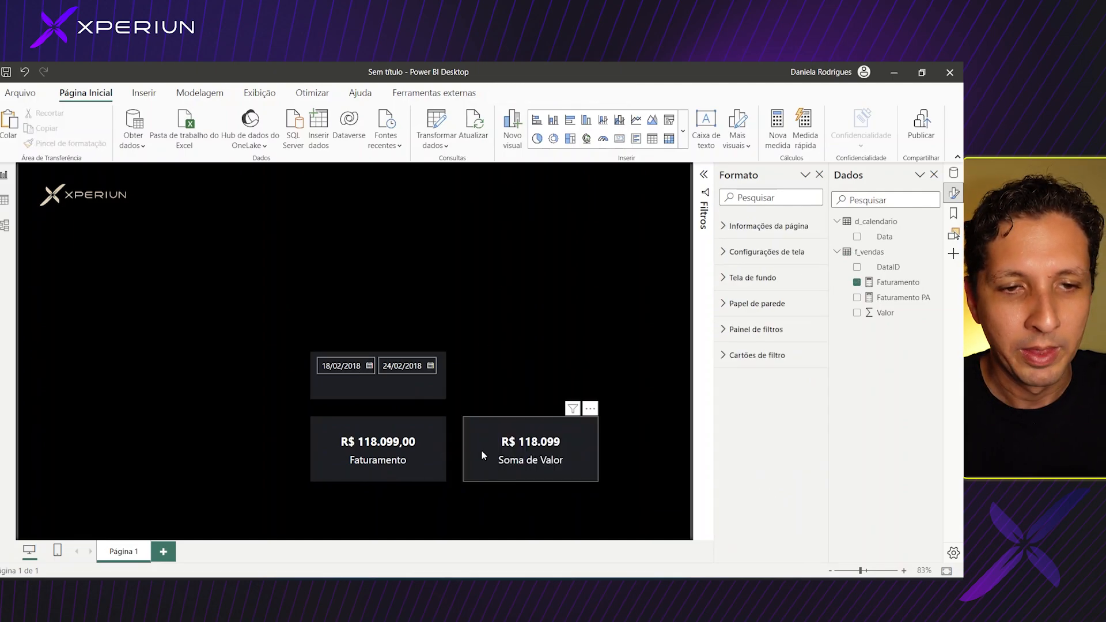
Step: Replace the Valor field with the Faturamento PA measure in the duplicated card
click(498, 472)
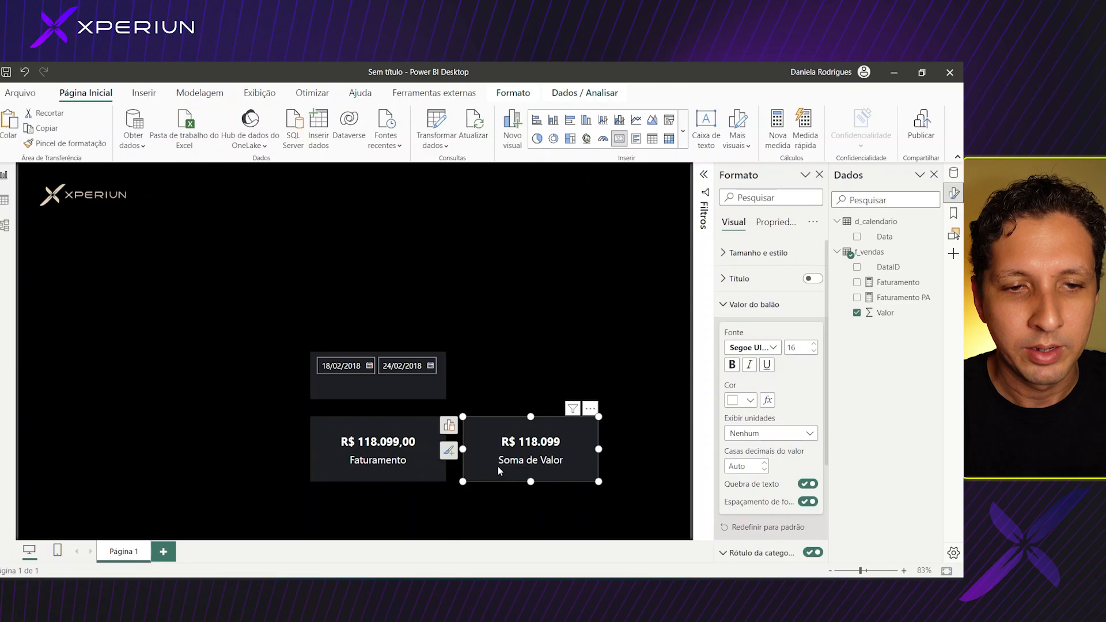
click(857, 312)
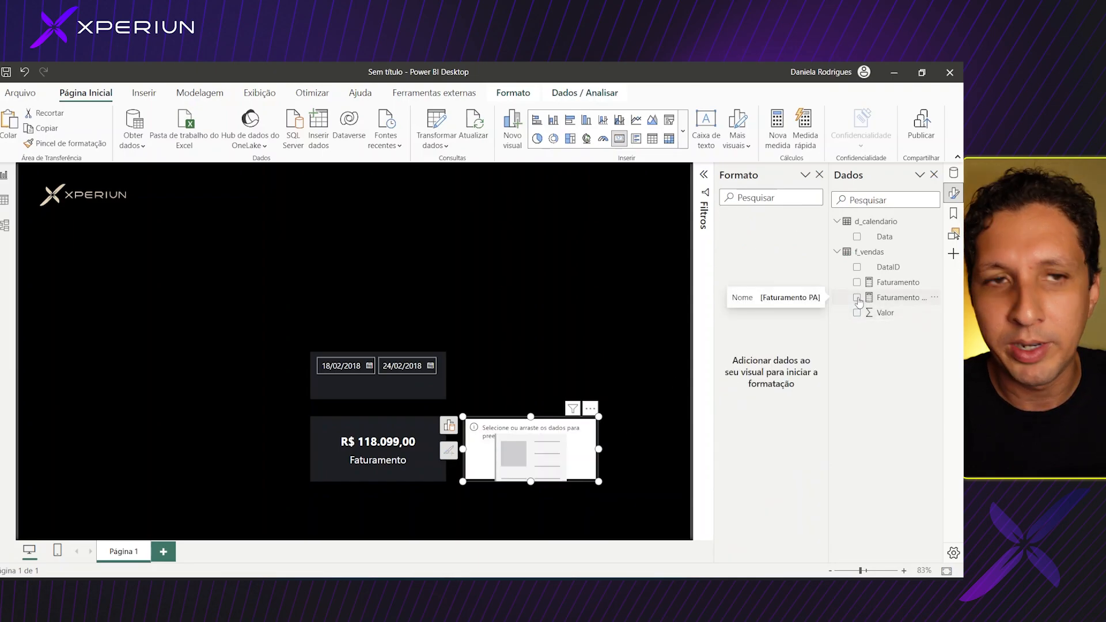
click(856, 297)
click(516, 385)
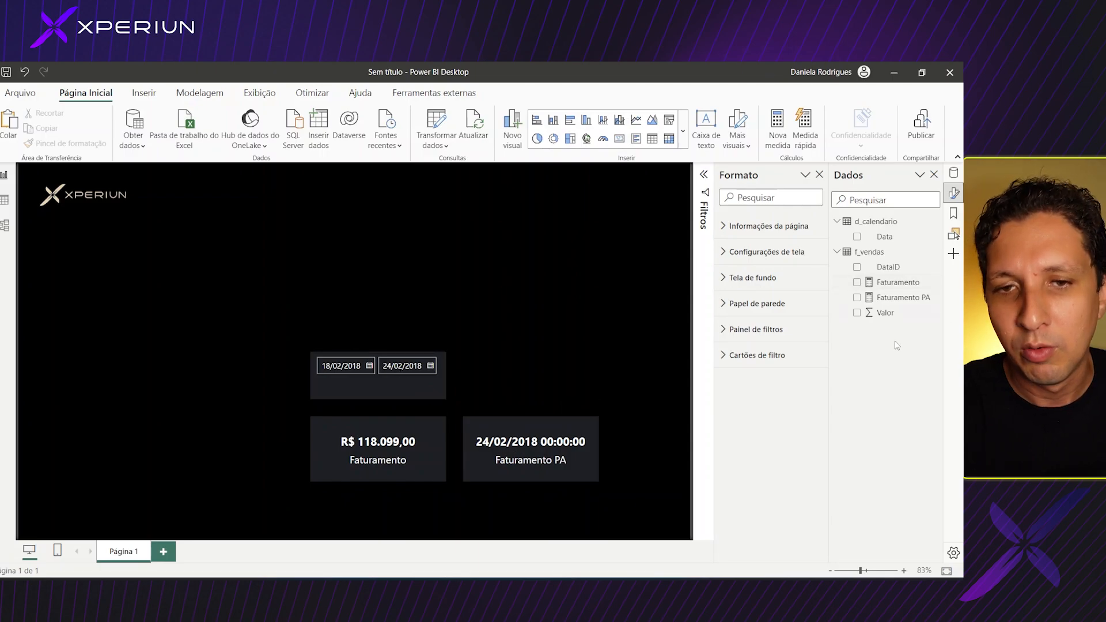
Step: In the Faturamento PA measure, duplicate the vDtmax variable line directly beneath itself and name the copy vDtmin
click(899, 297)
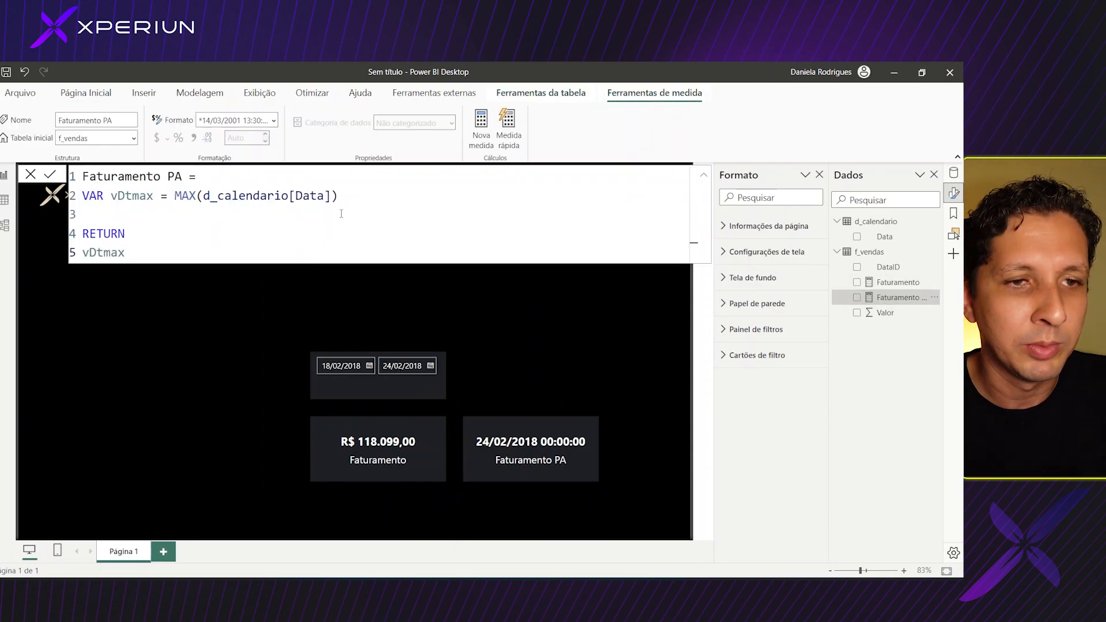
drag(340, 197, 80, 200)
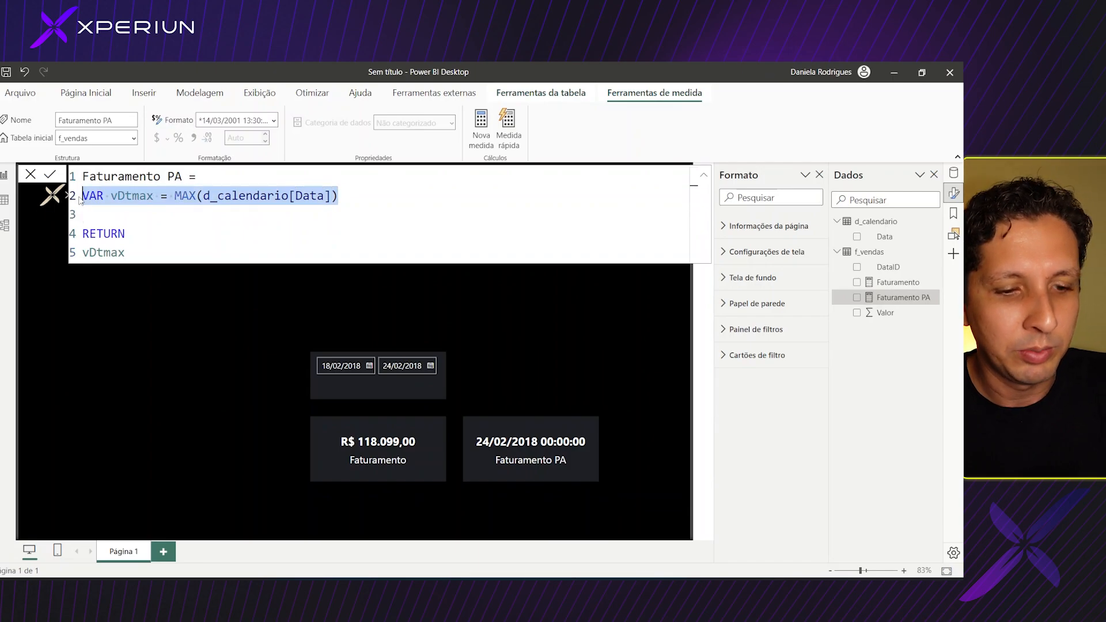
key(ctrl+c)
click(85, 214)
key(ctrl+v)
click(154, 214)
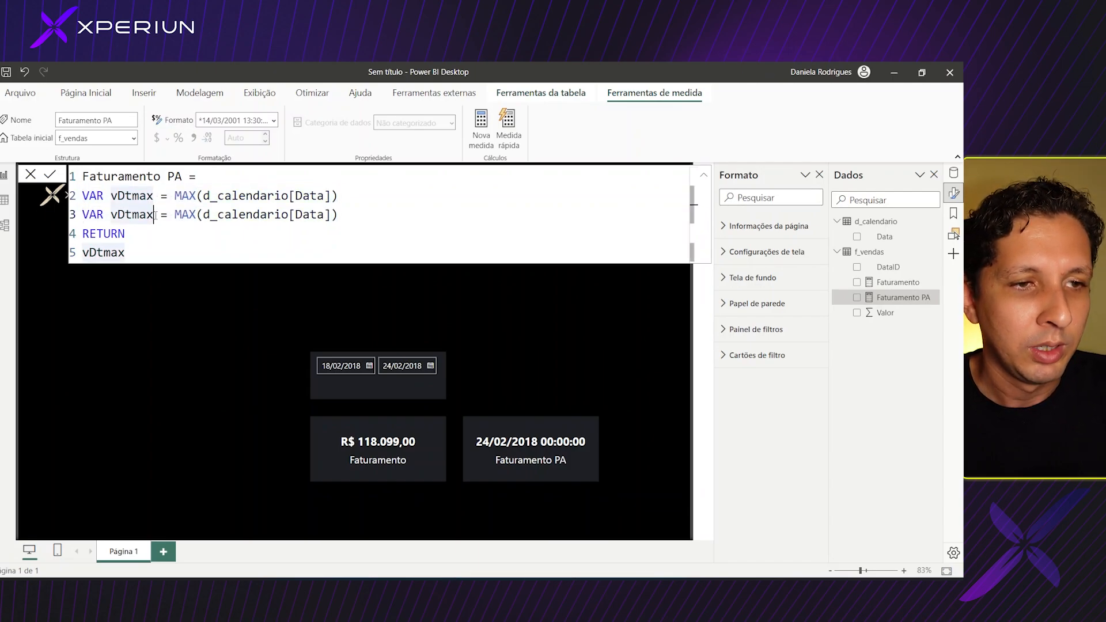
key(BackSpace)
key(BackSpace)
text(in)
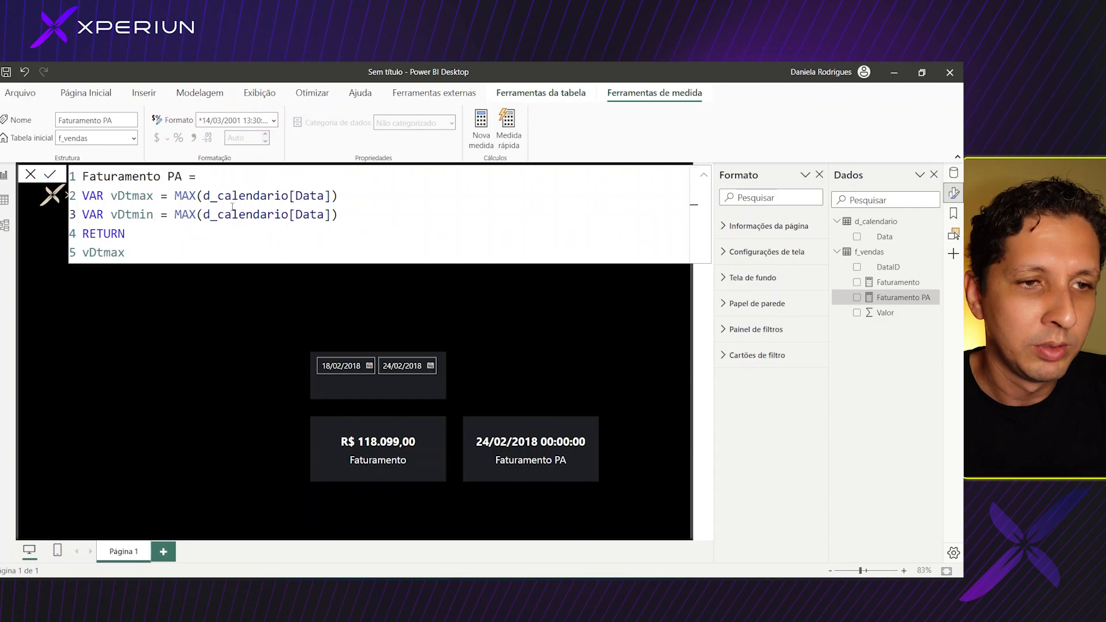
Step: Change the function of the vDtmin variable to MIN over d_calendario[Data]
click(196, 215)
key(BackSpace)
key(BackSpace)
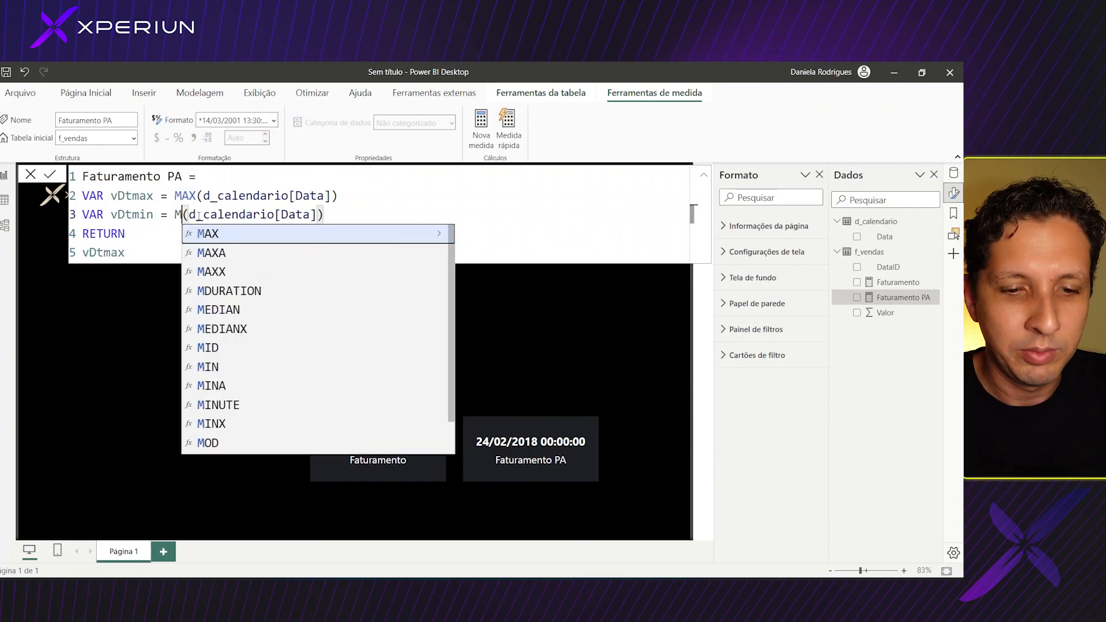
text(IN)
Step: Make the RETURN clause output vDtmin and commit the Faturamento PA measure
click(121, 252)
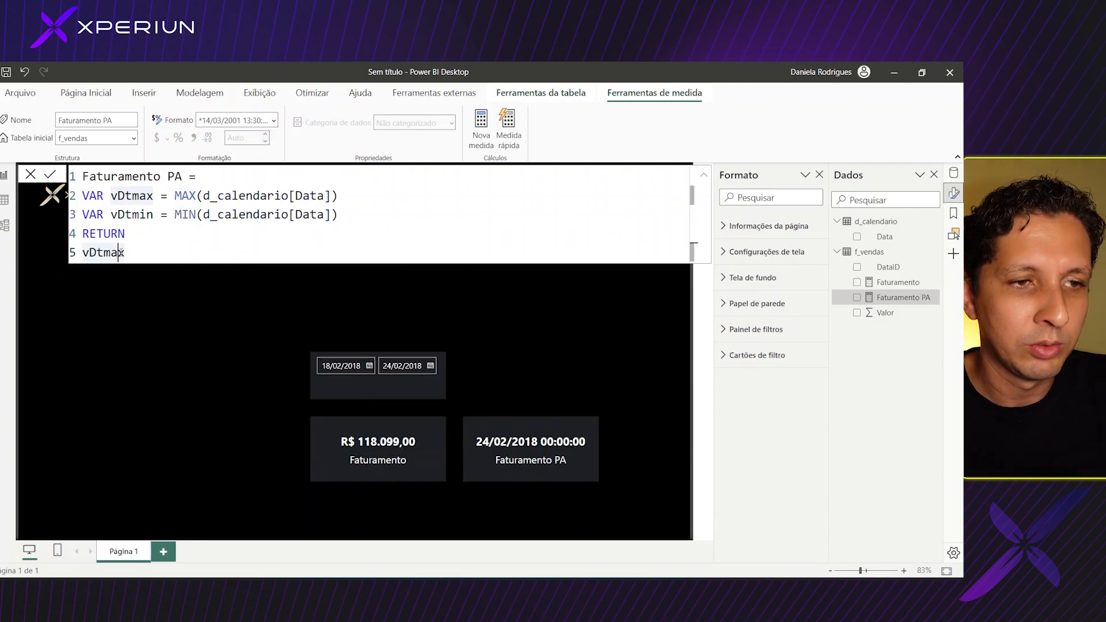
key(BackSpace)
key(BackSpace)
key(BackSpace)
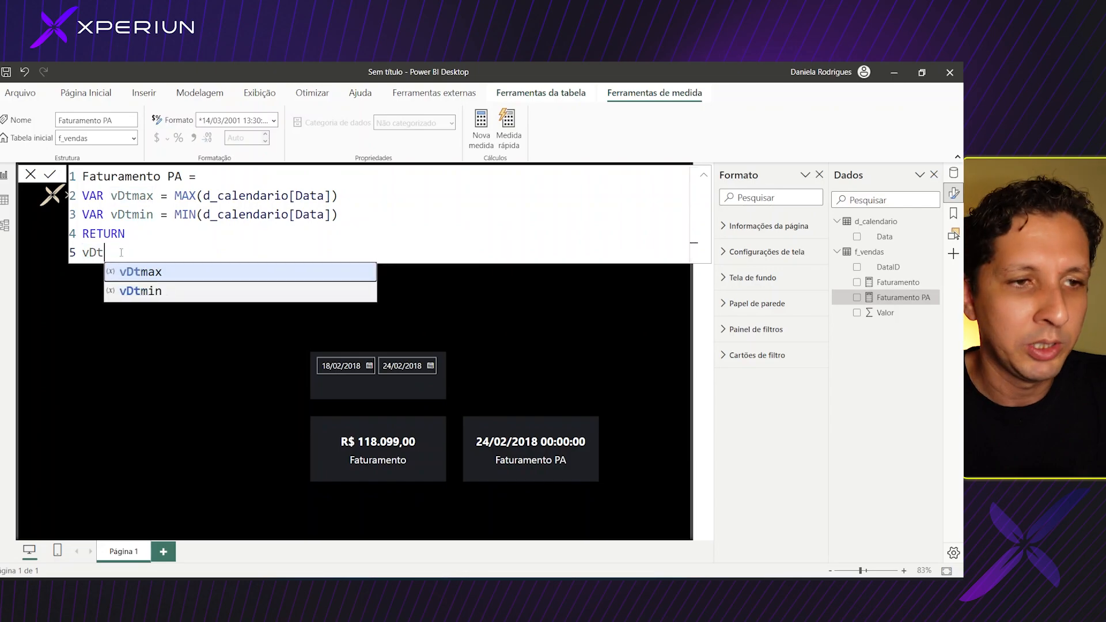
click(157, 292)
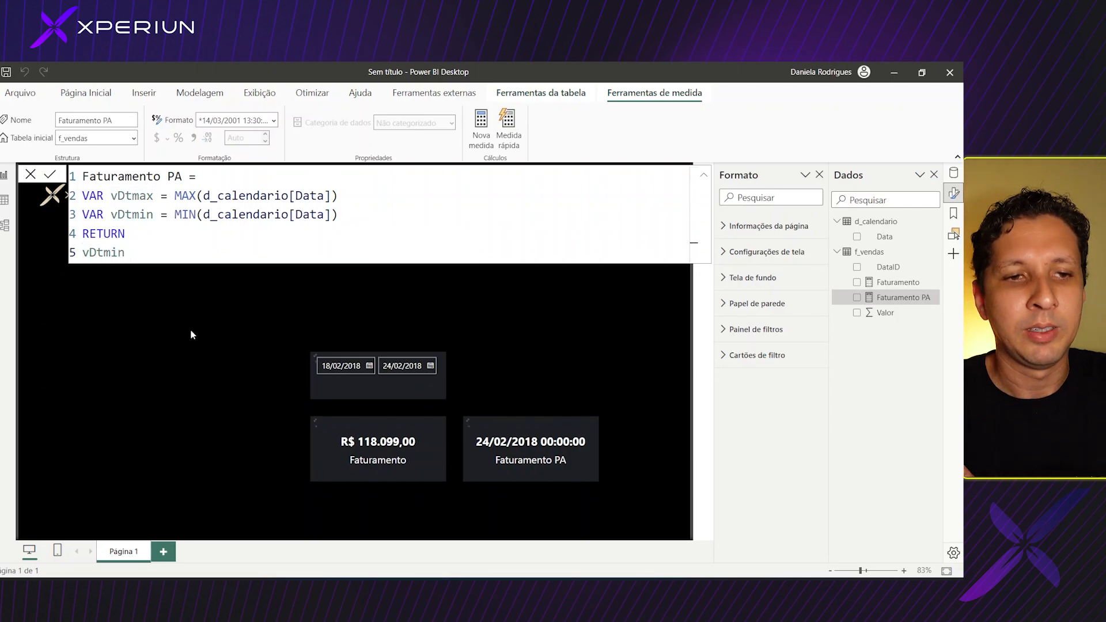
key(Return)
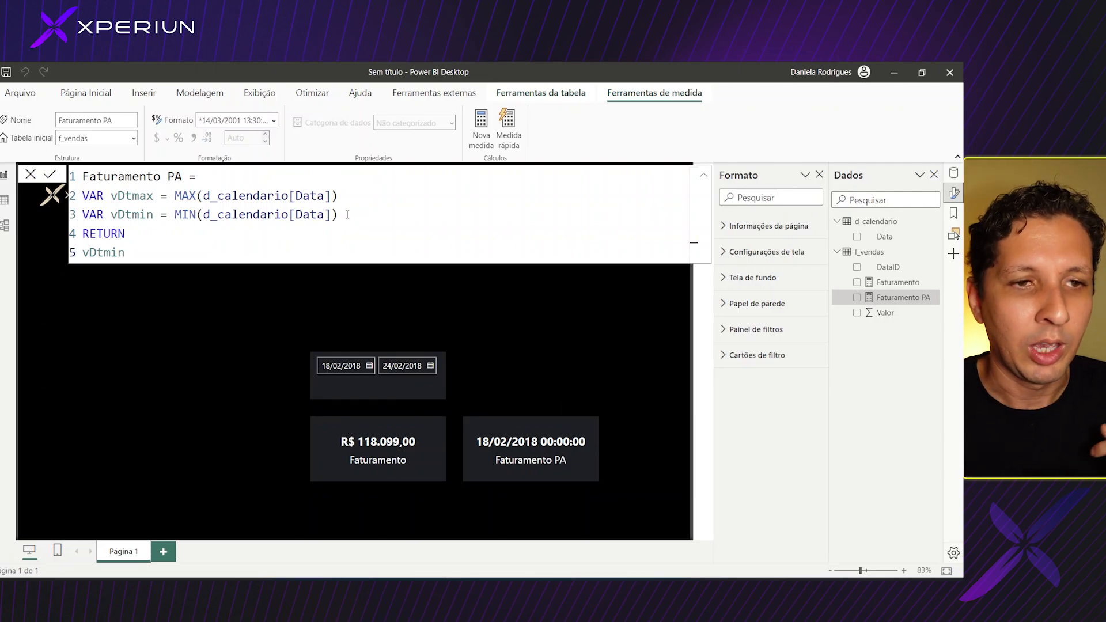
Step: Declare a new variable named vDiff on its own line below vDtmin in the Faturamento PA formula
click(347, 214)
key(Return)
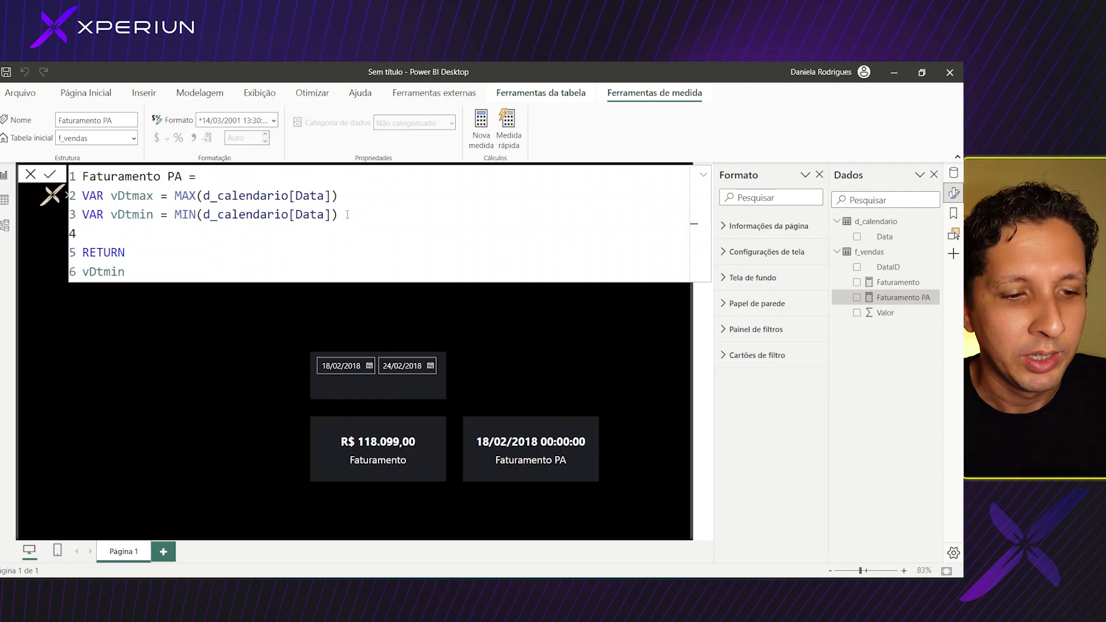
text(VAR c)
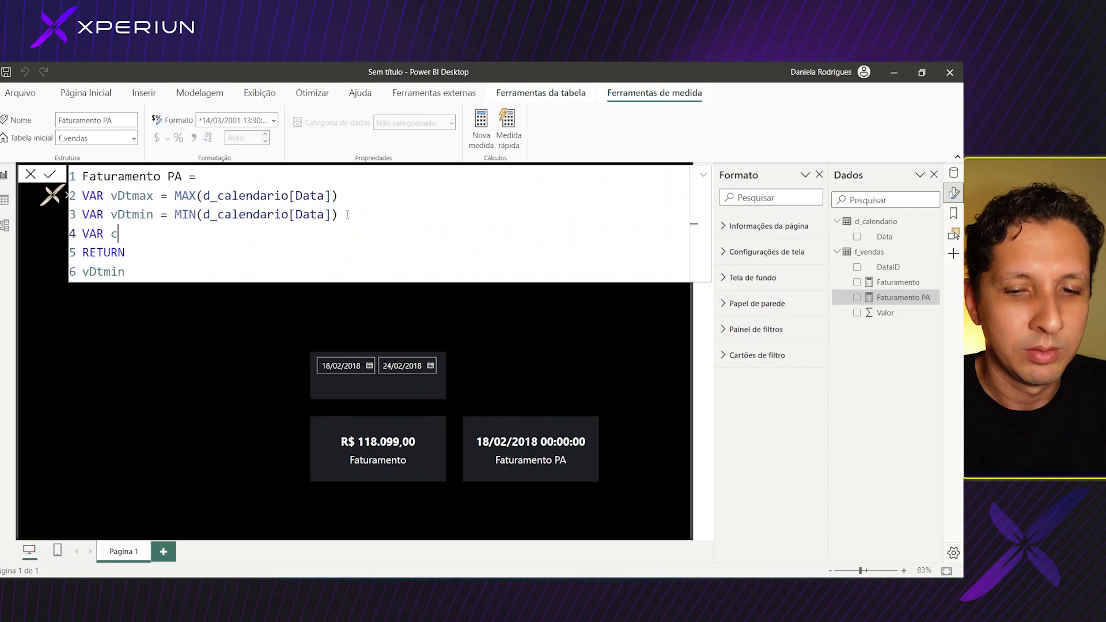
key(BackSpace)
key(BackSpace)
text(v)
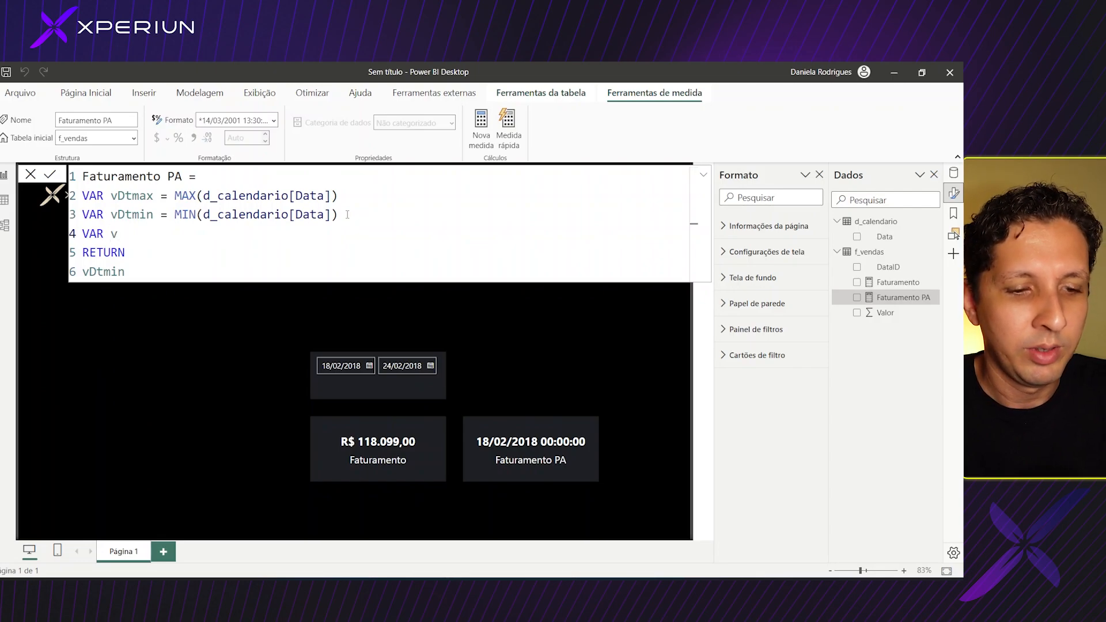
text(D)
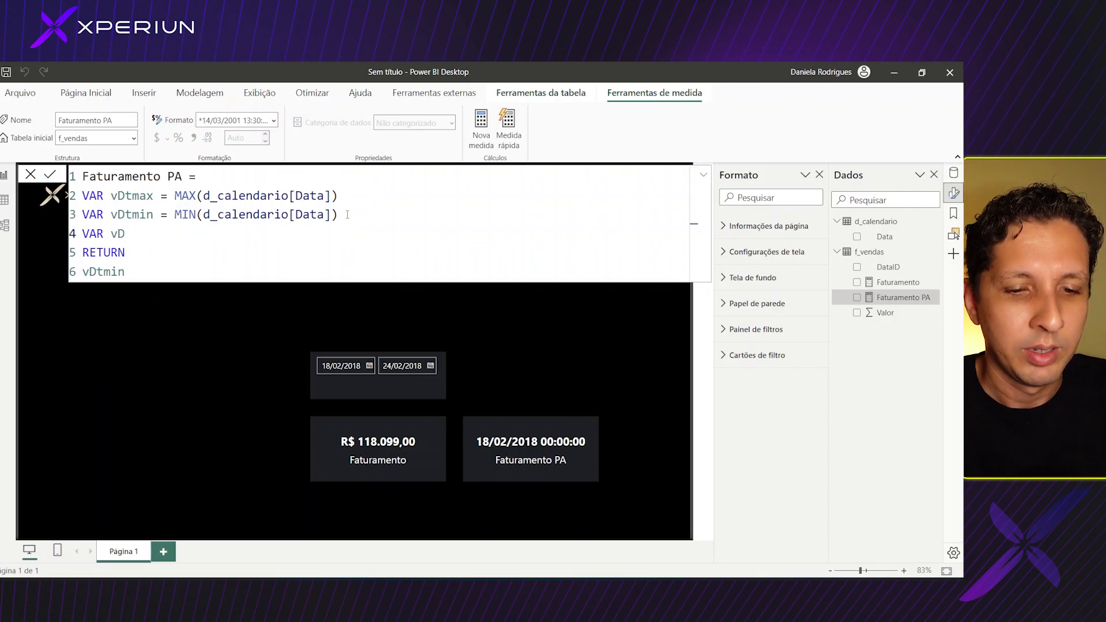
text(di)
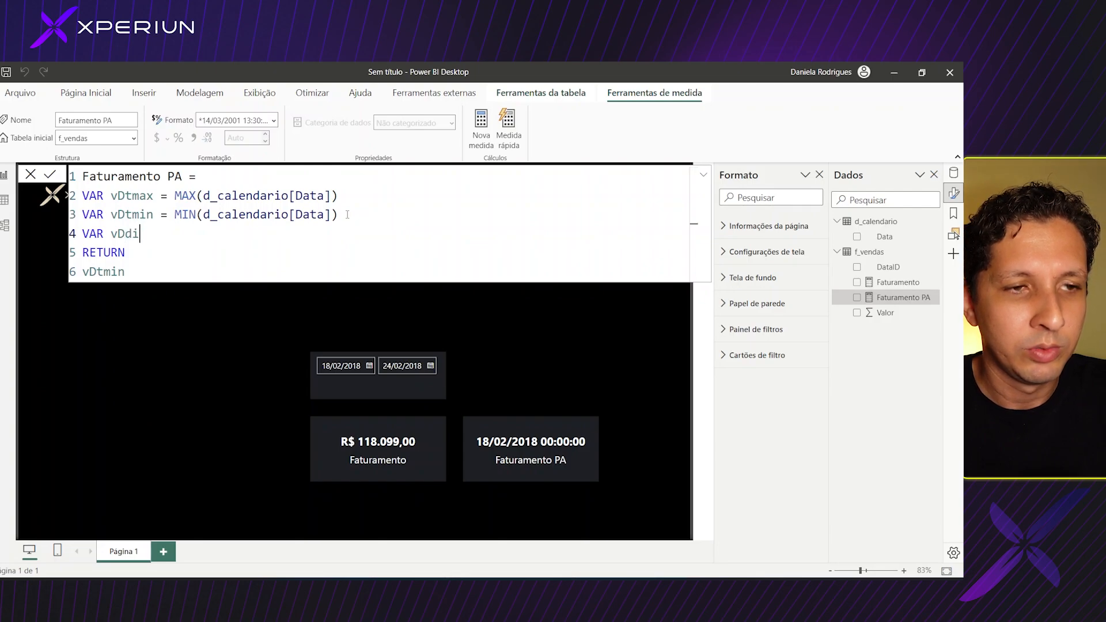
key(BackSpace)
key(BackSpace)
key(BackSpace)
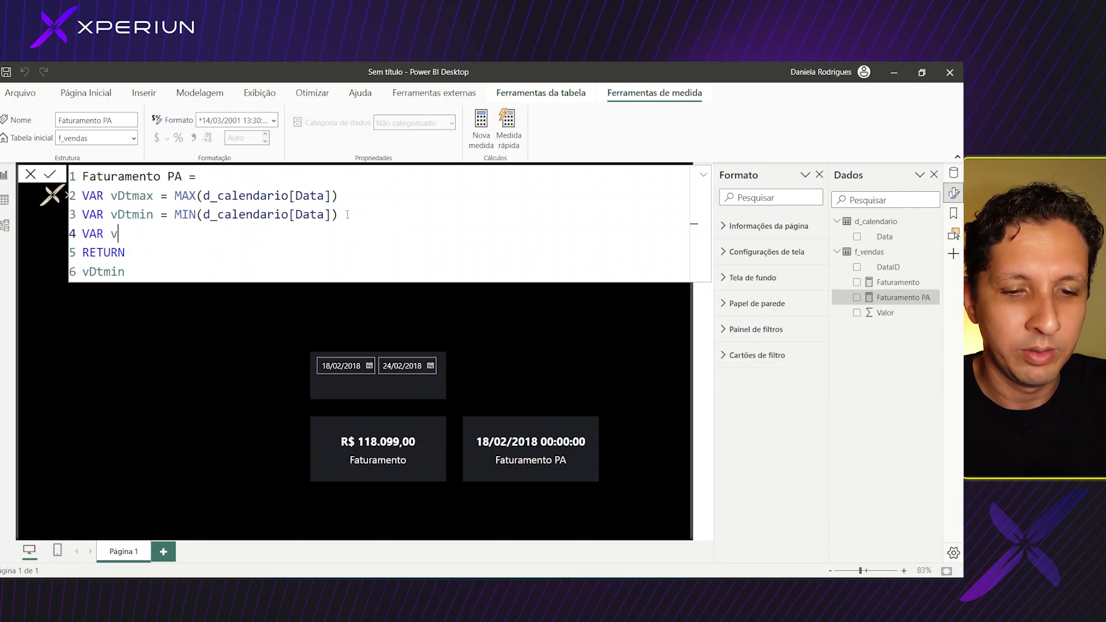
text(Diff )
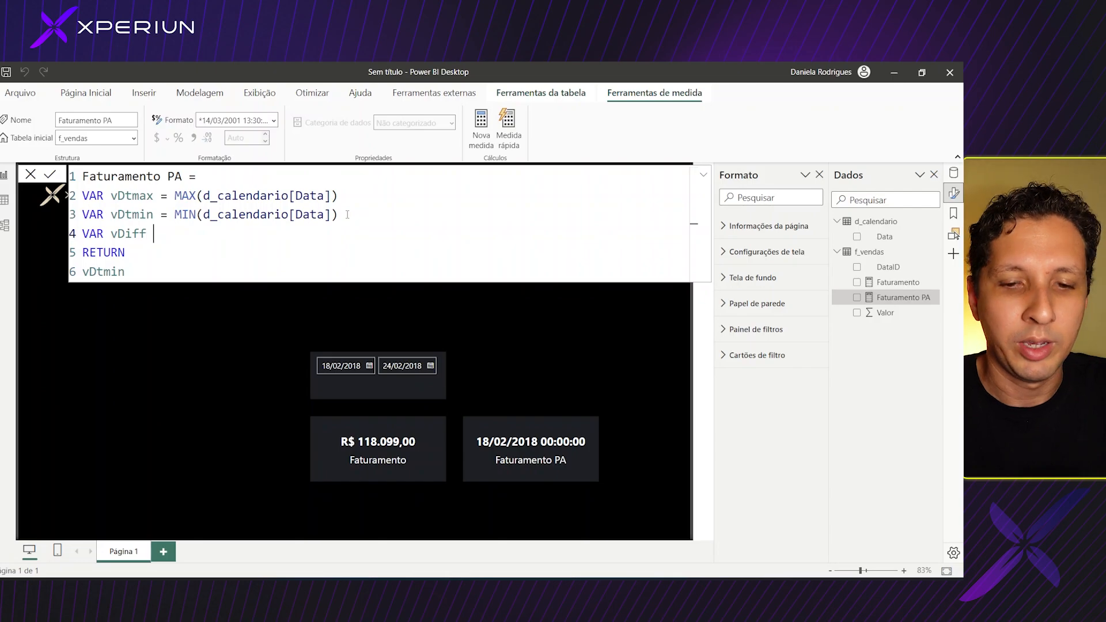
text(= )
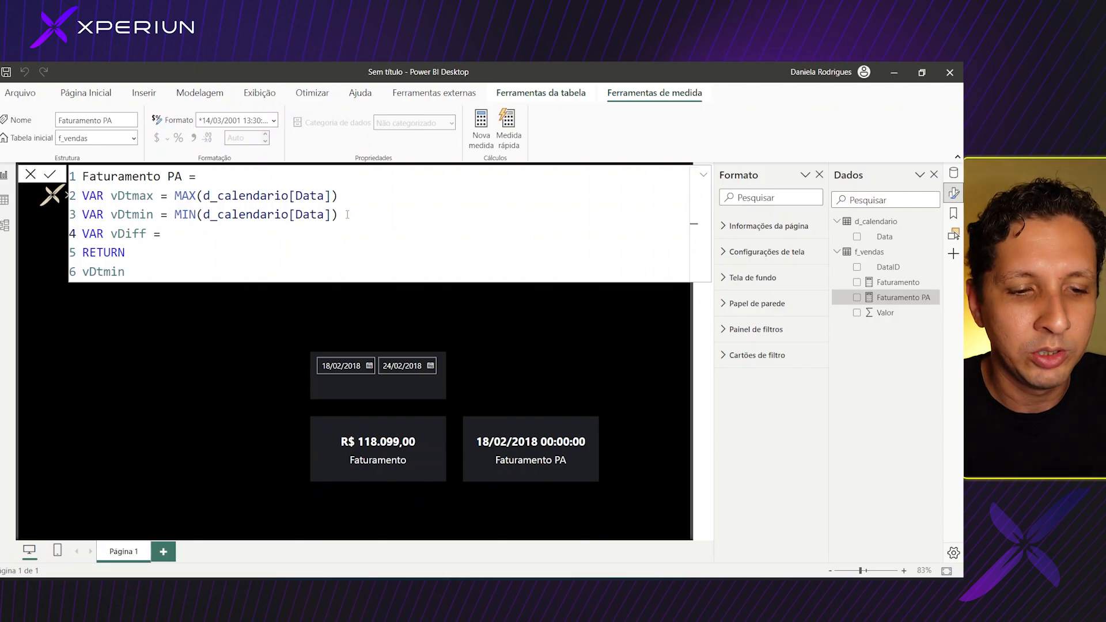
Step: Assign a DATEDIFF function to vDiff, with vDtmin as its first date argument
text(dat)
key(Down)
key(Down)
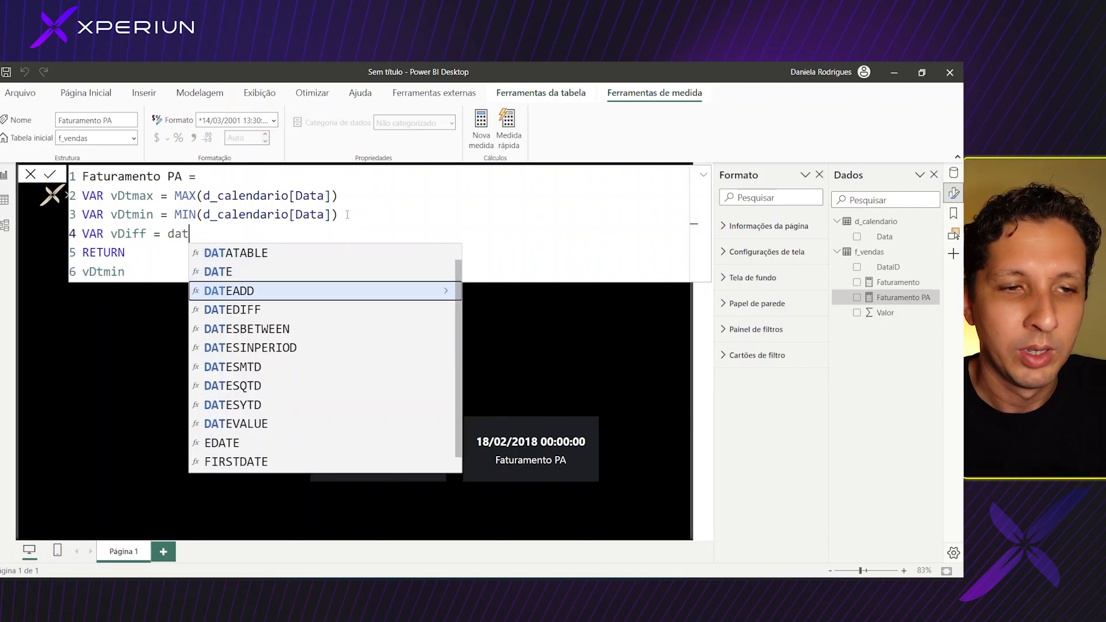
key(Down)
key(Tab)
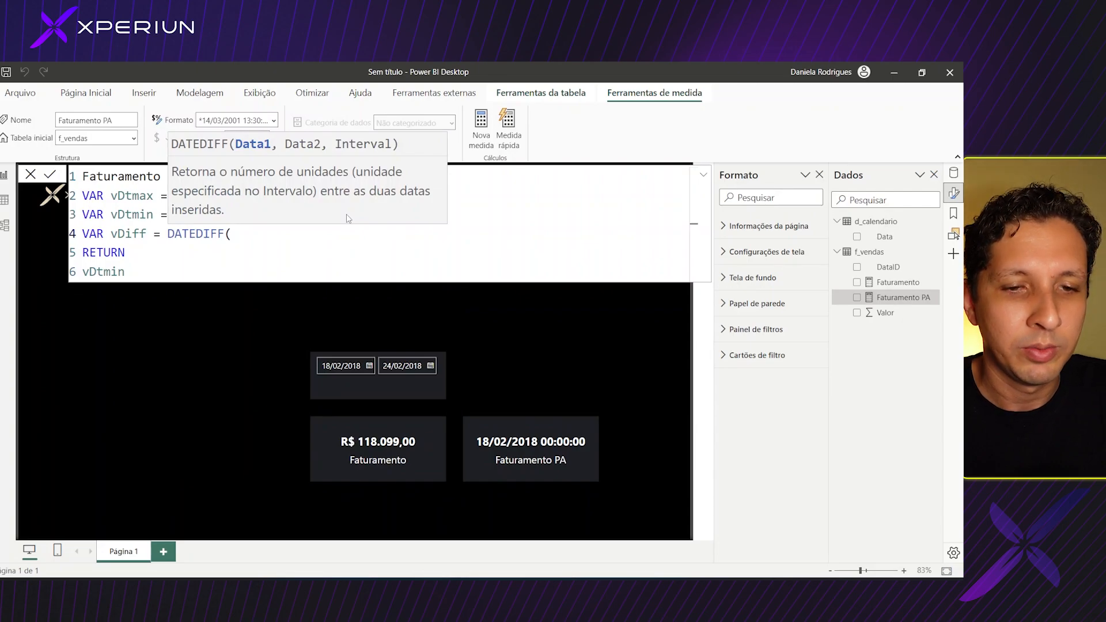
text(vd)
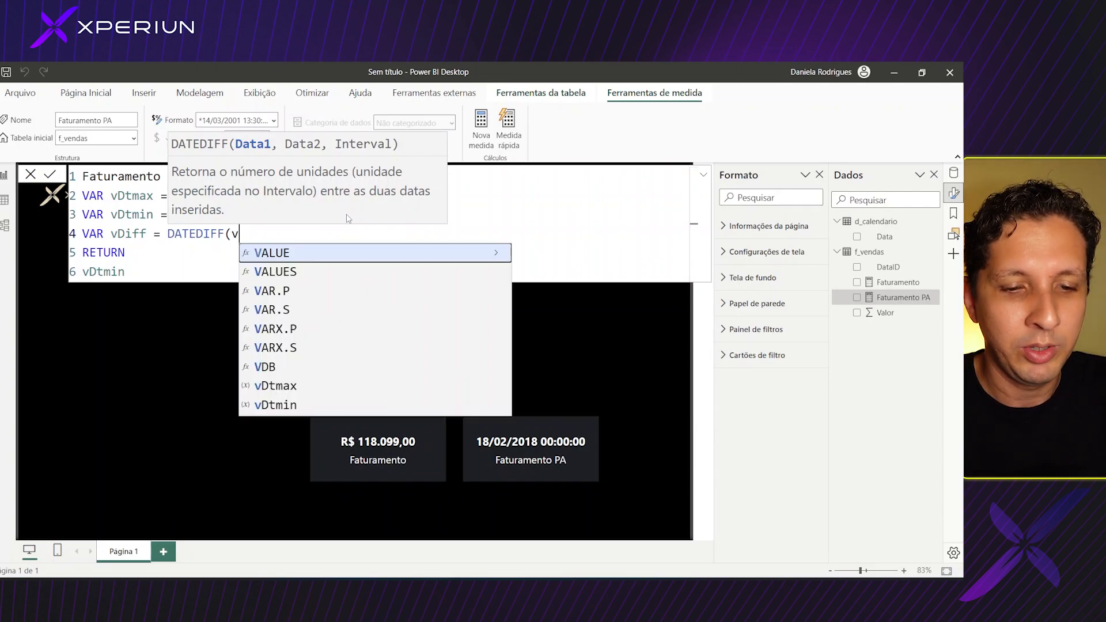
key(Down)
key(Down)
key(Tab)
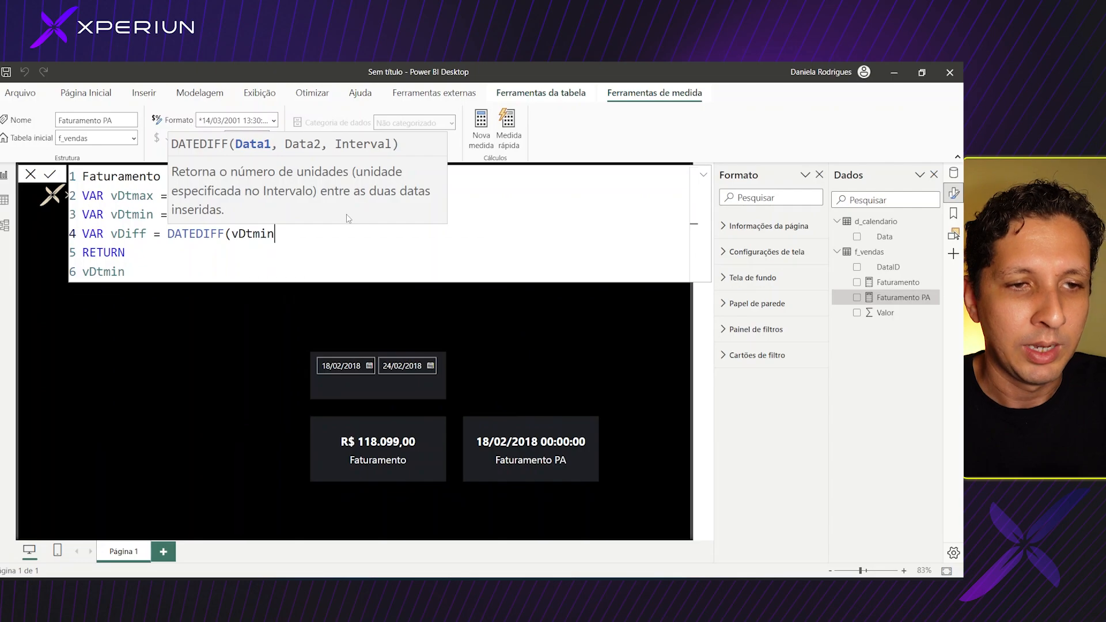
Step: Complete the DATEDIFF with vDtmax as the second date and DAY as the interval
text(, vd)
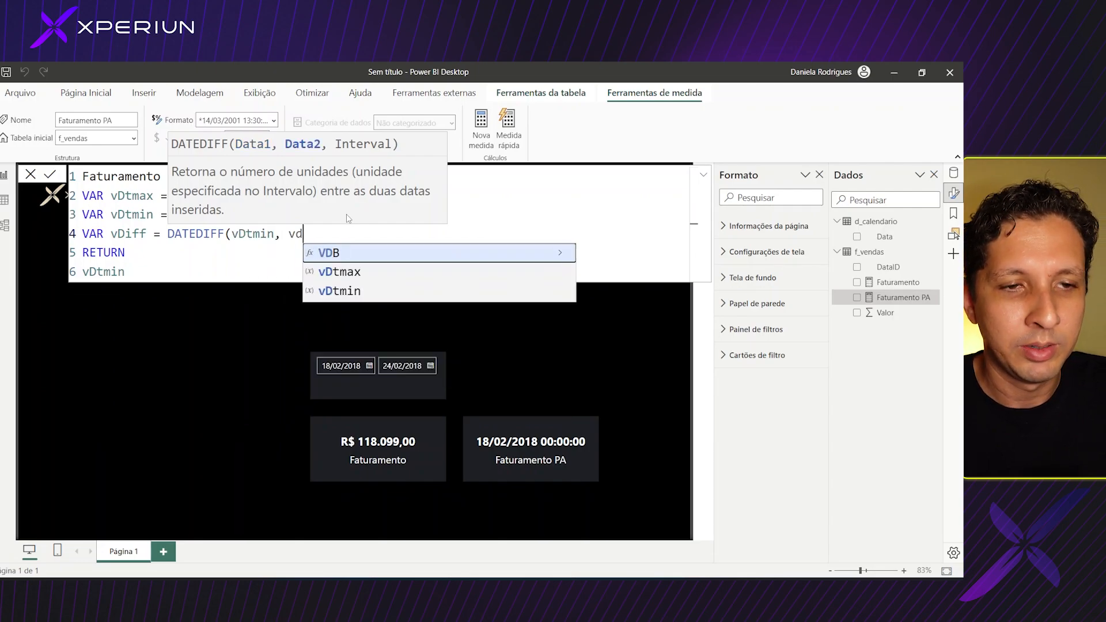
key(Down)
key(Tab)
text(,)
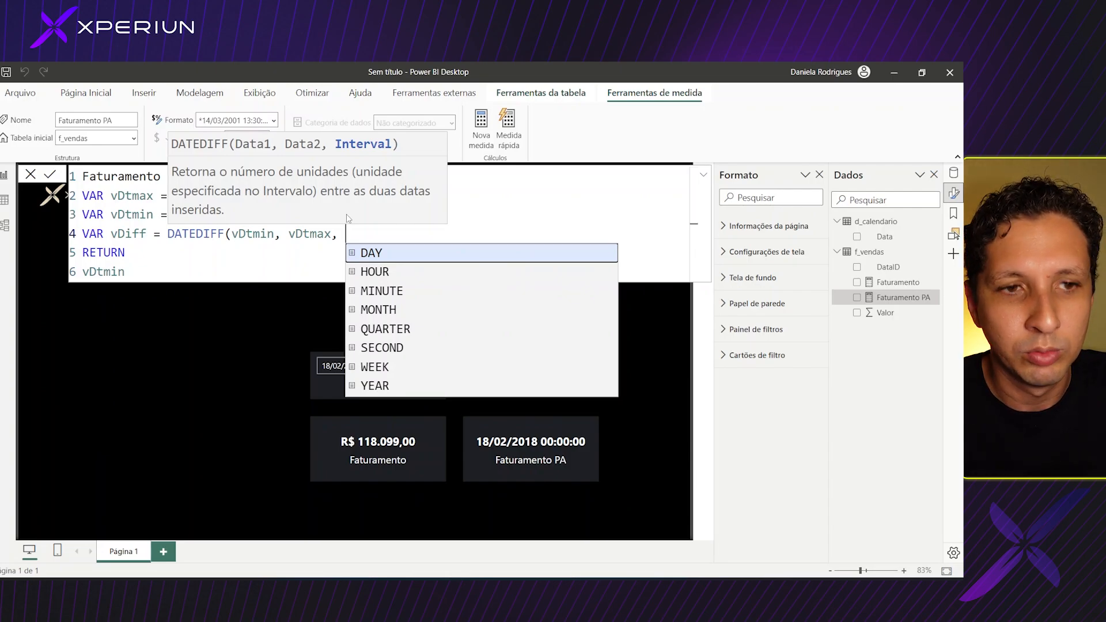
key(Tab)
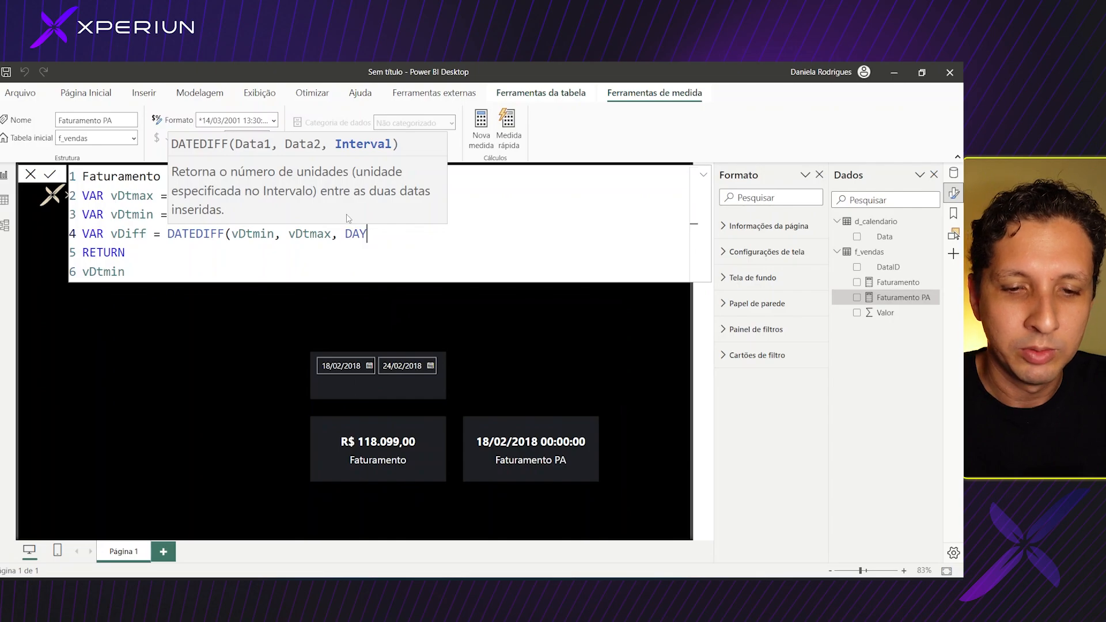
text())
Step: Make the RETURN clause output vDiff, commit the Faturamento PA measure and close its formula
click(124, 272)
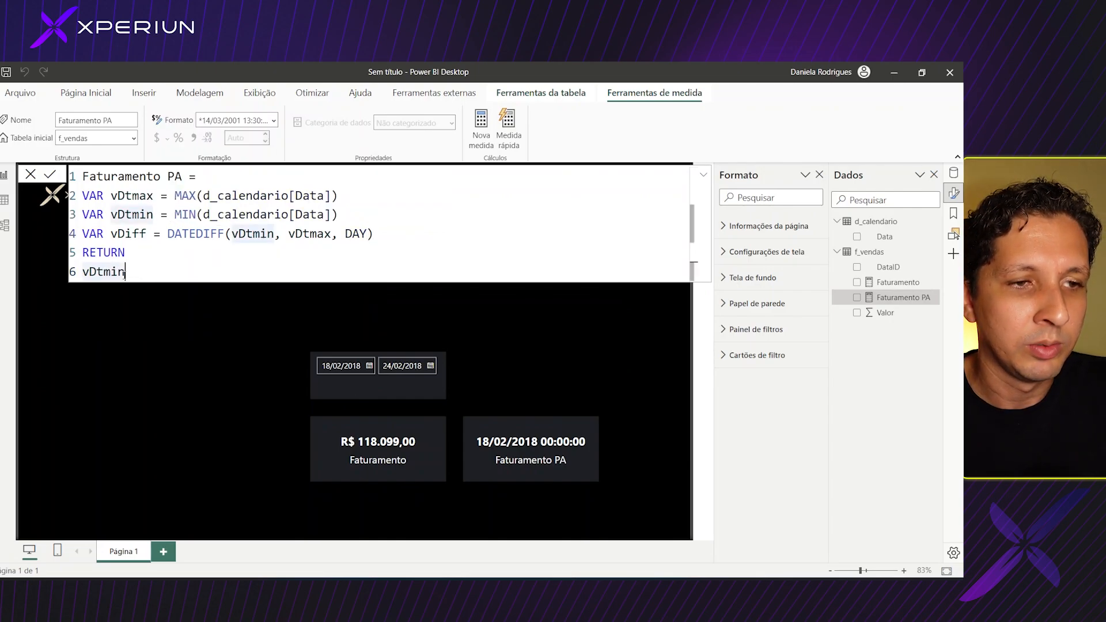
key(BackSpace)
key(BackSpace)
key(BackSpace)
key(BackSpace)
key(Down)
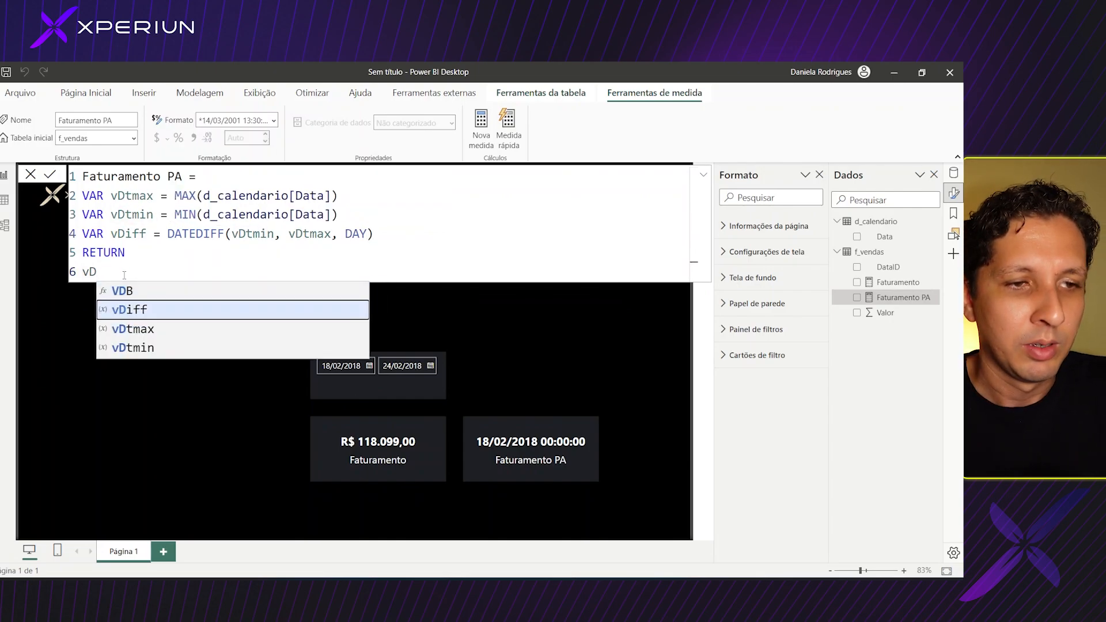
key(Tab)
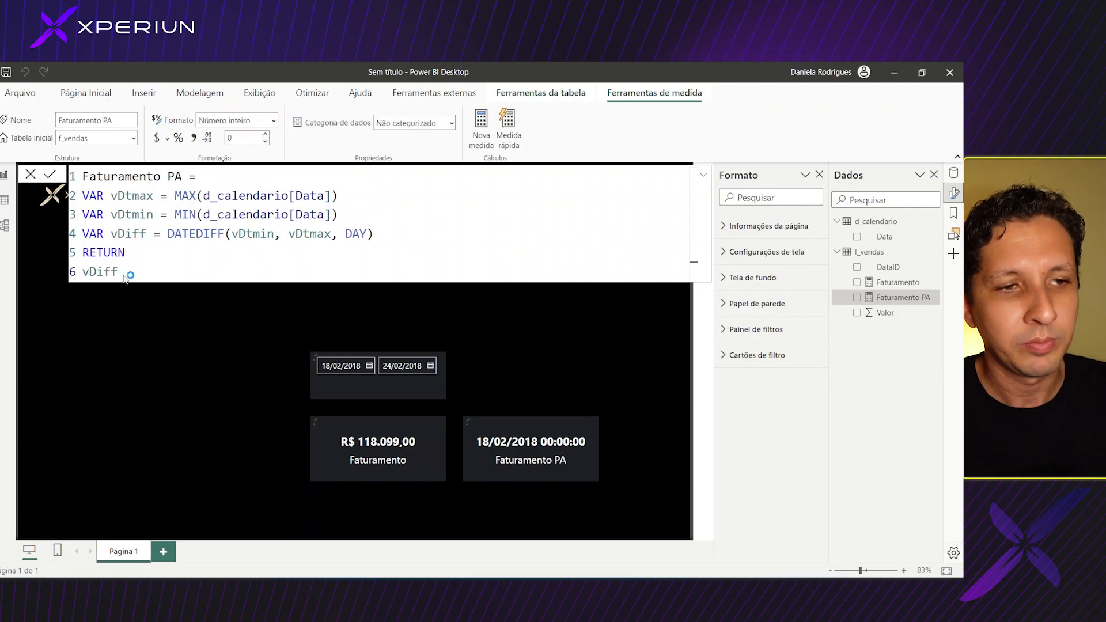
click(526, 393)
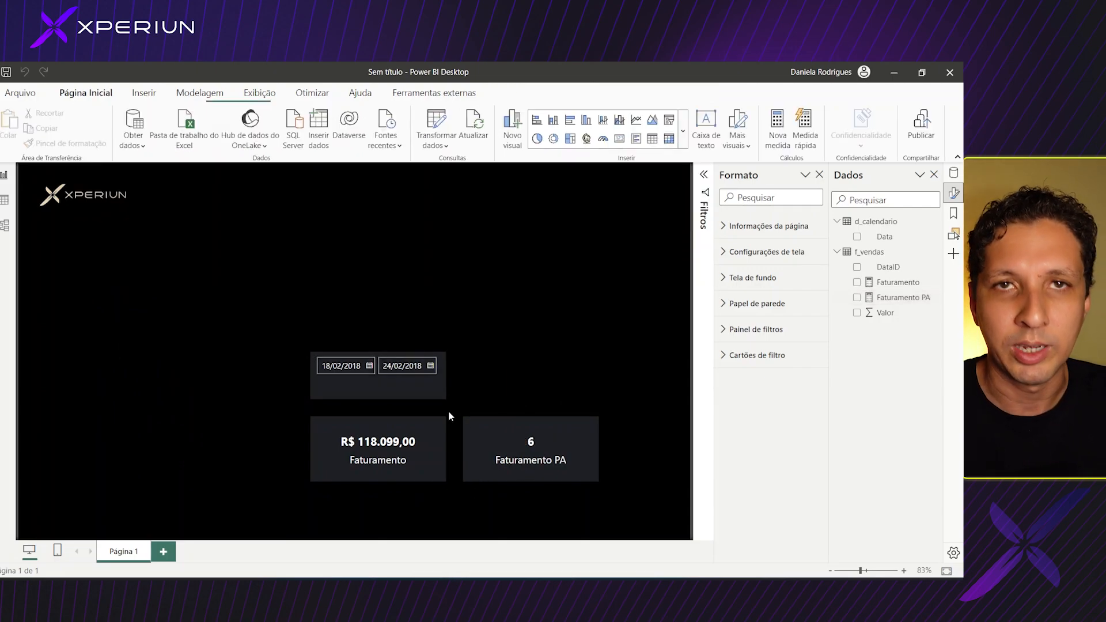
click(359, 385)
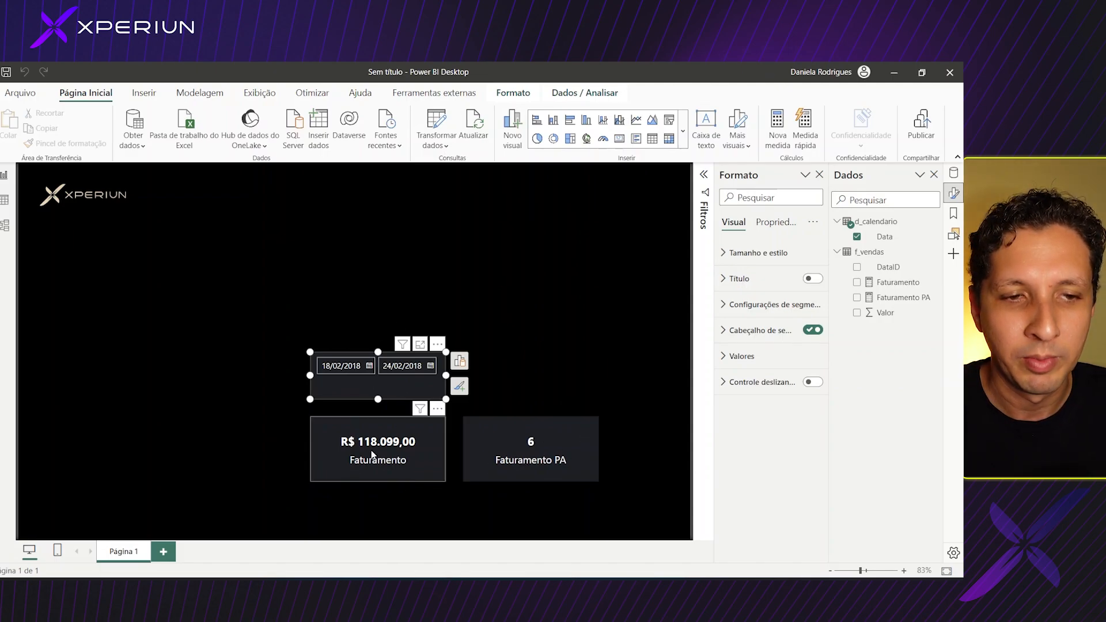
click(568, 461)
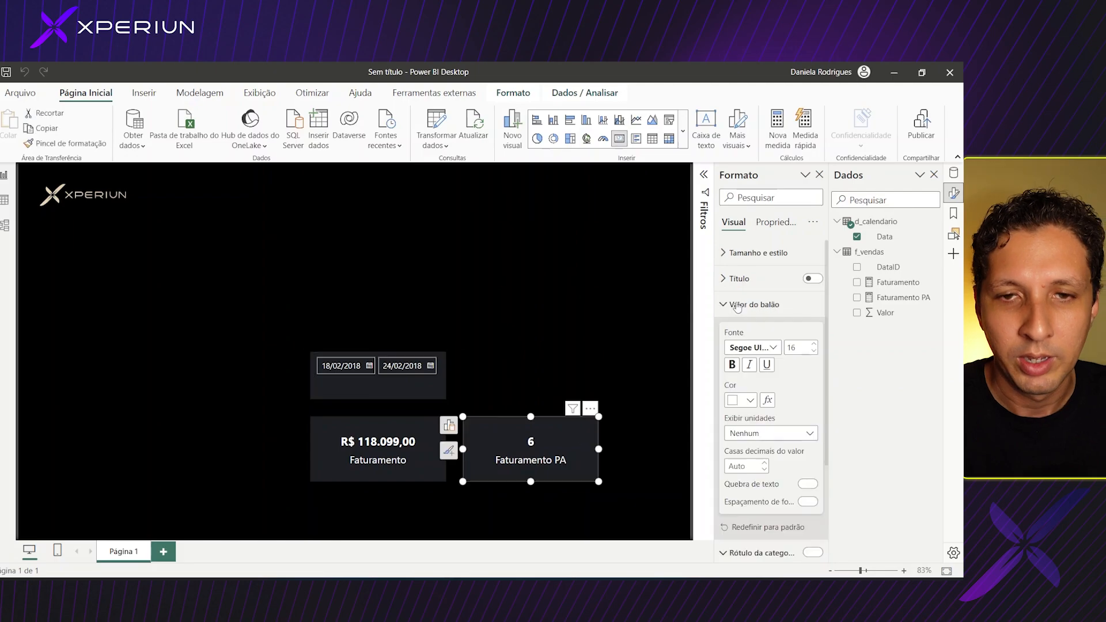
Step: Copy the whole Faturamento PA formula and paste it into a new measure in the f_vendas table
click(895, 303)
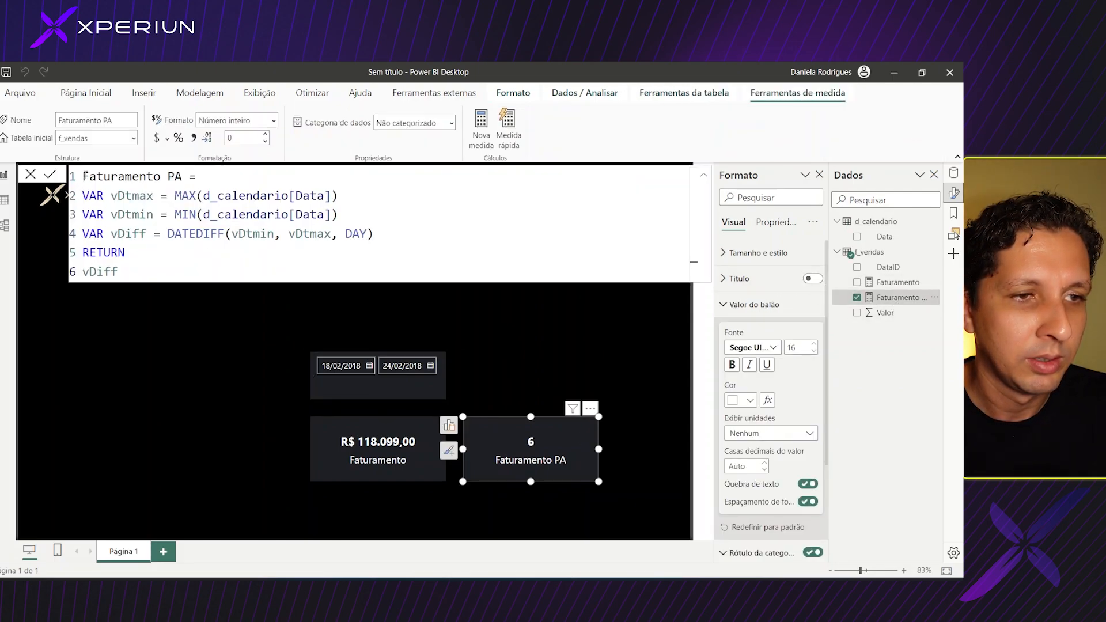
drag(85, 175, 179, 279)
key(ctrl+c)
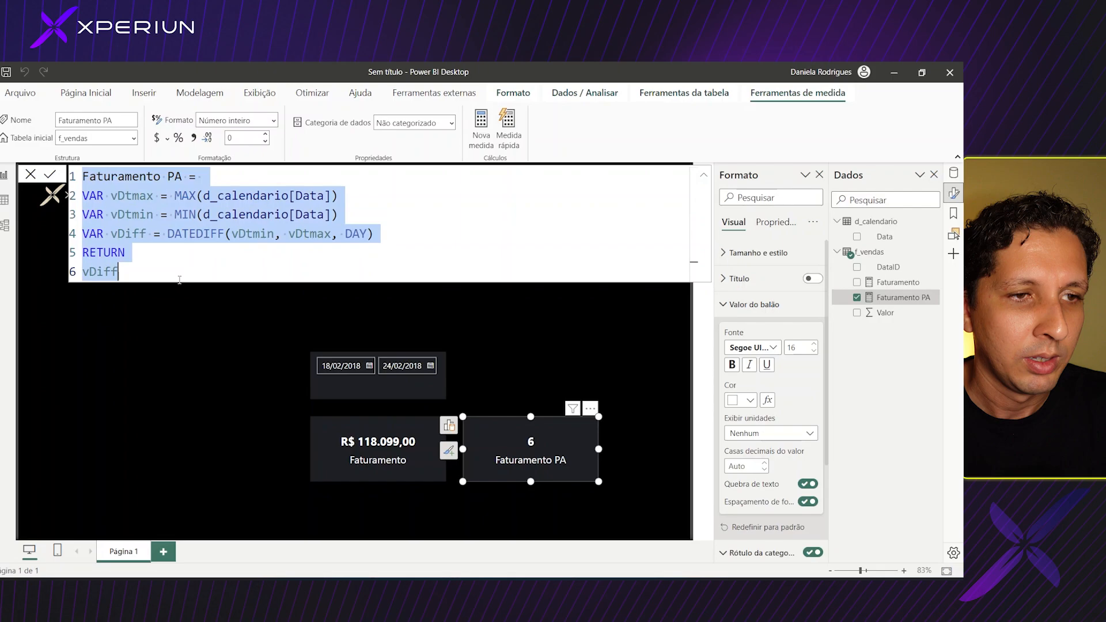
right_click(881, 255)
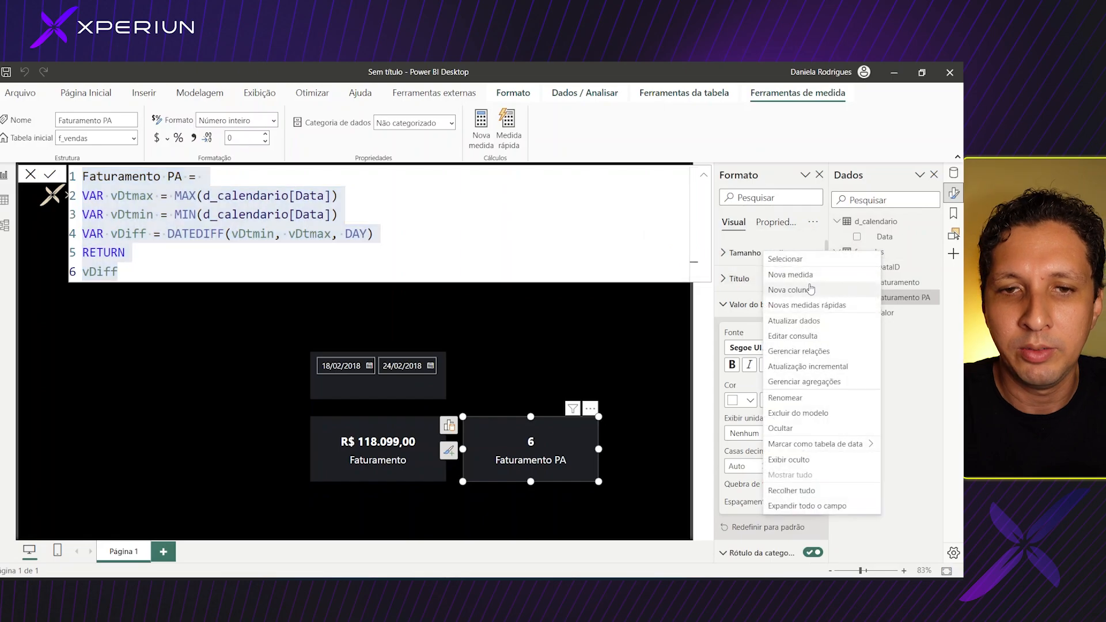
key(Escape)
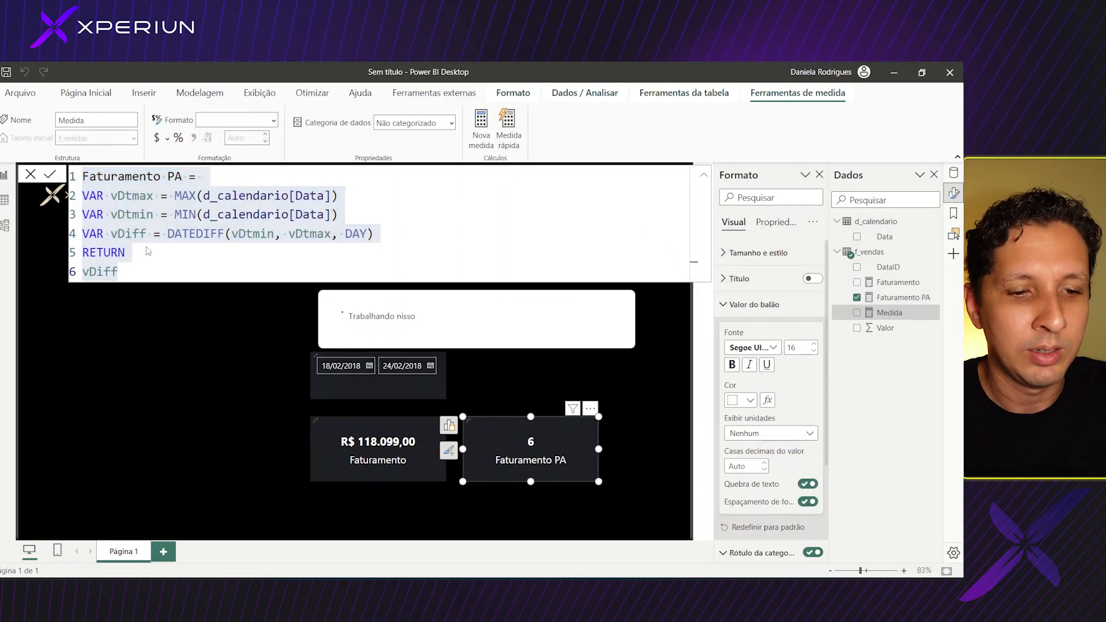
key(ctrl+v)
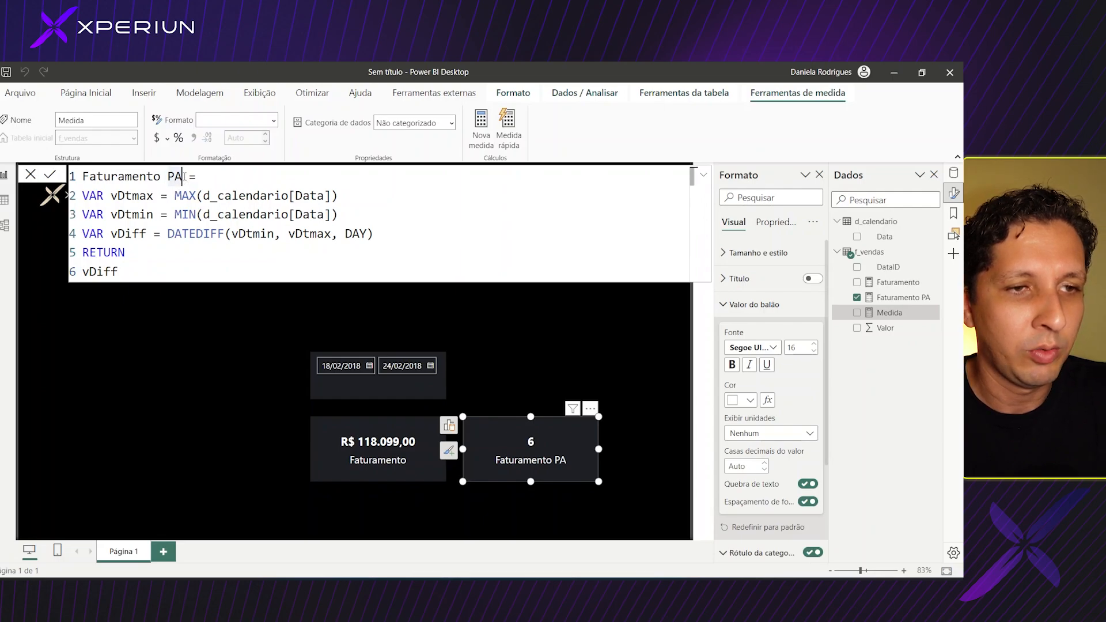
Step: Name the pasted measure Diferença, keeping the vDiff formula, and commit it
drag(183, 176, 82, 177)
text(Diferen)
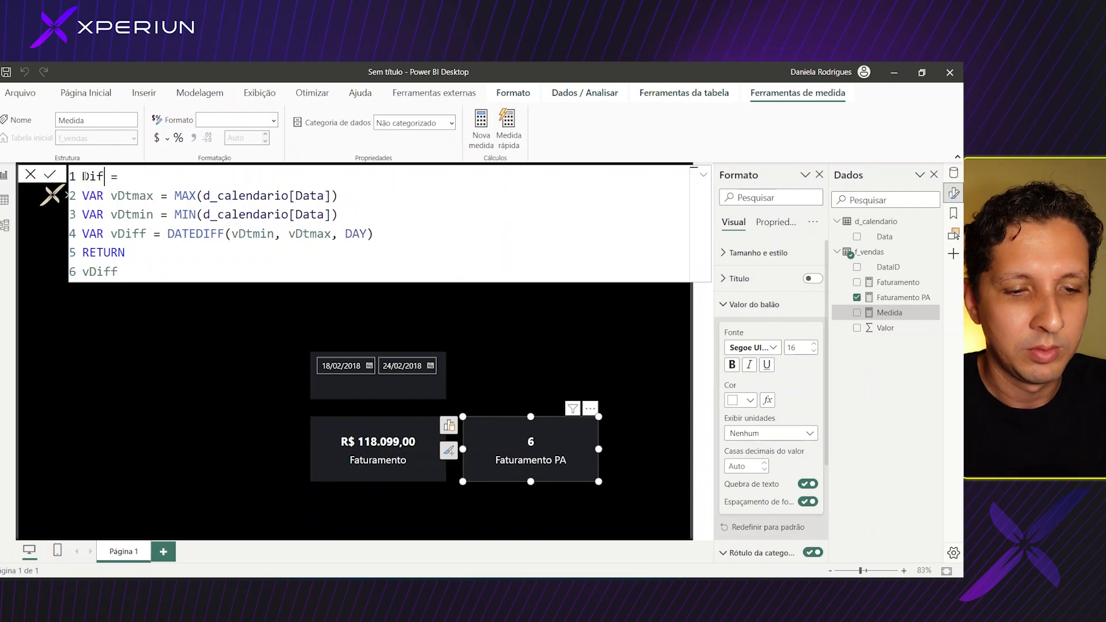
text(ça)
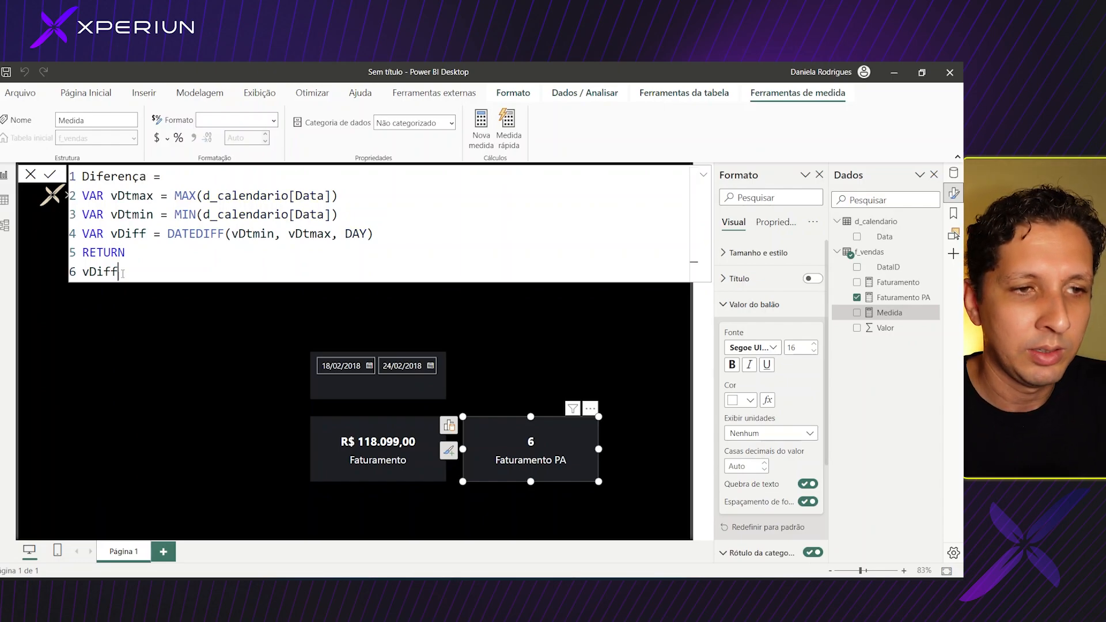
click(123, 273)
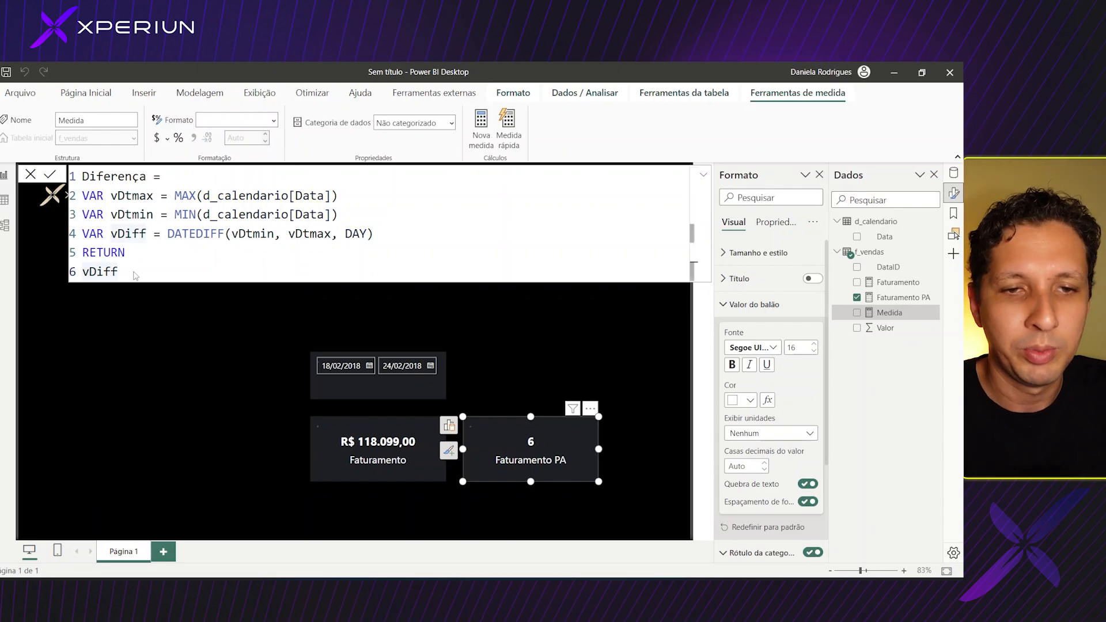
key(Return)
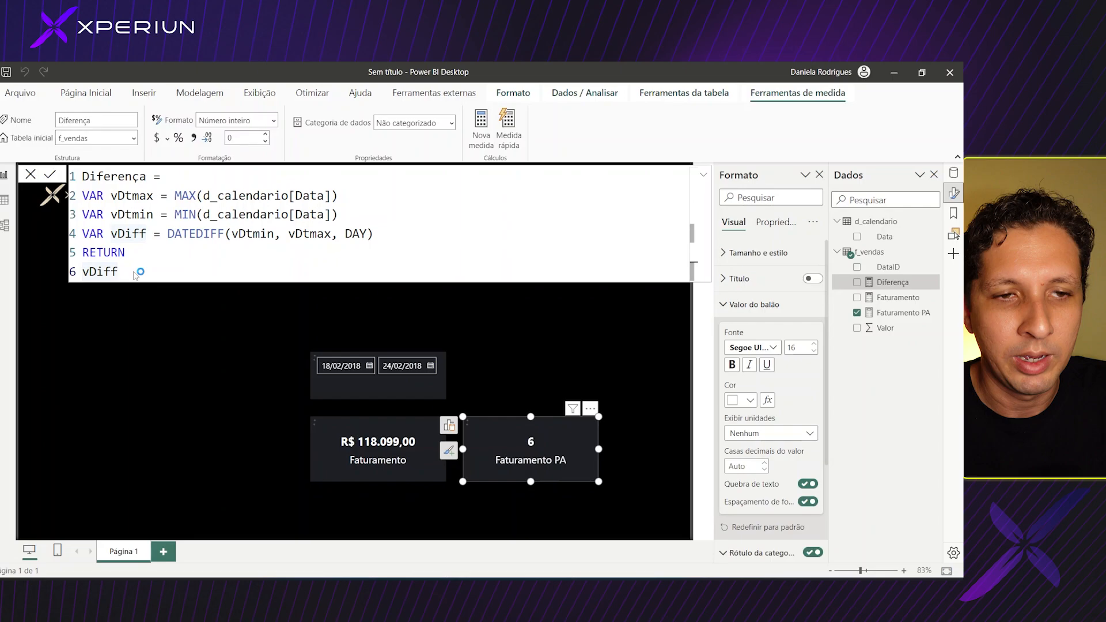
Step: Duplicate the Faturamento PA card, place the copy directly above it, and replace its field with the Diferença measure
click(548, 461)
key(ctrl+c)
key(ctrl+v)
drag(548, 460, 543, 384)
click(857, 313)
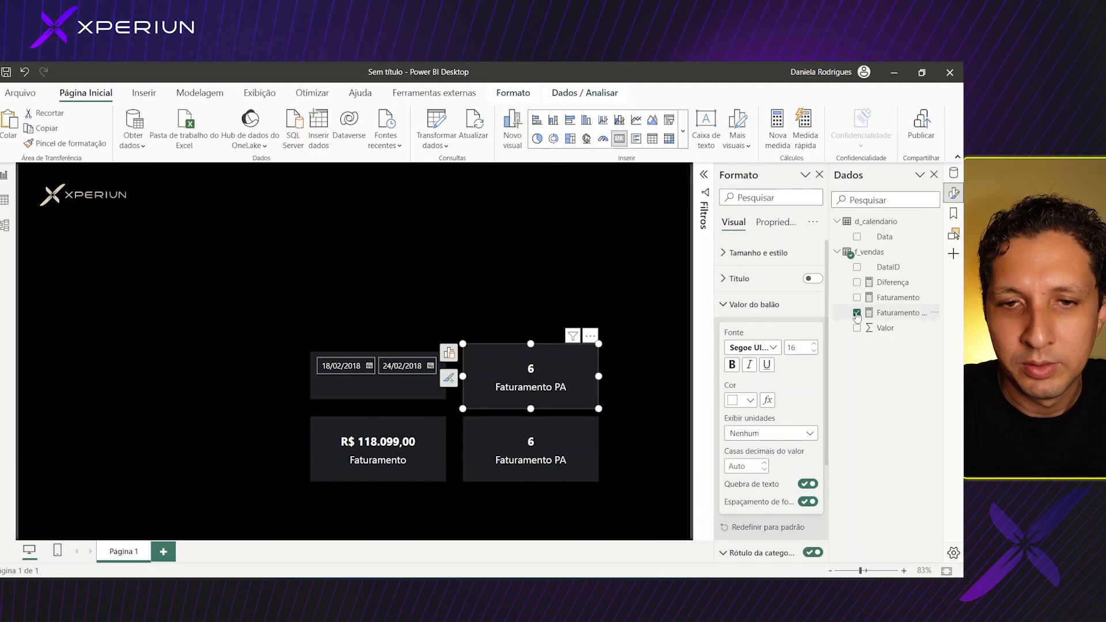
click(857, 282)
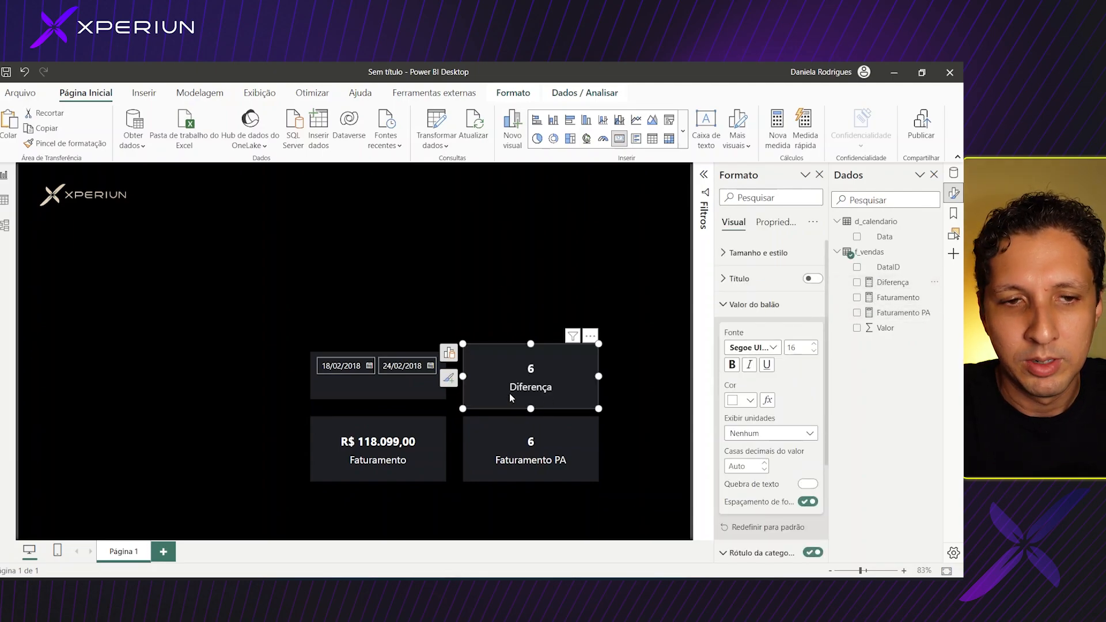
click(478, 412)
click(538, 446)
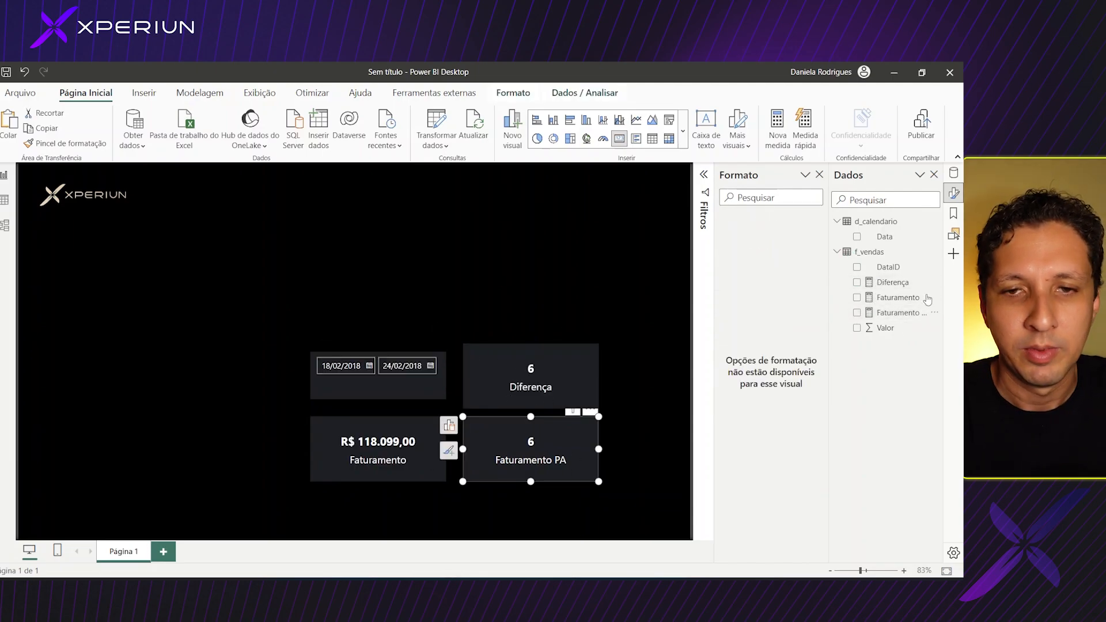
click(901, 313)
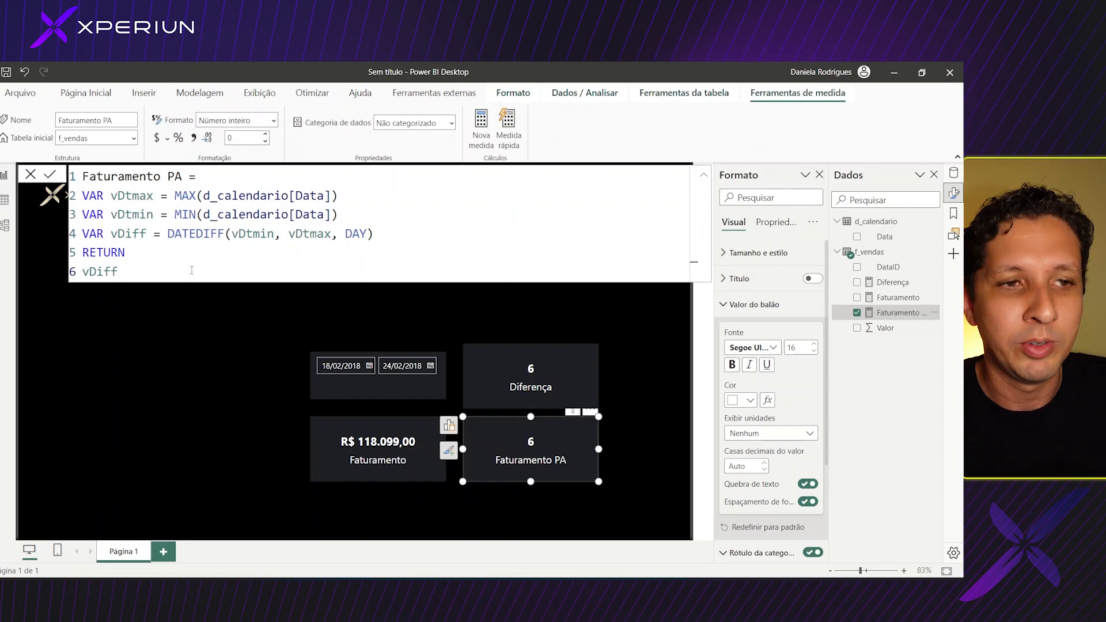
drag(118, 271, 68, 276)
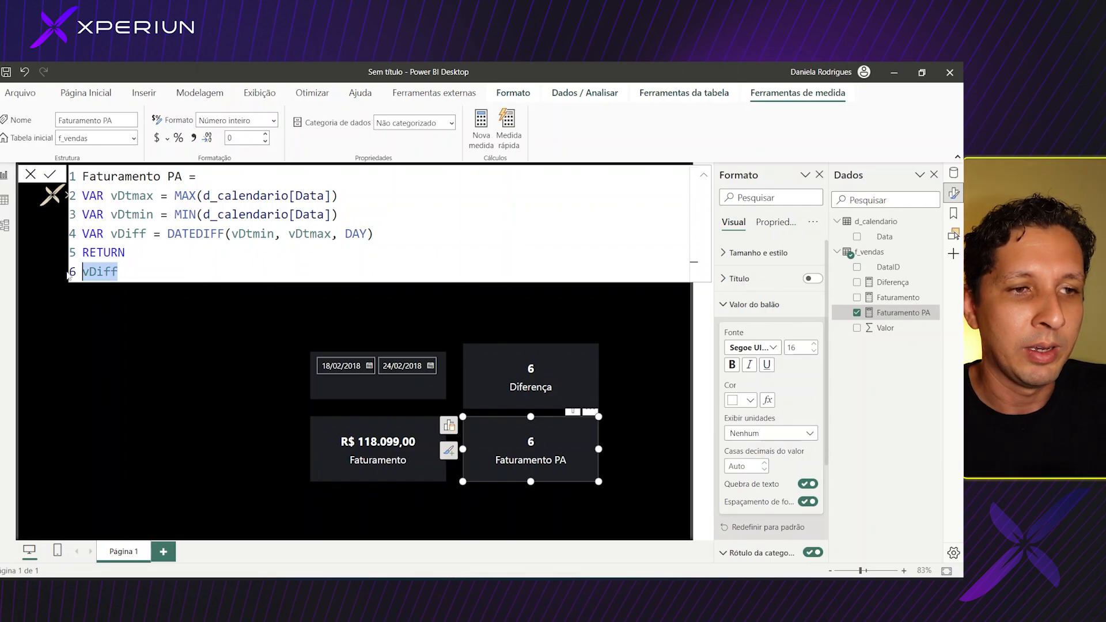
text(CALC)
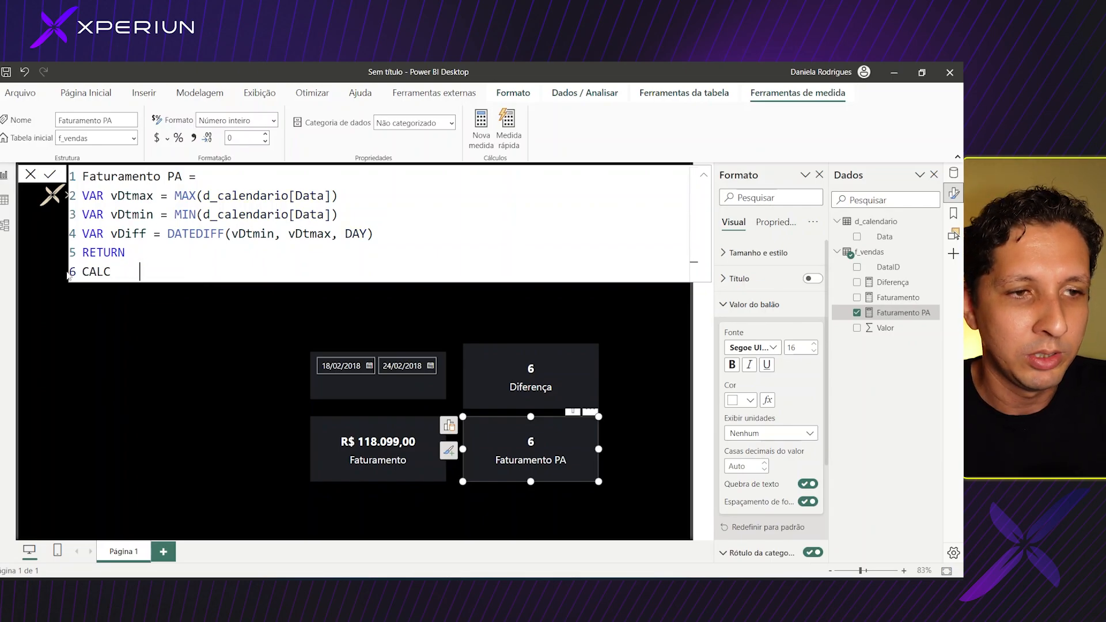
text(UL)
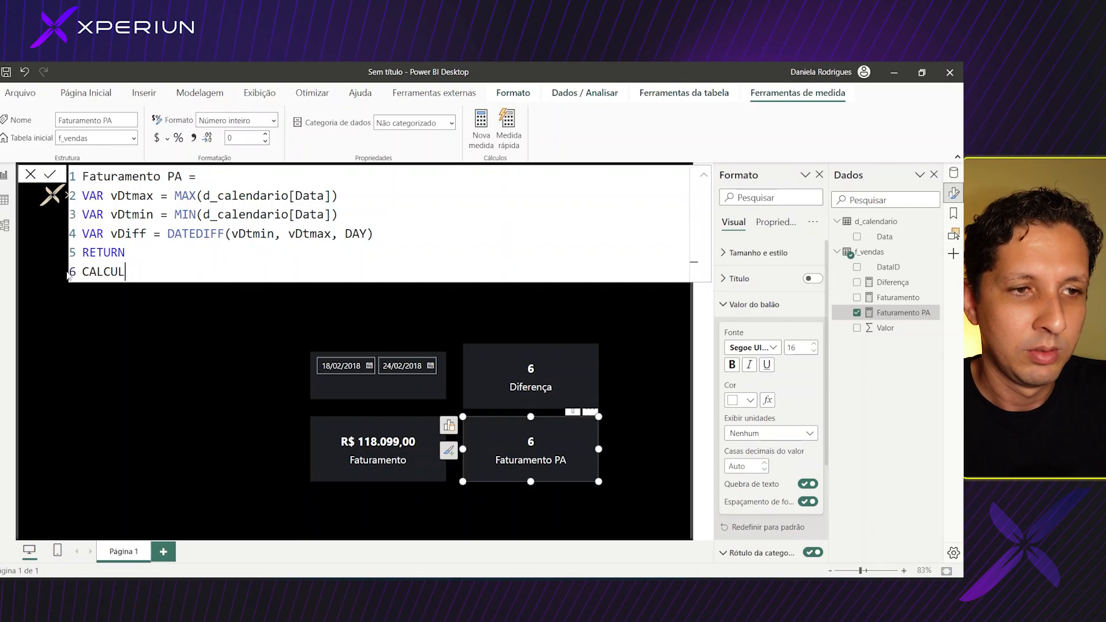
key(Escape)
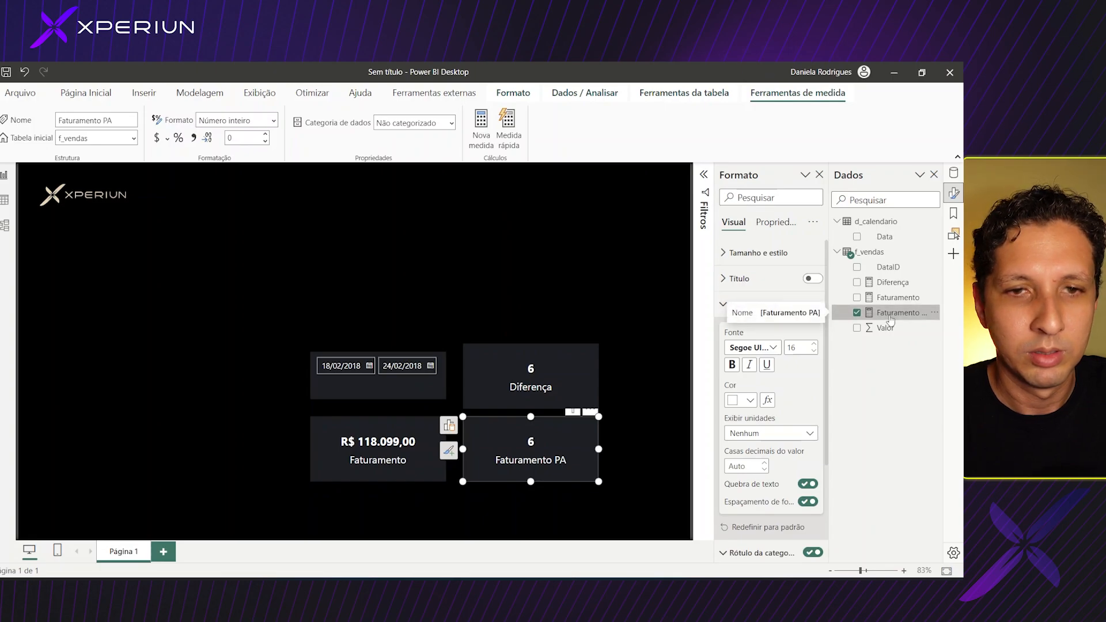
Step: Open the Faturamento PA formula and replace the vDiff output after RETURN with a CALCULATE function
click(897, 297)
click(897, 312)
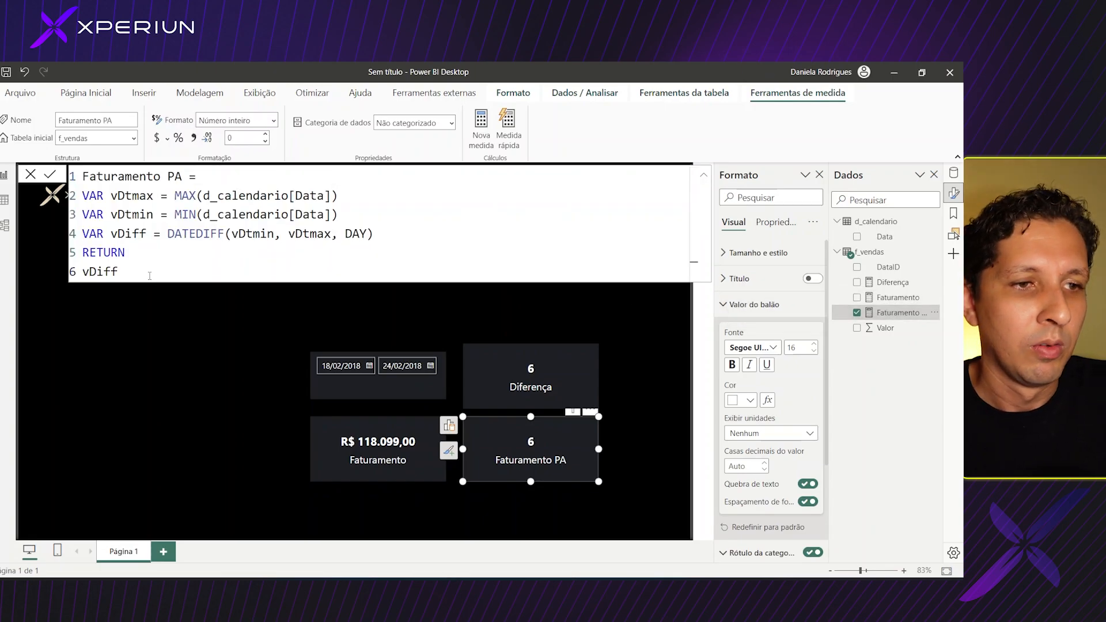
key(BackSpace)
key(BackSpace)
key(BackSpace)
key(BackSpace)
key(BackSpace)
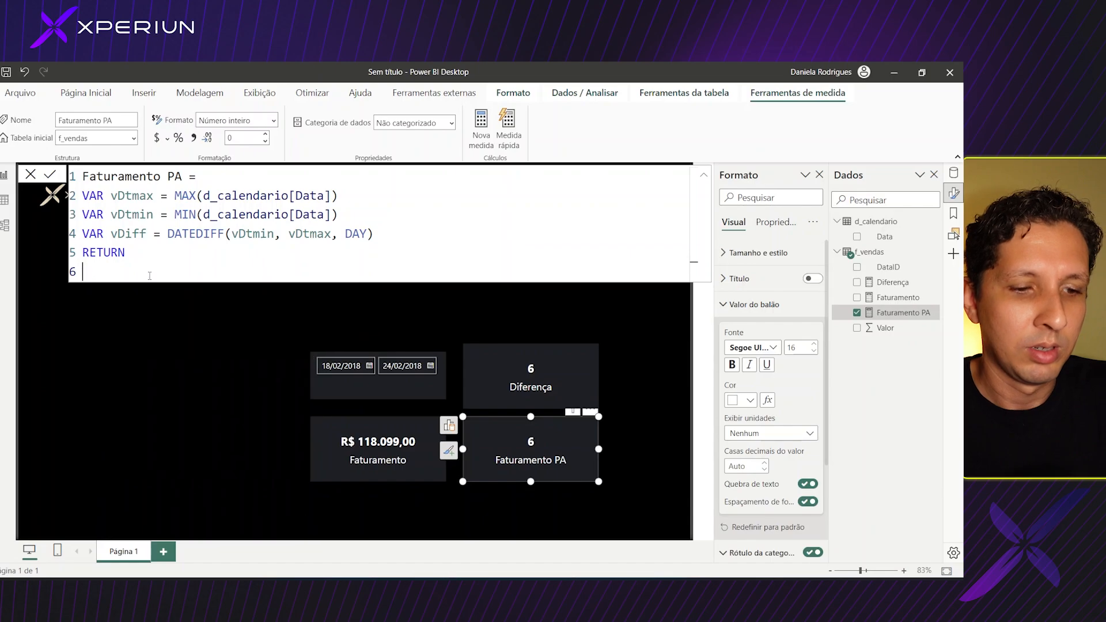
text(C)
key(Tab)
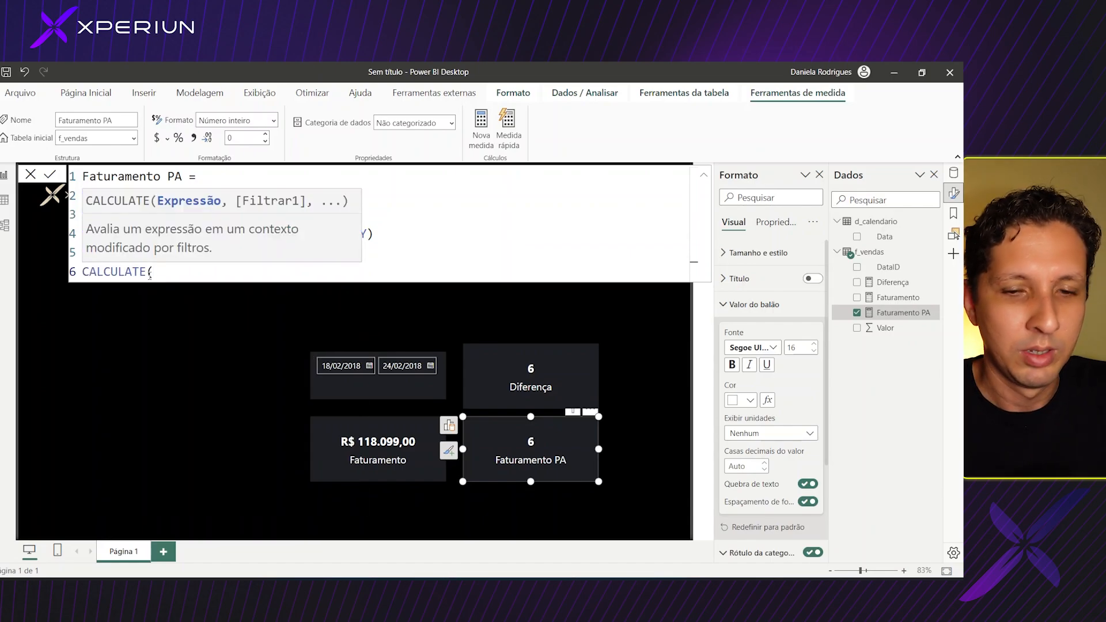
Step: Enter [Faturamento] on its own line as the CALCULATE expression and start a new line for the filter
key(shift+Return)
text([Faturamento])
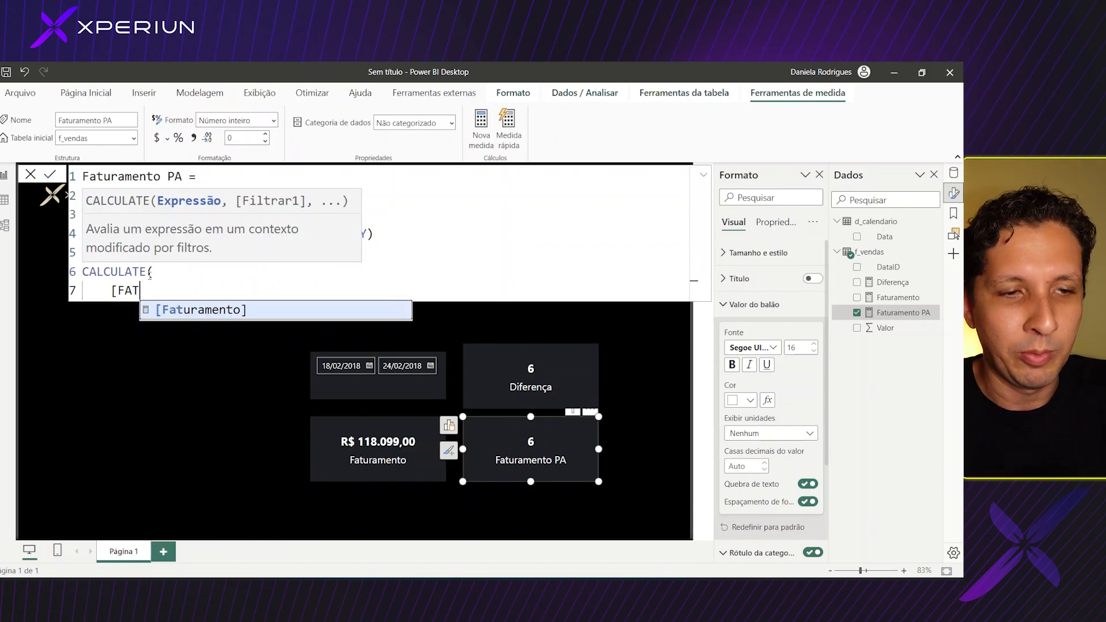
text(,)
key(shift+Return)
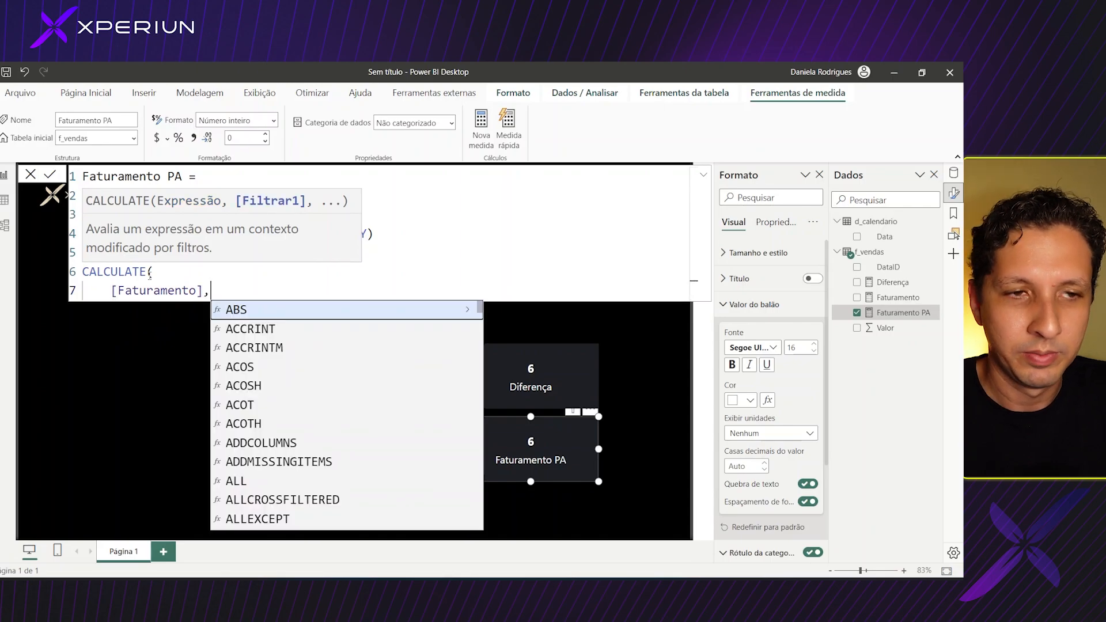
Step: Add a DATEADD function as the CALCULATE filter, with d_calendario[Data] as its dates argument
text(DATEADD()
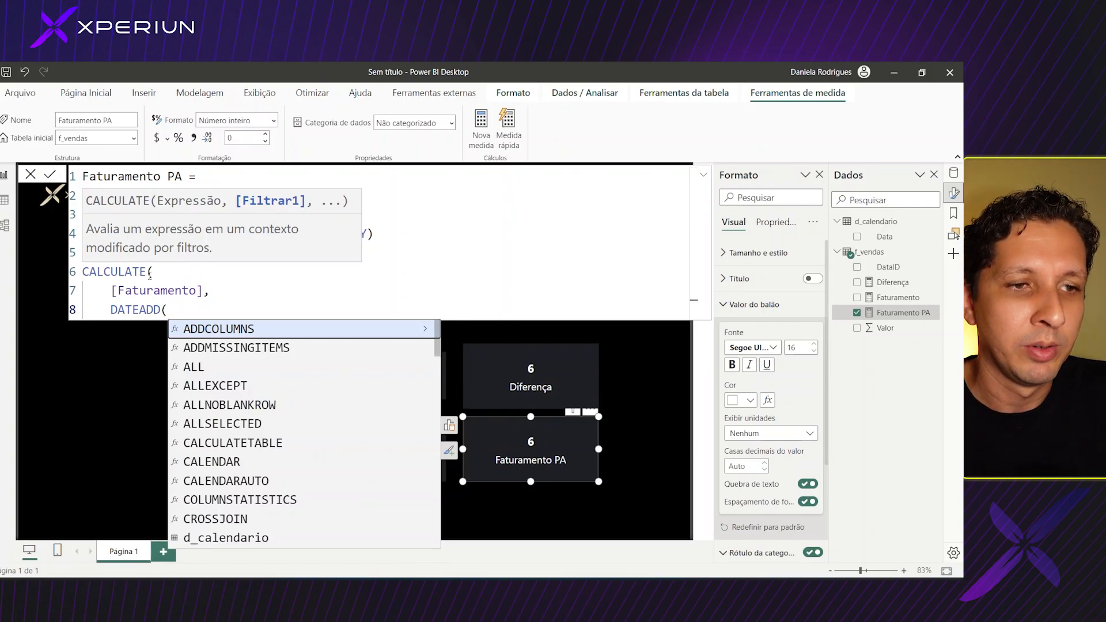
text(D)
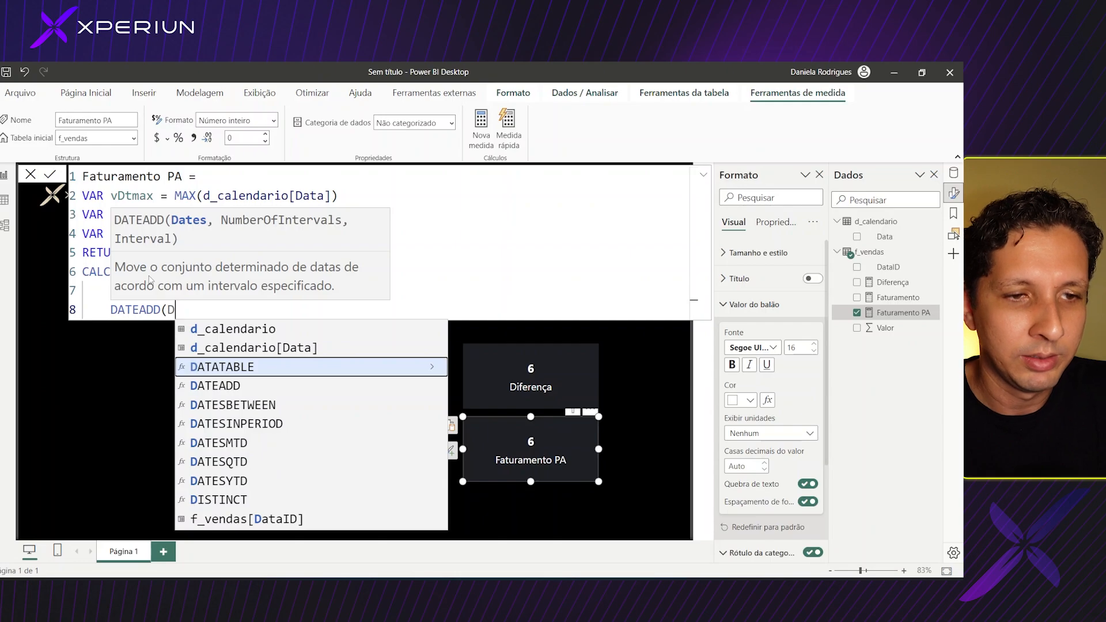
click(229, 348)
text(,)
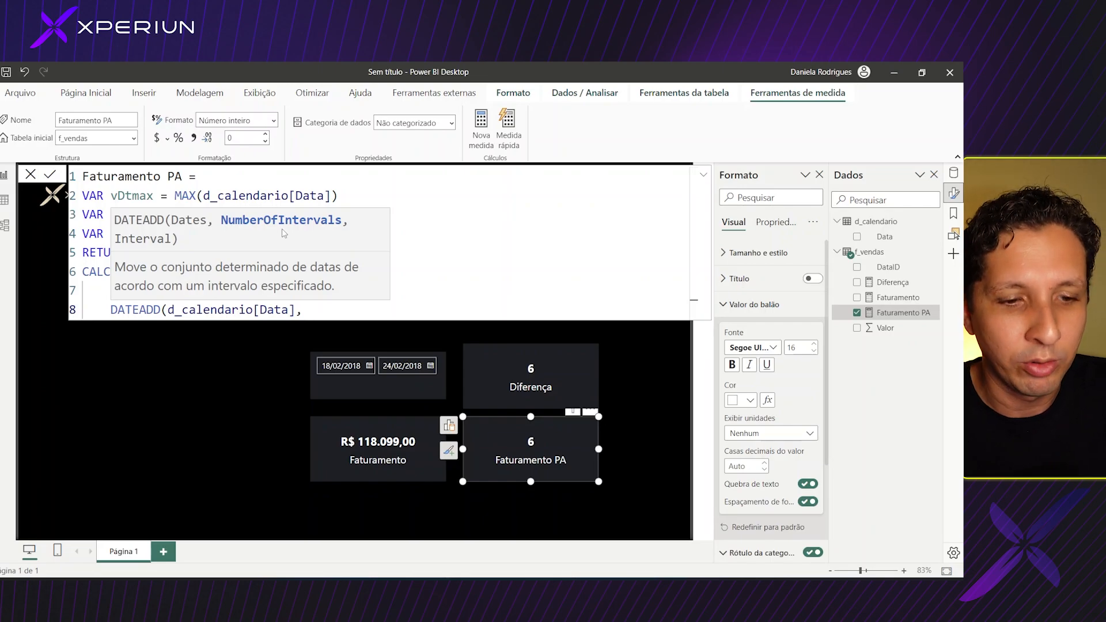
Step: Enter negative vDiff (- vDiff) as the number of intervals in DATEADD
text(vDiff)
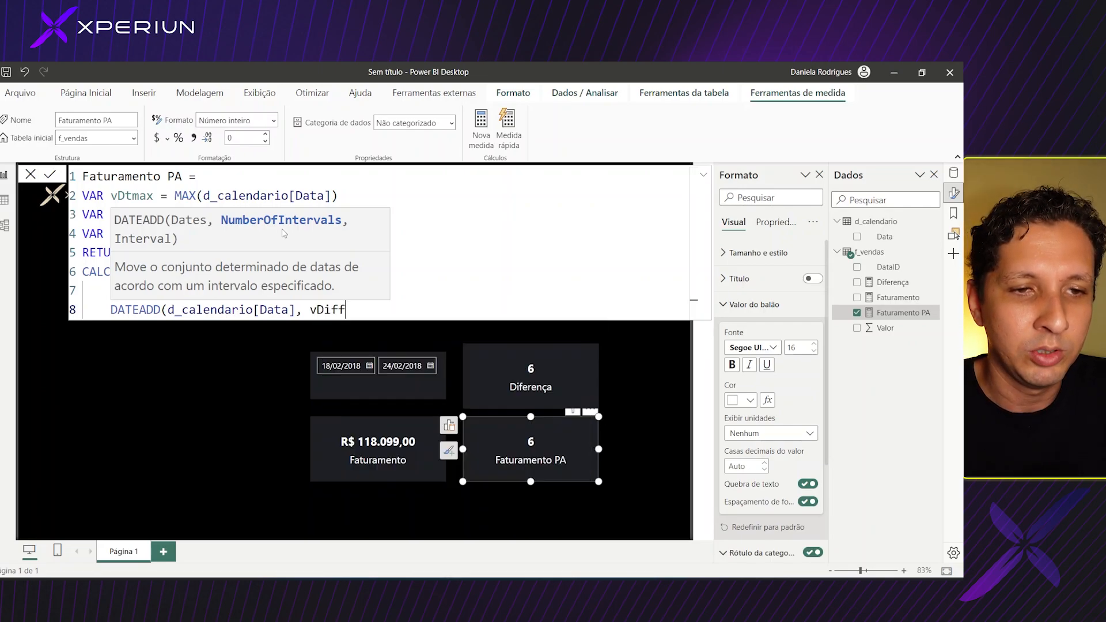
key(Left)
key(Left)
key(Left)
key(Left)
key(Left)
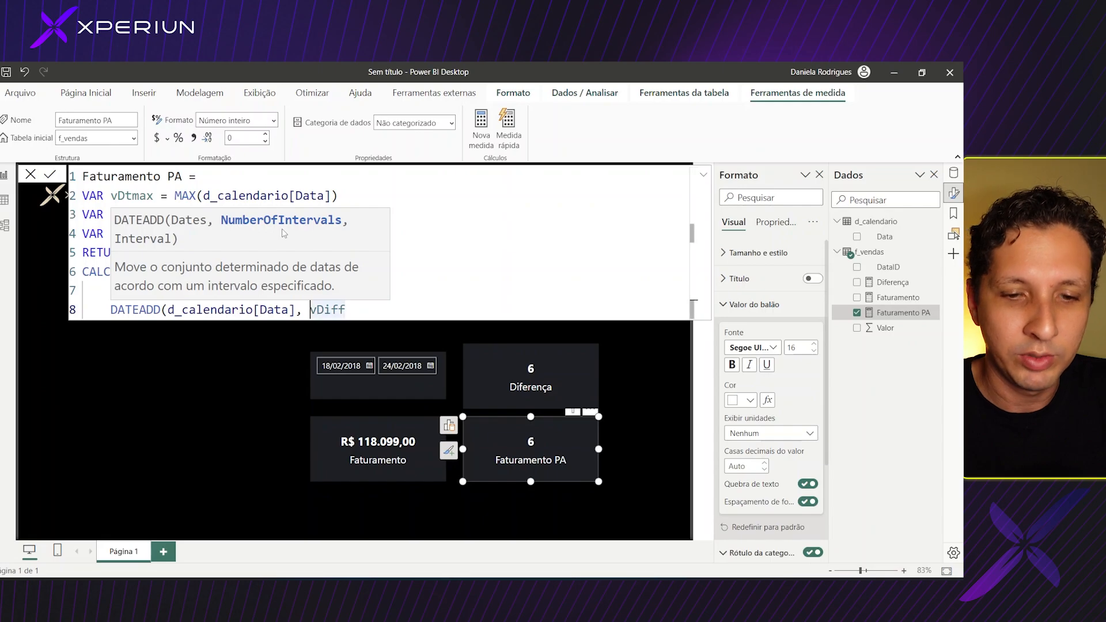
text(-)
key(Right)
key(Right)
key(Right)
key(Right)
key(Right)
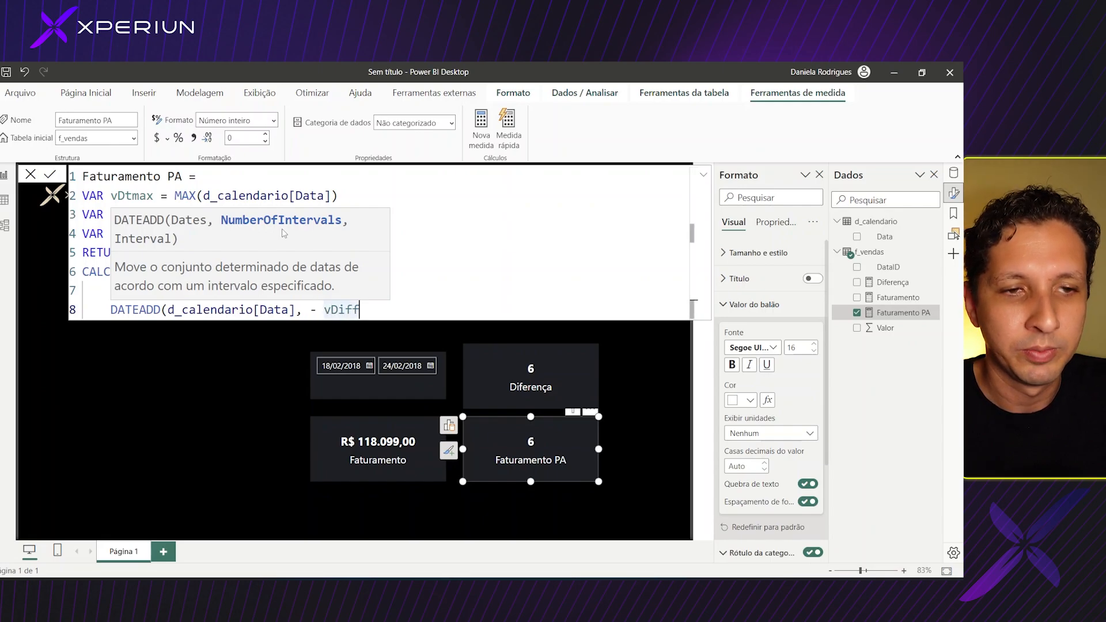
Step: Set the DATEADD interval to DAY, close both functions with CALCULATE's parenthesis on its own line, and commit the measure
text(,)
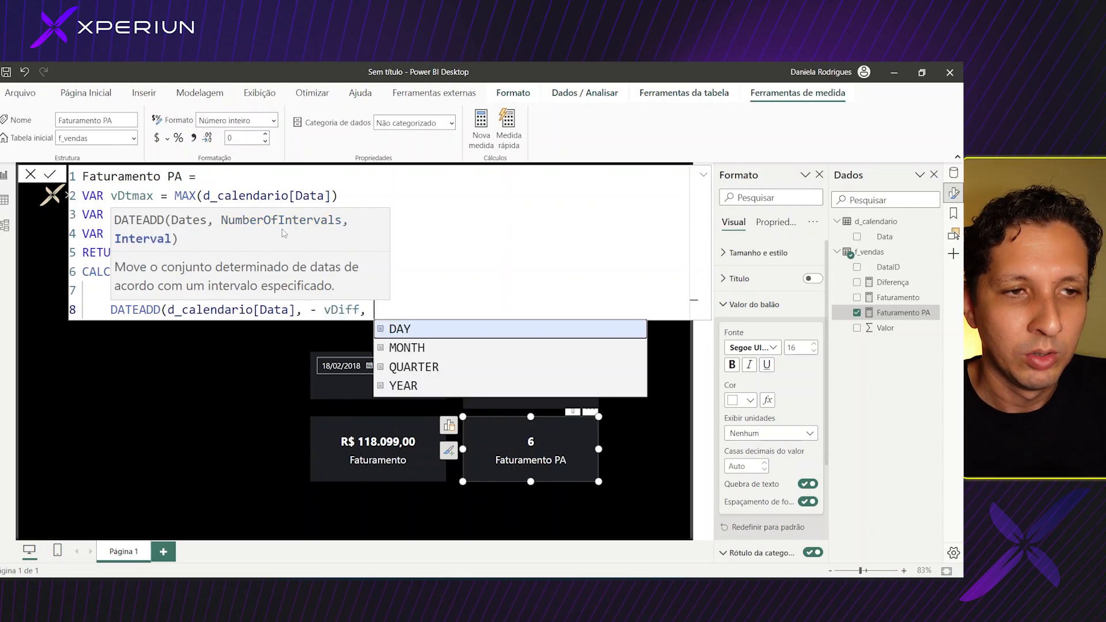
key(Tab)
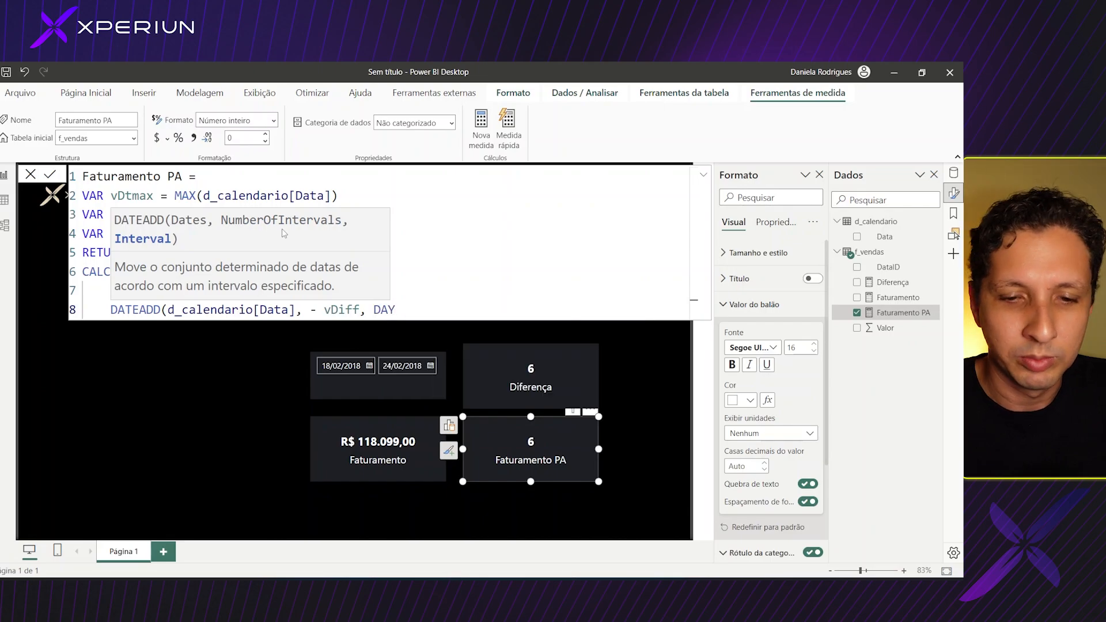
text())
key(Return)
key(BackSpace)
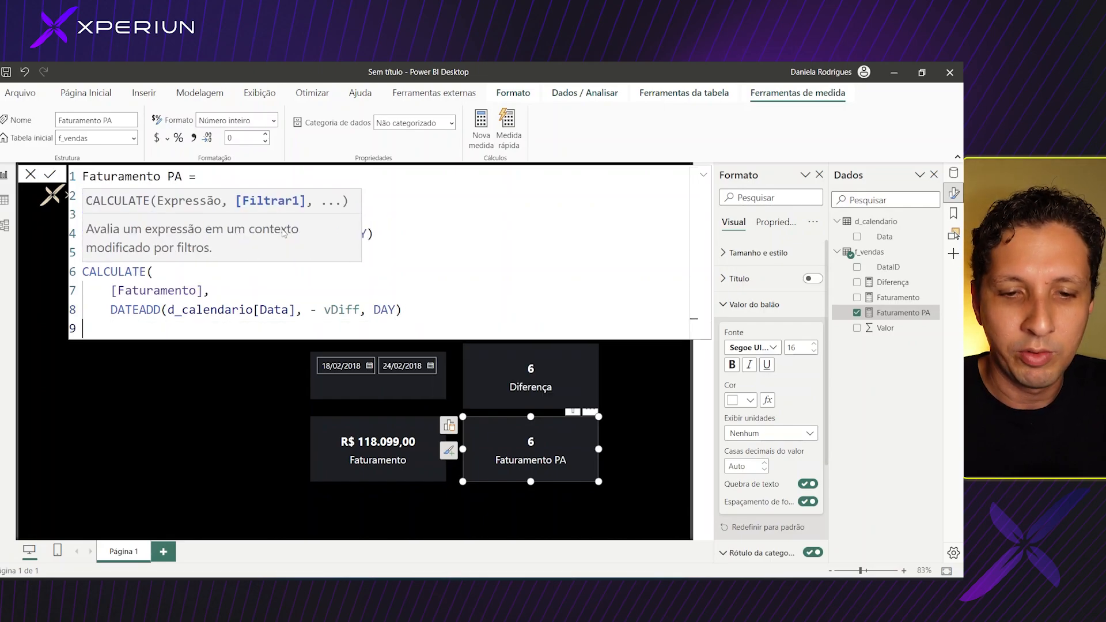
text())
key(Return)
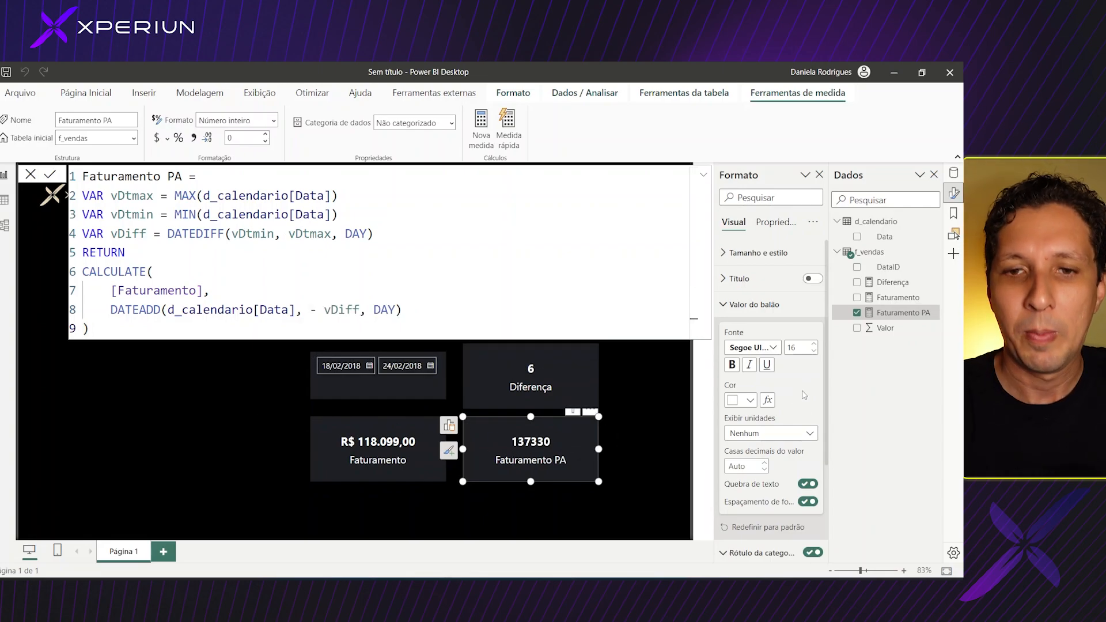
Step: Format the Faturamento PA measure as R$ Português (Brasil) currency and close its formula
click(167, 138)
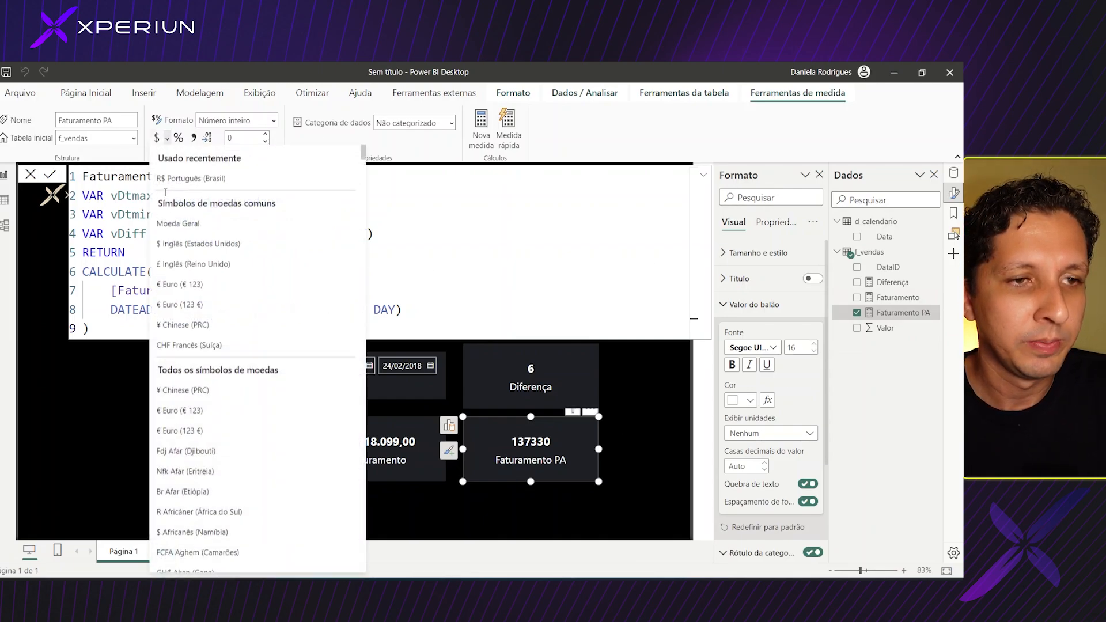
click(171, 182)
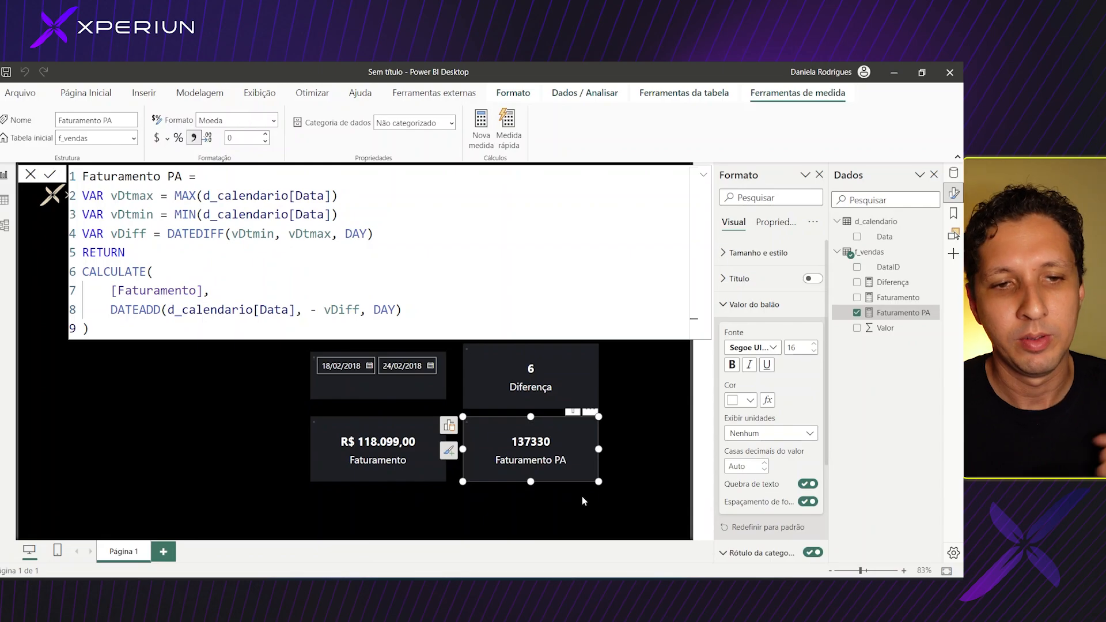
click(509, 511)
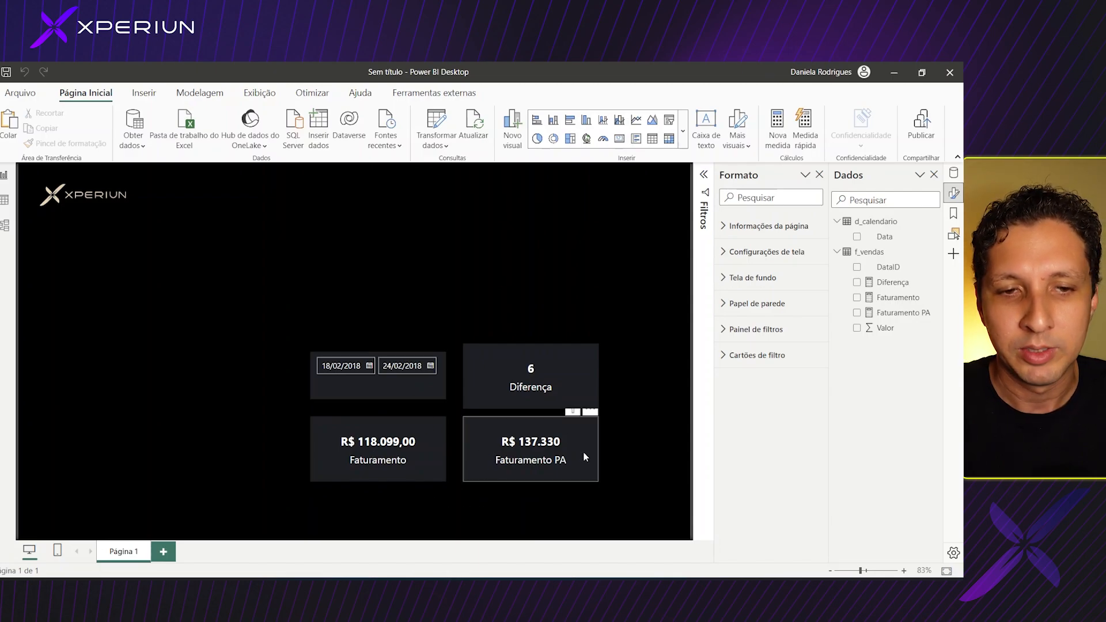
Step: Set the date slicer range from 11/02/2018 to 17/02/2018
click(367, 372)
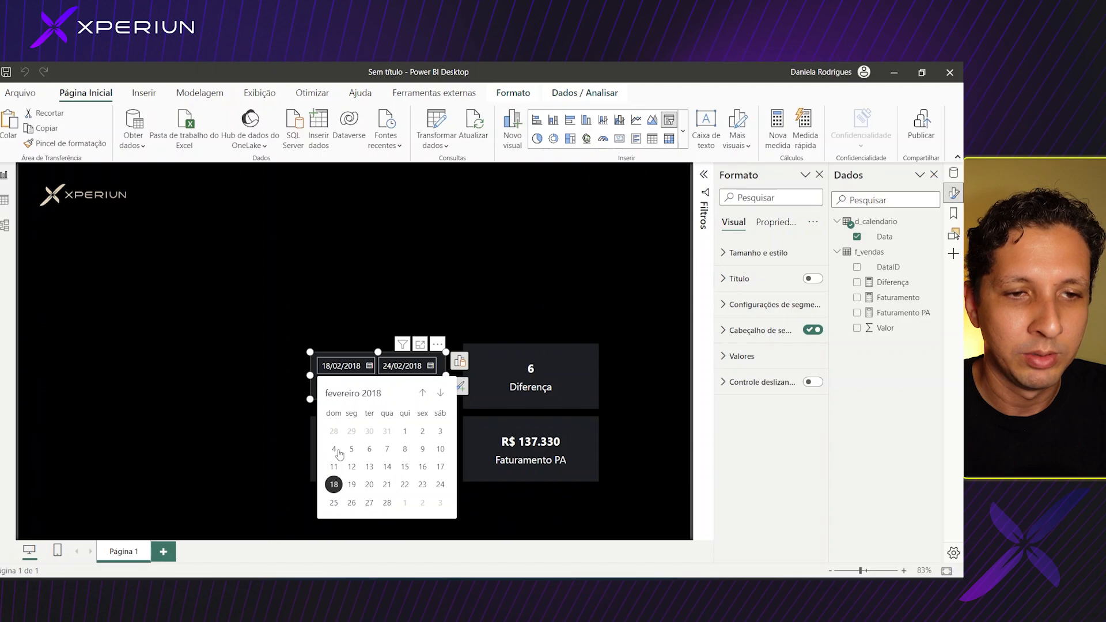
click(334, 466)
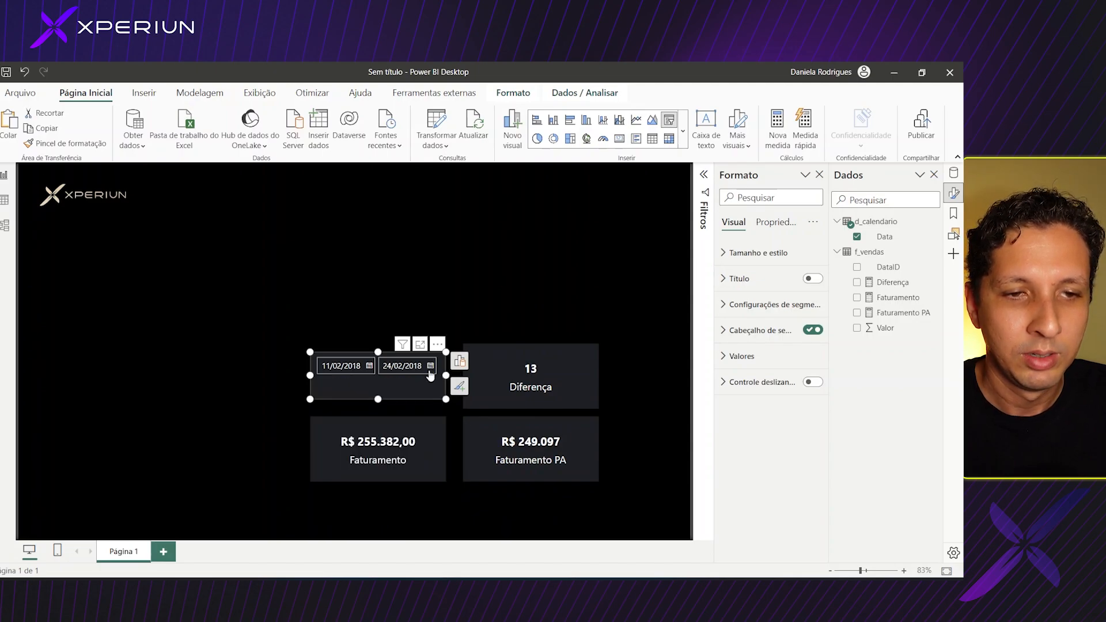
click(431, 367)
click(500, 472)
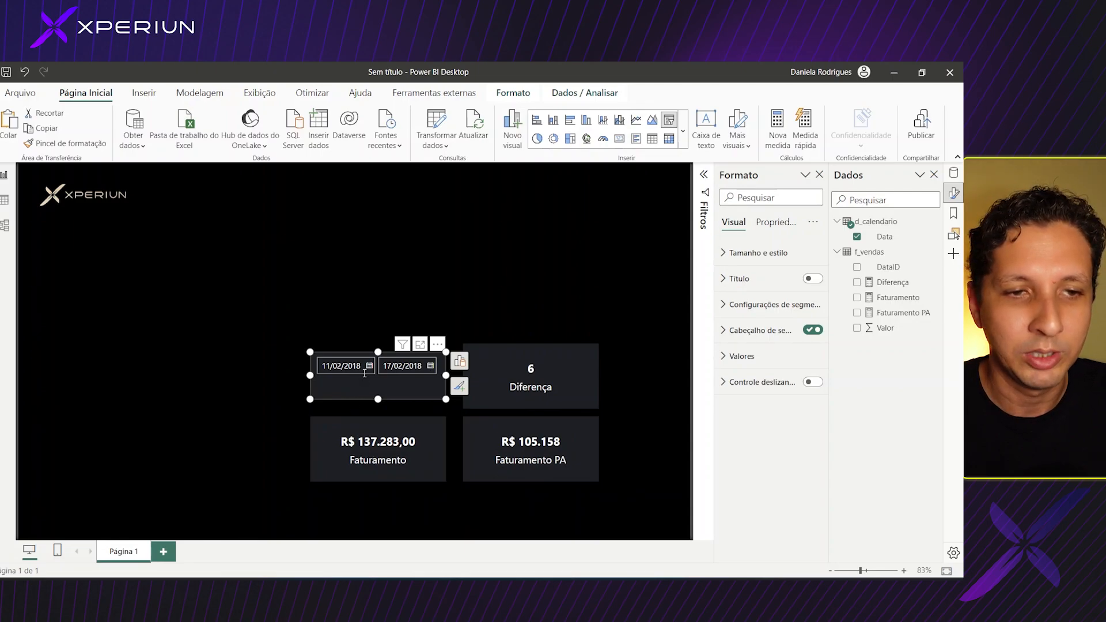
Step: Set the date slicer range from 18/02/2018 to 24/02/2018 to compare Faturamento PA with the preceding week's revenue
click(430, 366)
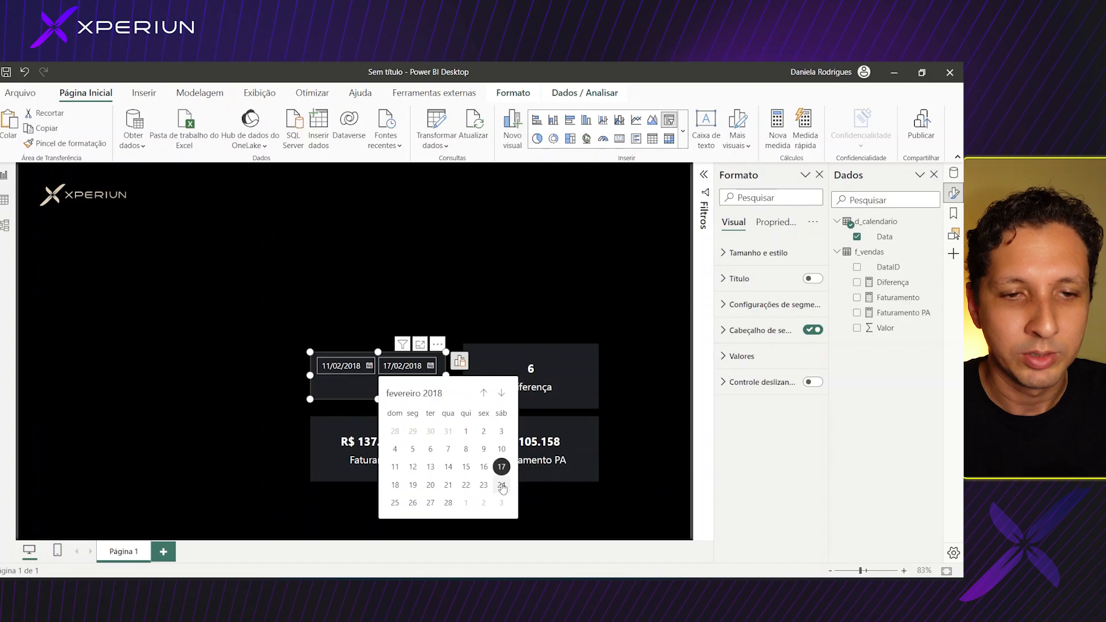
click(499, 485)
click(369, 367)
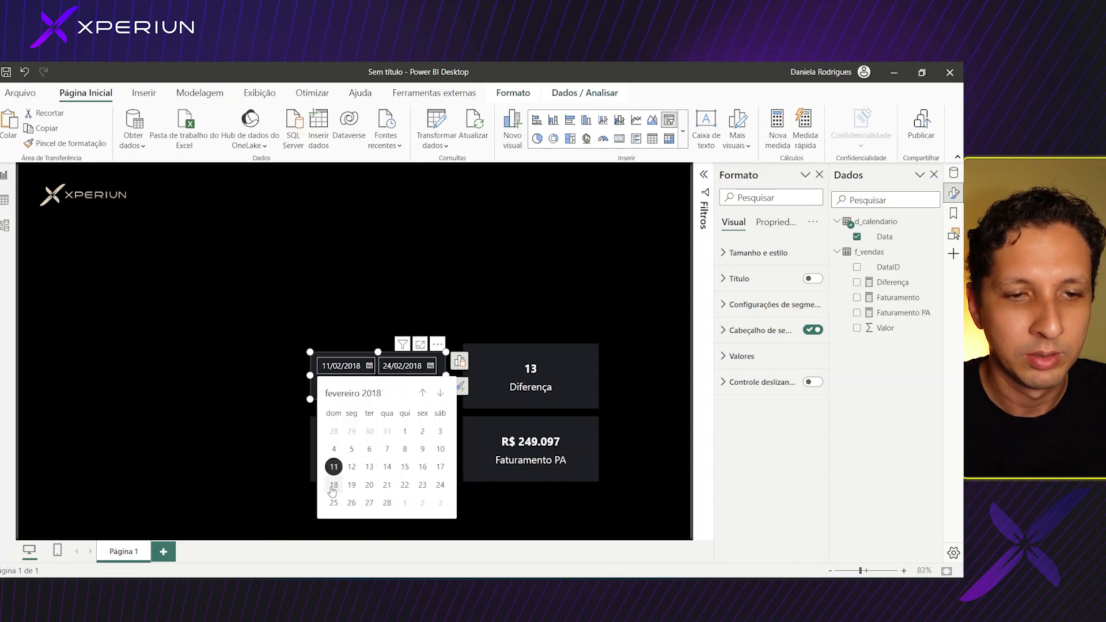
click(334, 485)
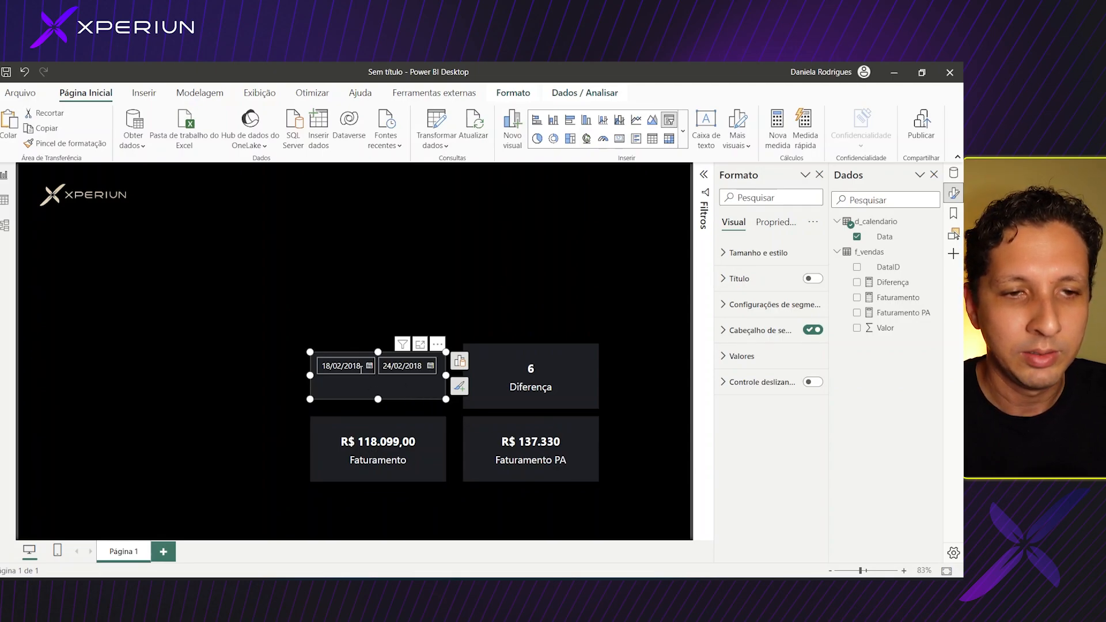
Step: Return the date slicer range to 11/02/2018 through 17/02/2018 and deselect the slicer
click(362, 366)
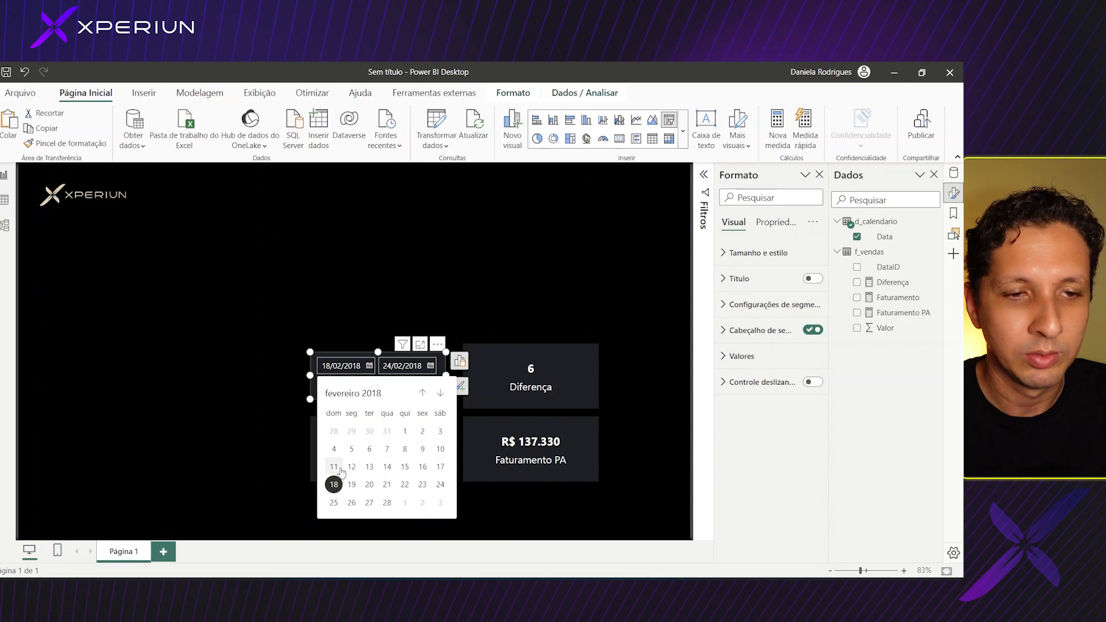
click(340, 471)
click(428, 368)
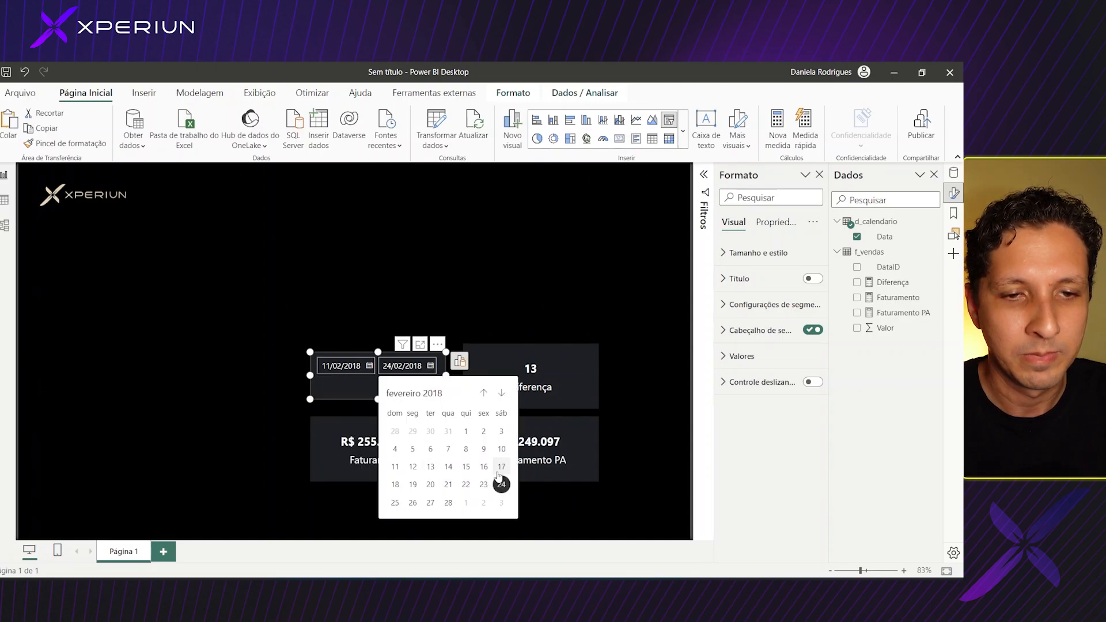
click(500, 471)
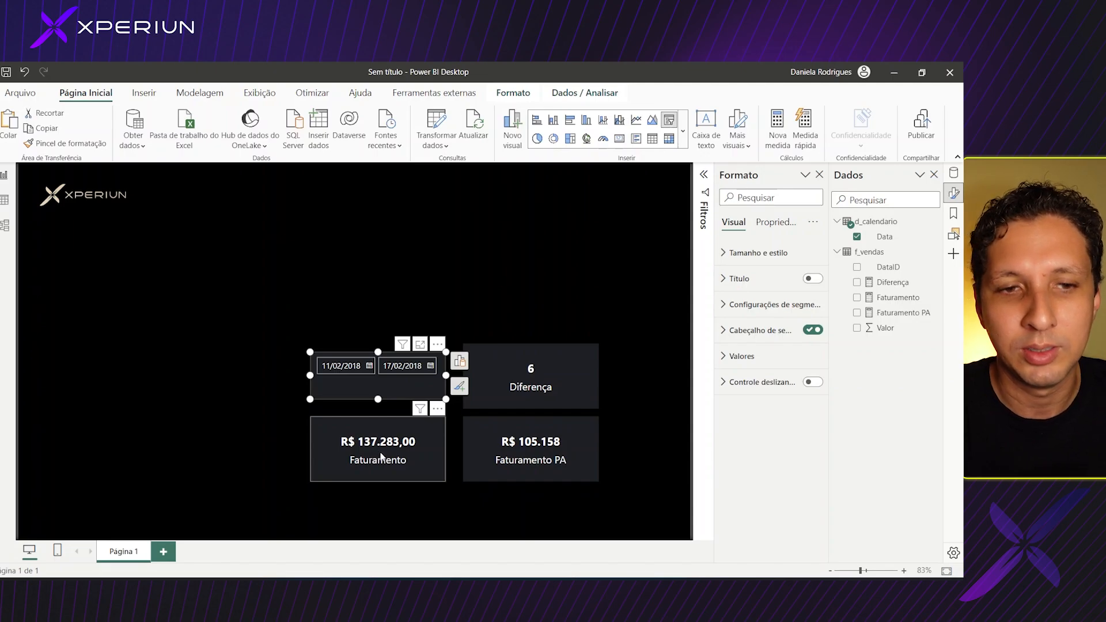
click(277, 470)
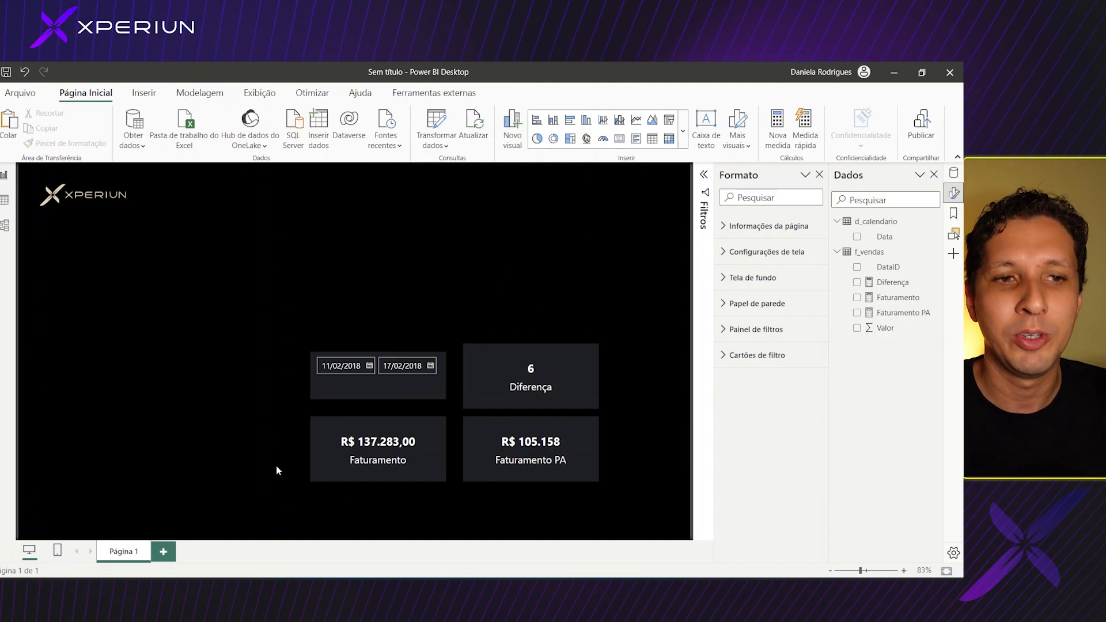
Step: Move the date slicer one week forward, ending on 24/02/2018 and starting on 18/02/2018
click(369, 367)
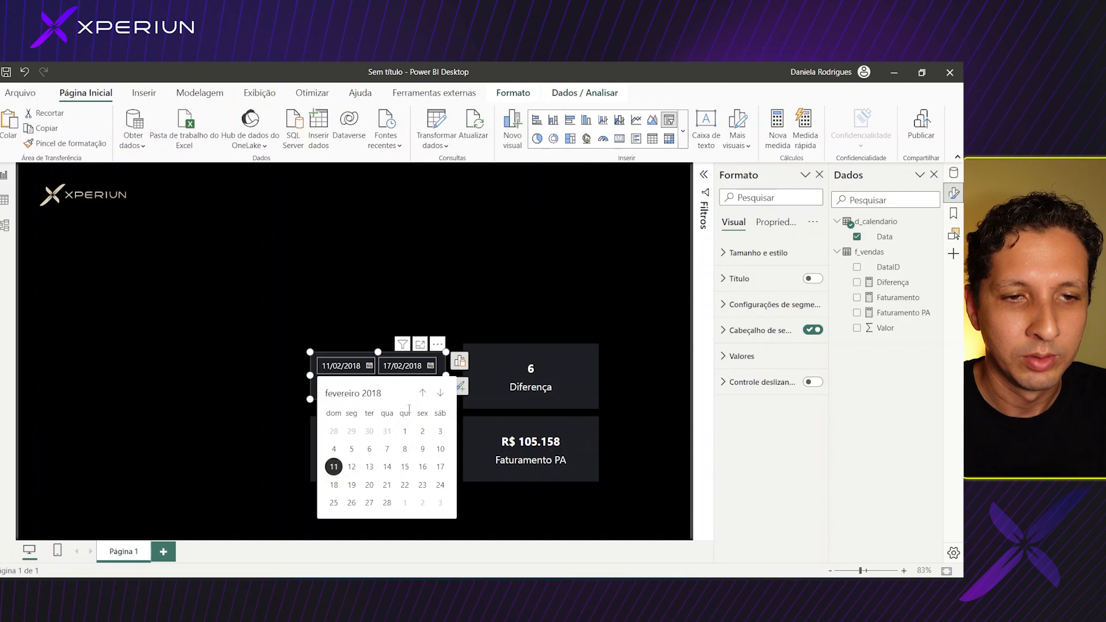
click(430, 366)
click(501, 486)
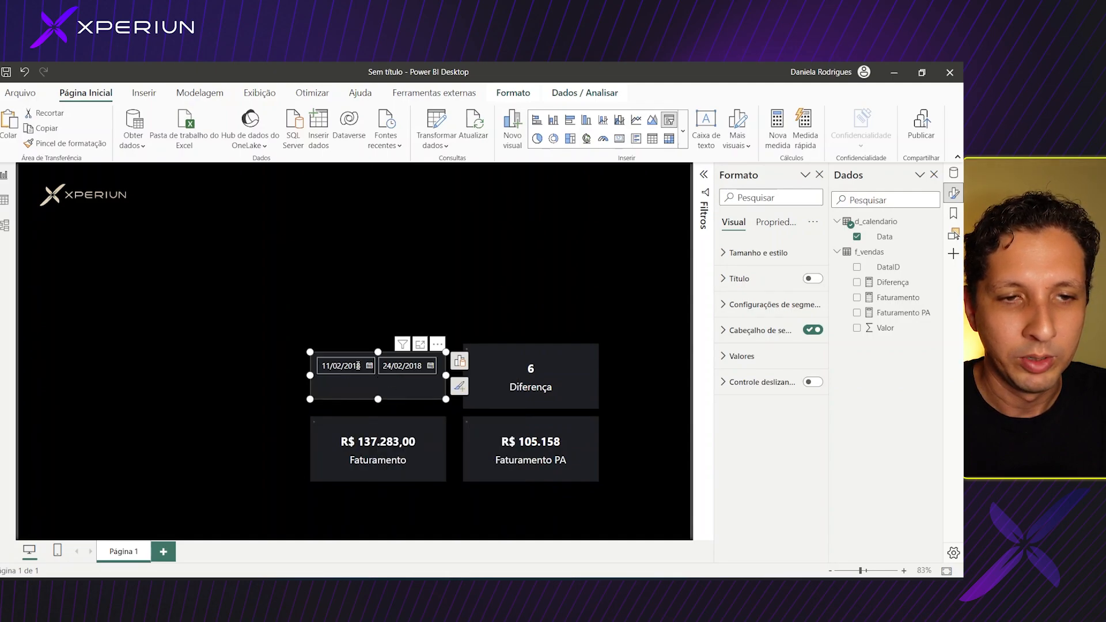
click(369, 367)
click(334, 485)
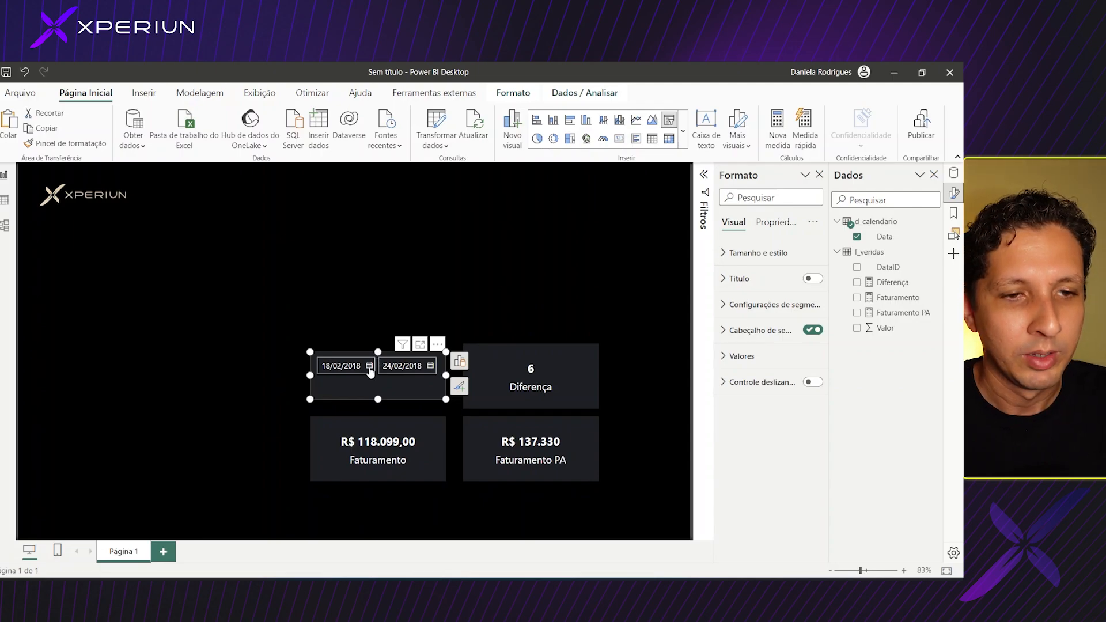
Step: Open the slicer's start-date calendar and examine the 11 to 17 February week against the Faturamento PA and Diferença cards
click(369, 366)
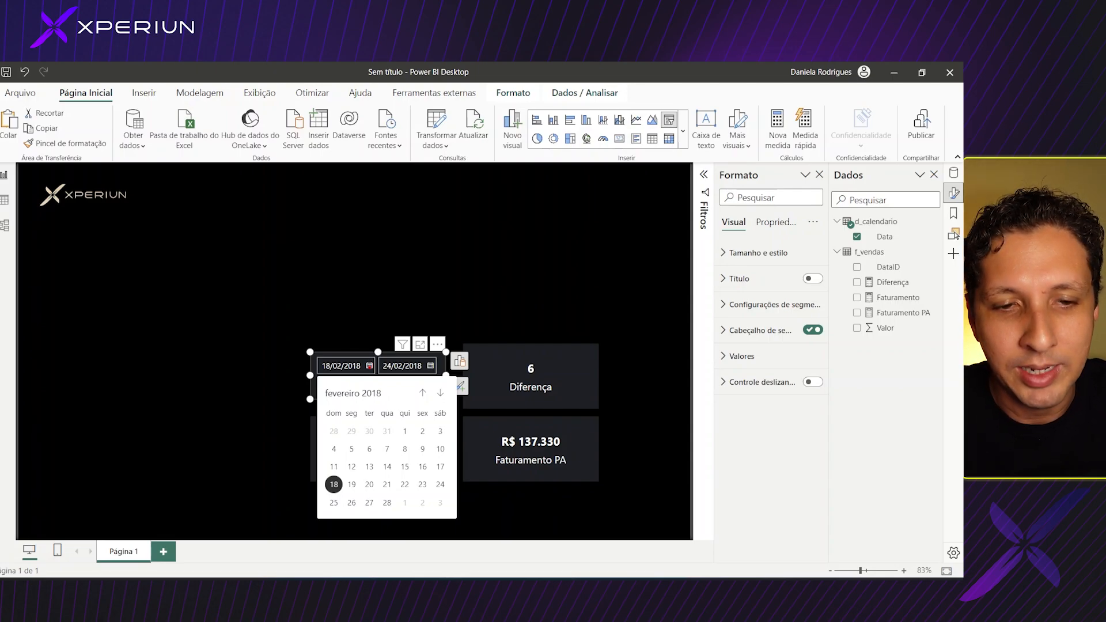
mouse_move(599, 490)
mouse_down()
mouse_move(473, 499)
mouse_move(496, 478)
mouse_up()
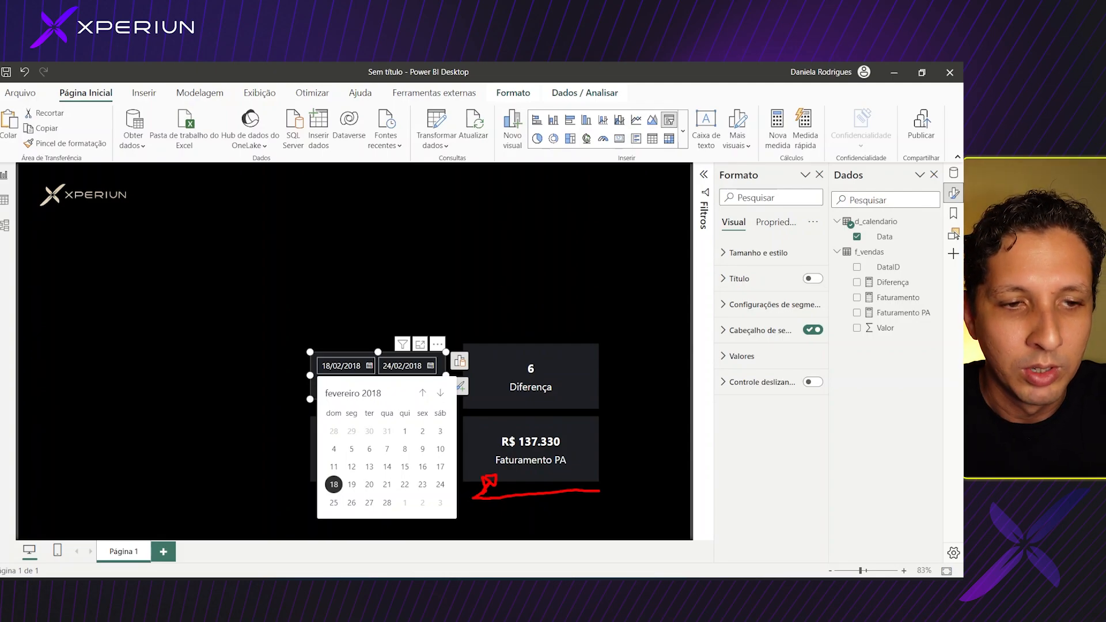
mouse_move(325, 474)
mouse_down()
mouse_move(348, 459)
mouse_move(451, 464)
mouse_move(413, 477)
mouse_move(327, 475)
mouse_up()
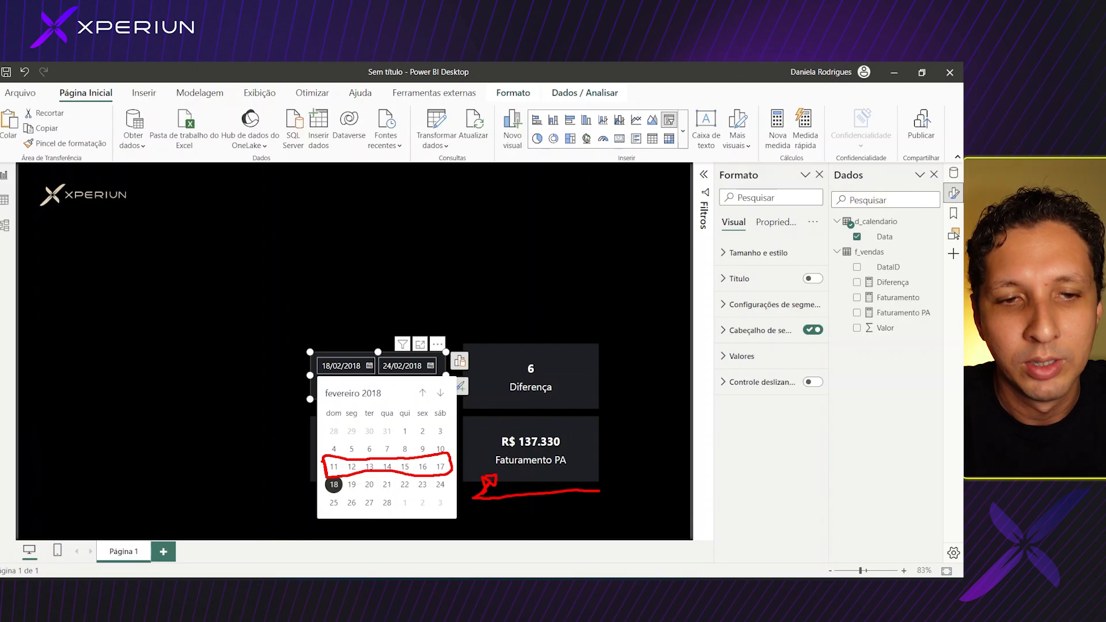
drag(522, 360, 542, 374)
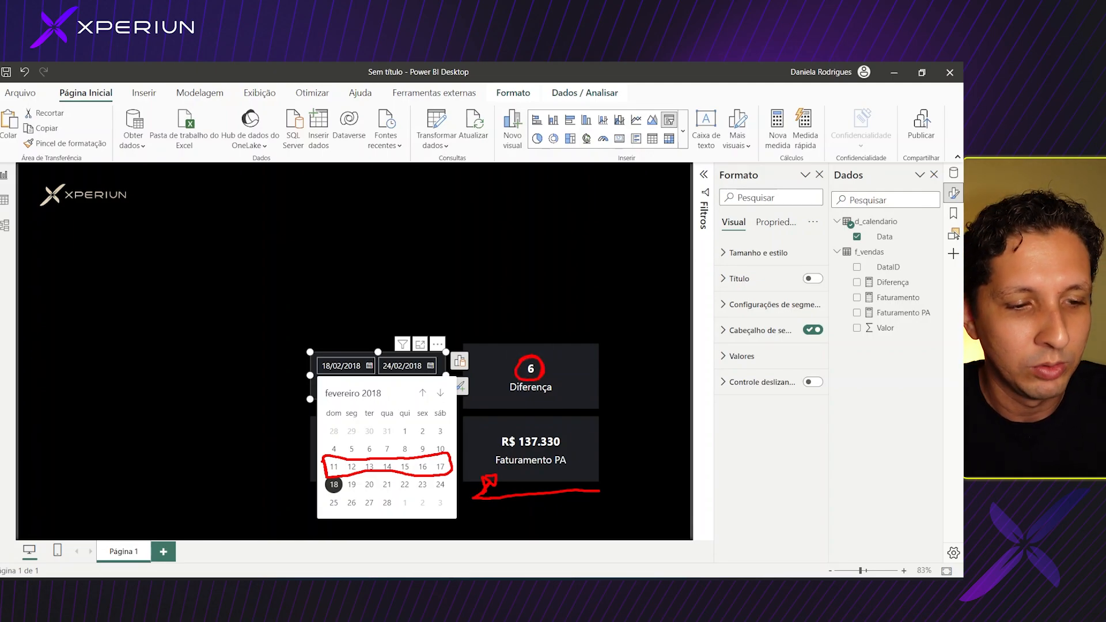
key(Escape)
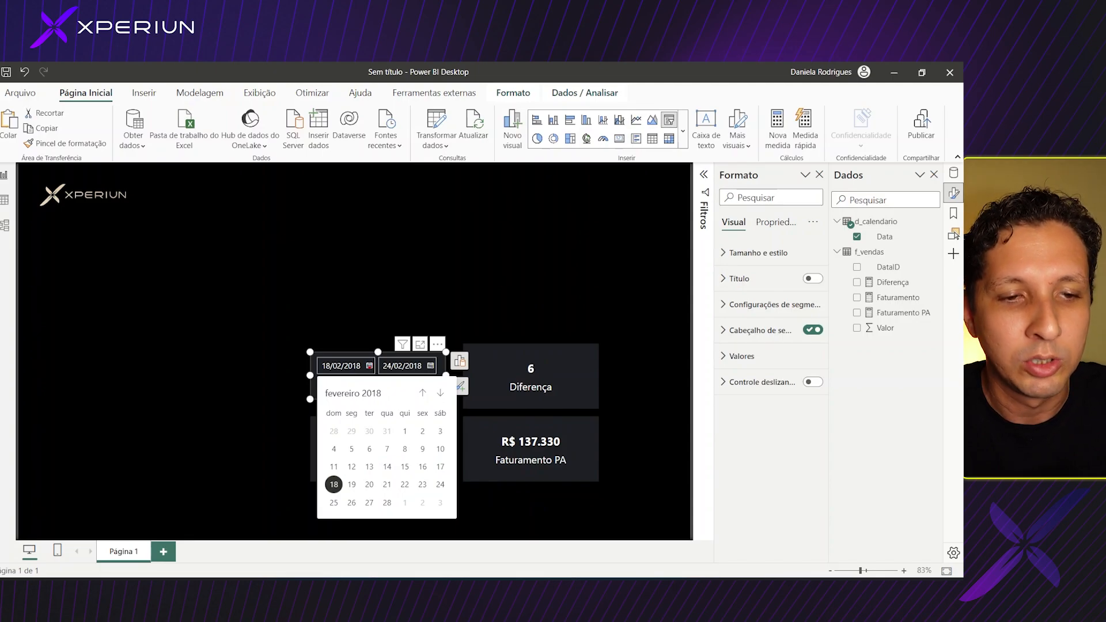
Step: Count the days back from 18 and 24 February in the start-date calendar to check the shifted period against the Diferença card
drag(323, 481, 321, 482)
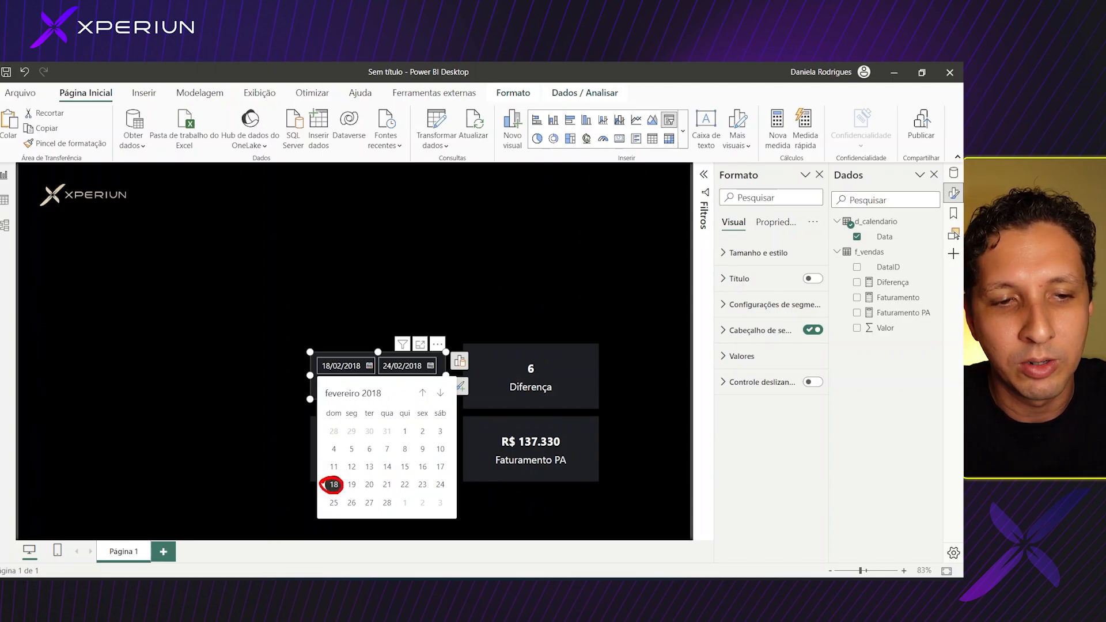
drag(433, 471, 453, 475)
click(408, 469)
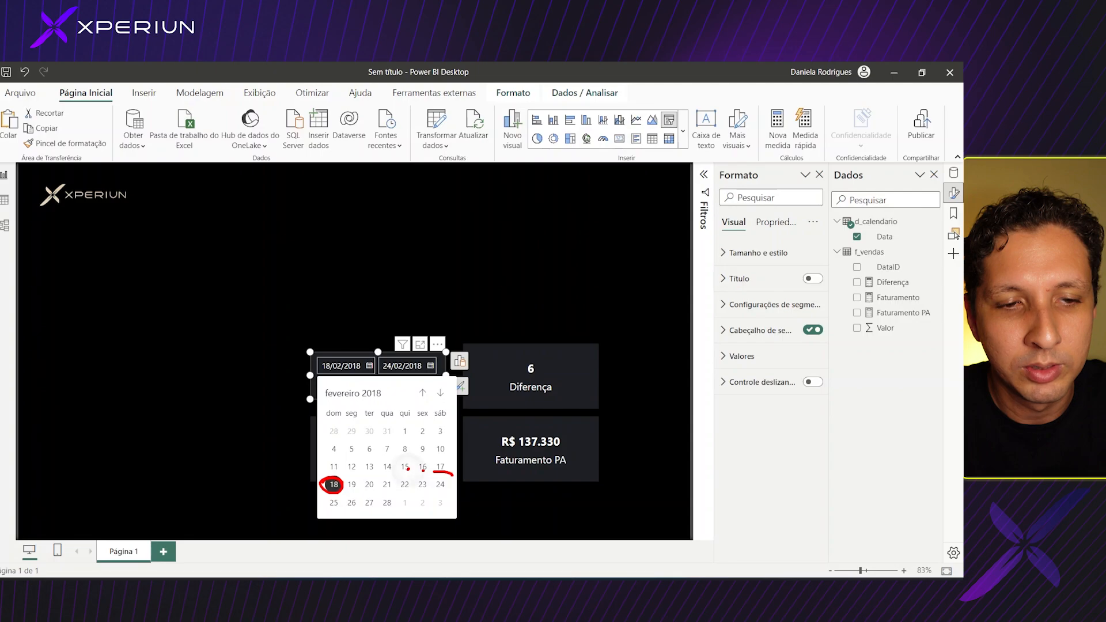
click(370, 468)
click(355, 468)
drag(342, 462, 363, 471)
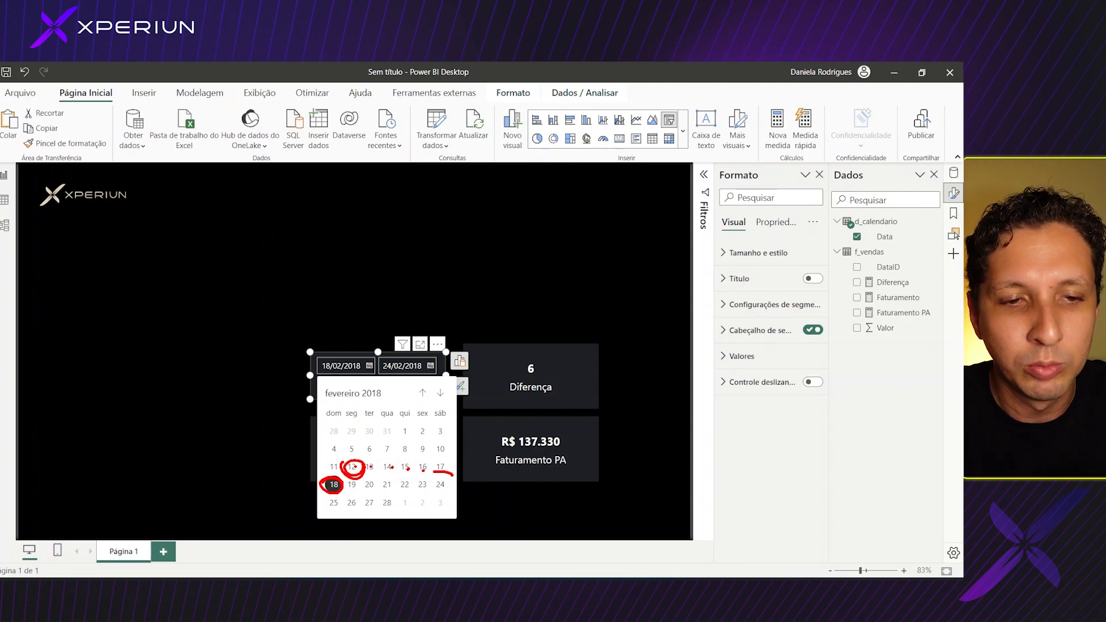
drag(442, 493, 447, 506)
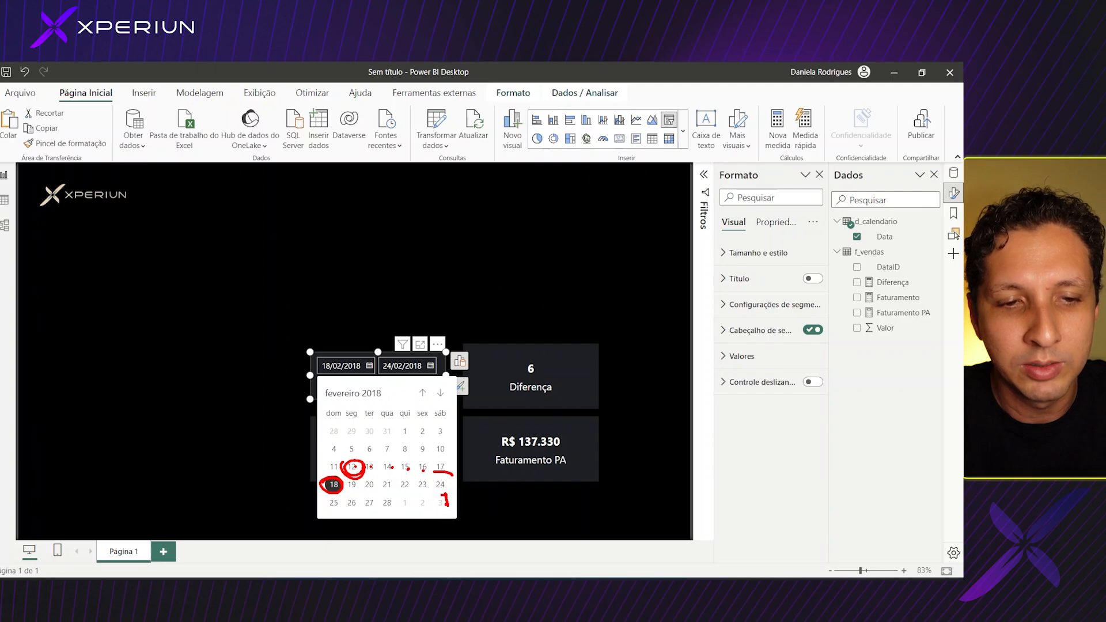
click(422, 486)
click(403, 487)
click(385, 487)
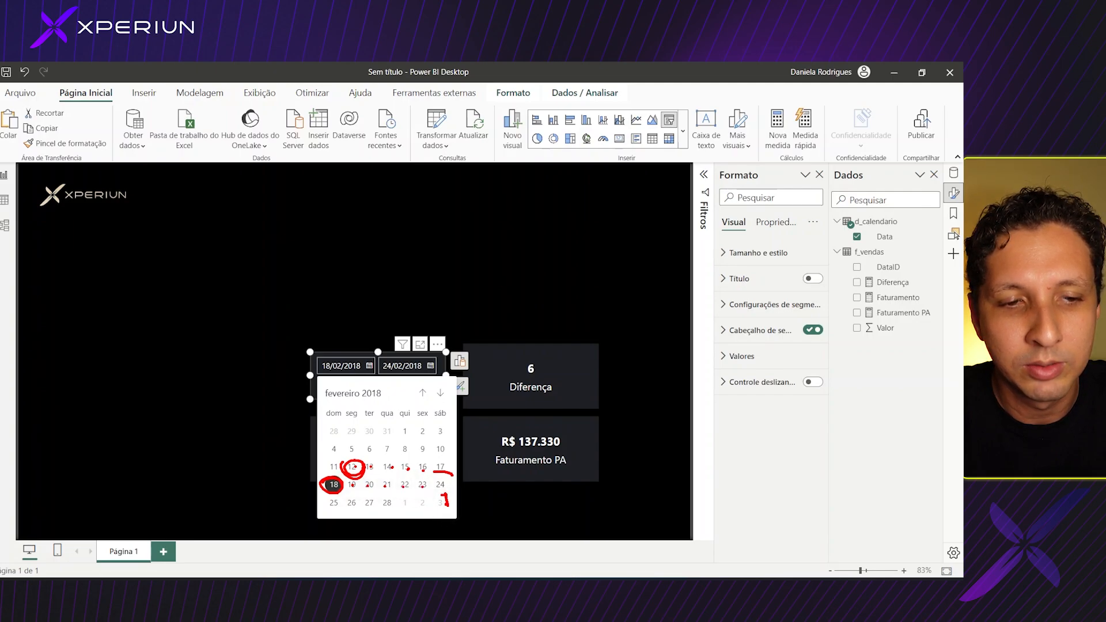
mouse_move(310, 488)
mouse_down()
mouse_move(320, 461)
mouse_move(347, 455)
mouse_move(399, 476)
mouse_move(449, 475)
mouse_up()
drag(316, 495, 340, 498)
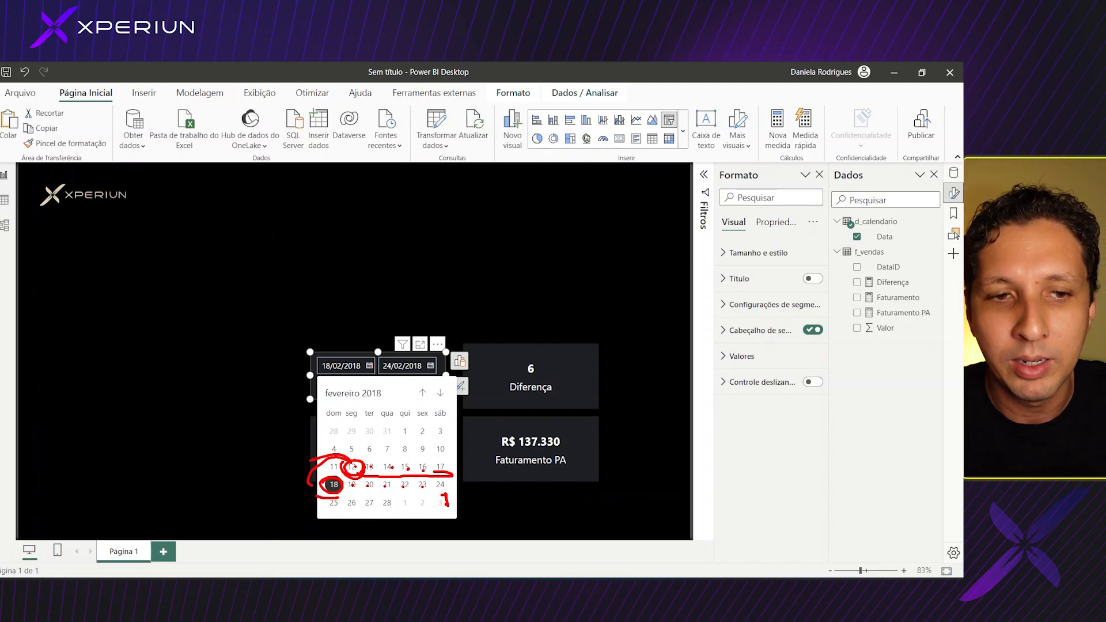
mouse_move(345, 495)
mouse_down()
mouse_move(324, 476)
mouse_move(318, 499)
mouse_move(334, 505)
mouse_up()
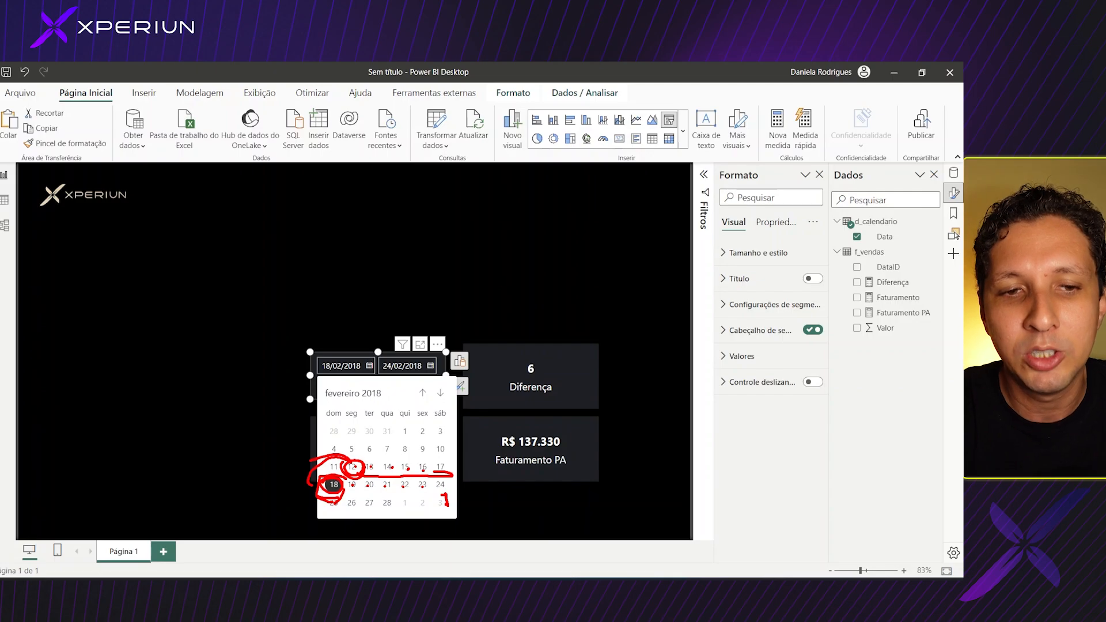
mouse_move(489, 371)
mouse_down()
mouse_move(522, 360)
mouse_move(544, 404)
mouse_move(509, 410)
mouse_up()
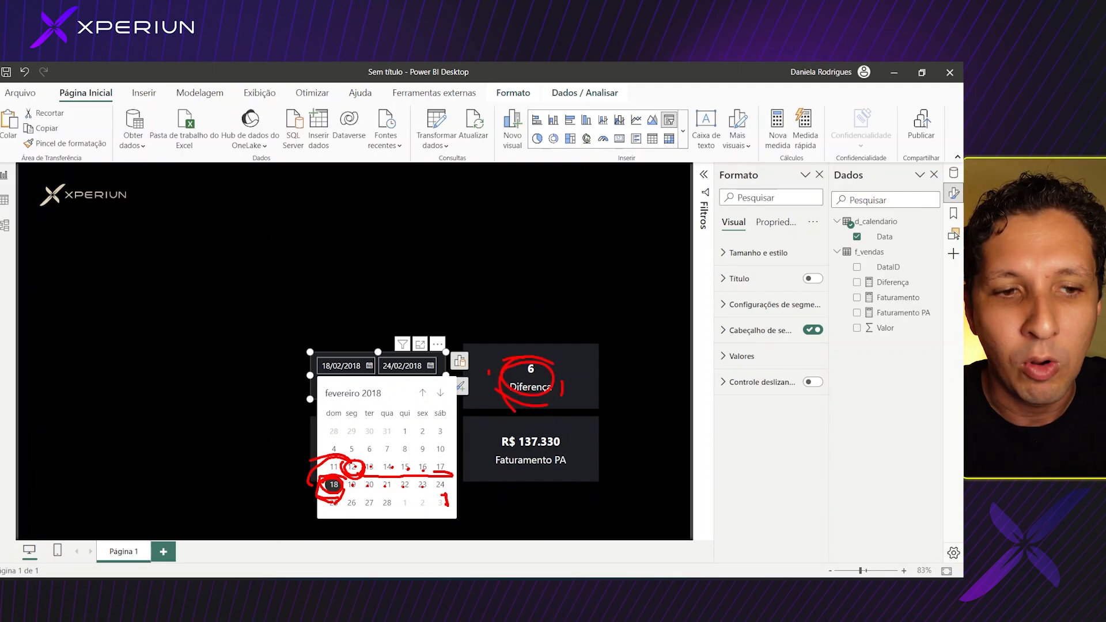
key(Escape)
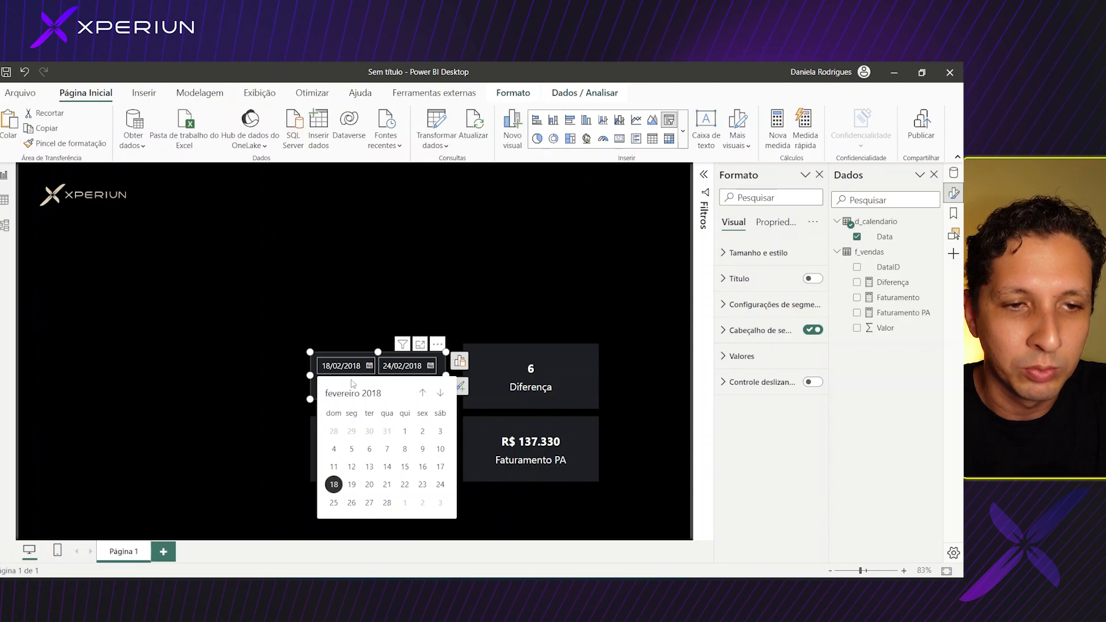
Step: Keep 18/02/2018 as the slicer's start date and set its end date to 18/02/2018 to test a single-day range
click(335, 485)
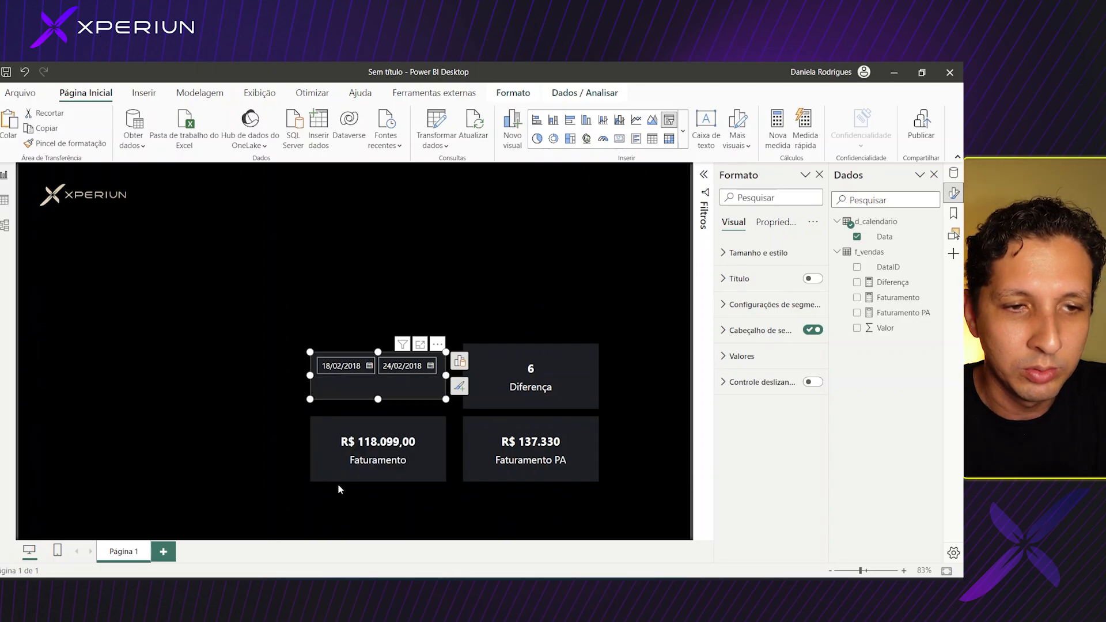
click(430, 366)
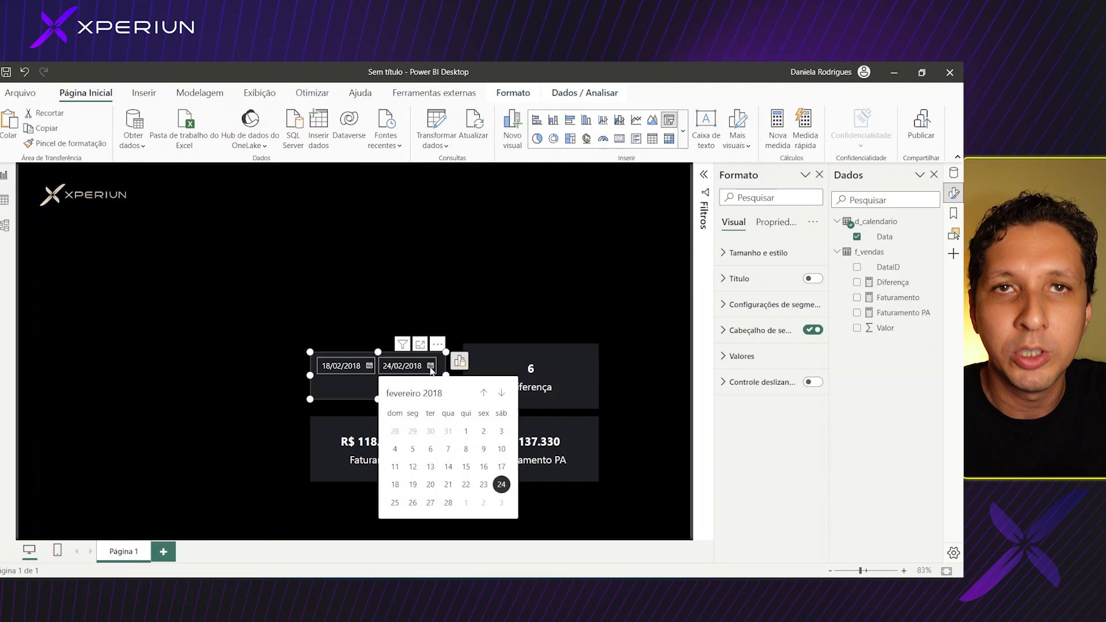
click(399, 489)
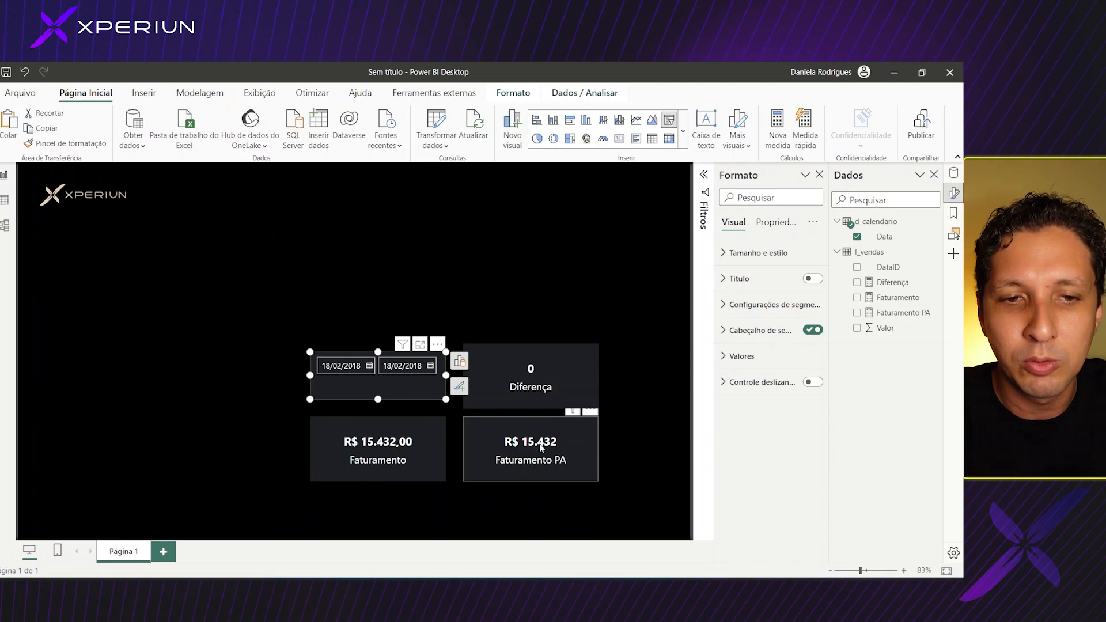
Step: Open the Faturamento PA formula and examine how vDiff in DATEADD relates to the Diferença card, then deselect the measure
click(893, 312)
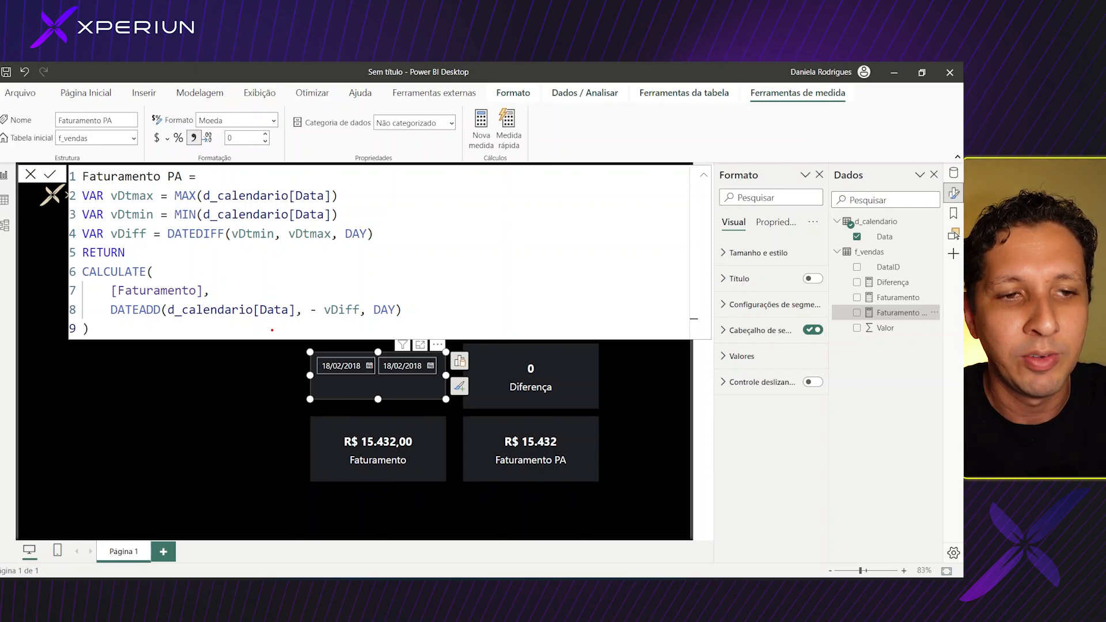
mouse_move(317, 327)
mouse_down()
mouse_move(358, 305)
mouse_move(321, 323)
mouse_move(353, 315)
mouse_up()
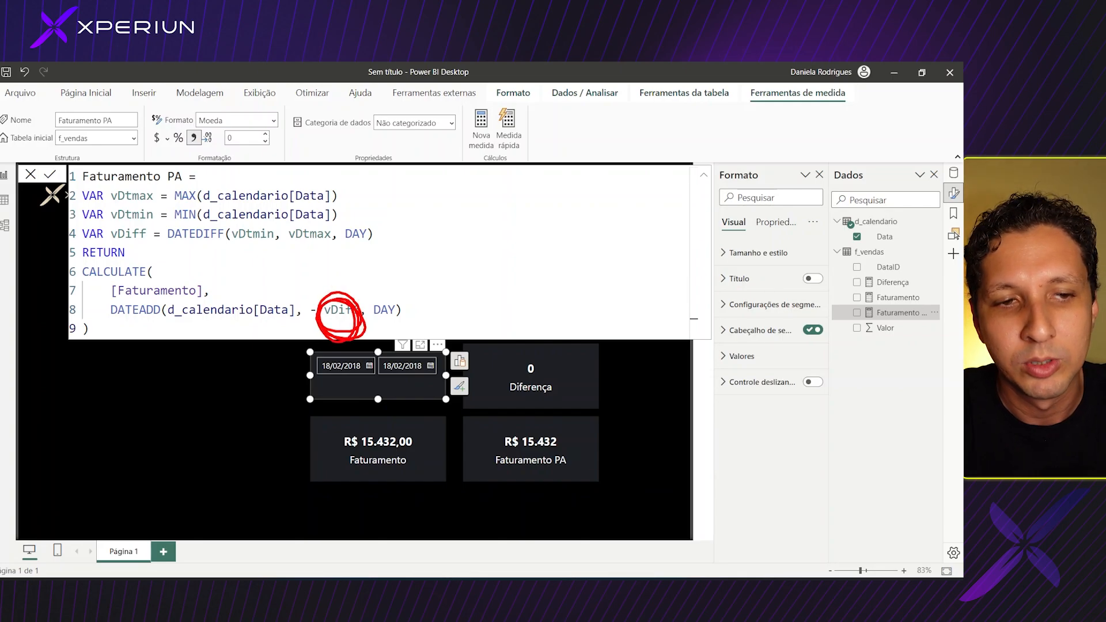
drag(567, 369, 539, 377)
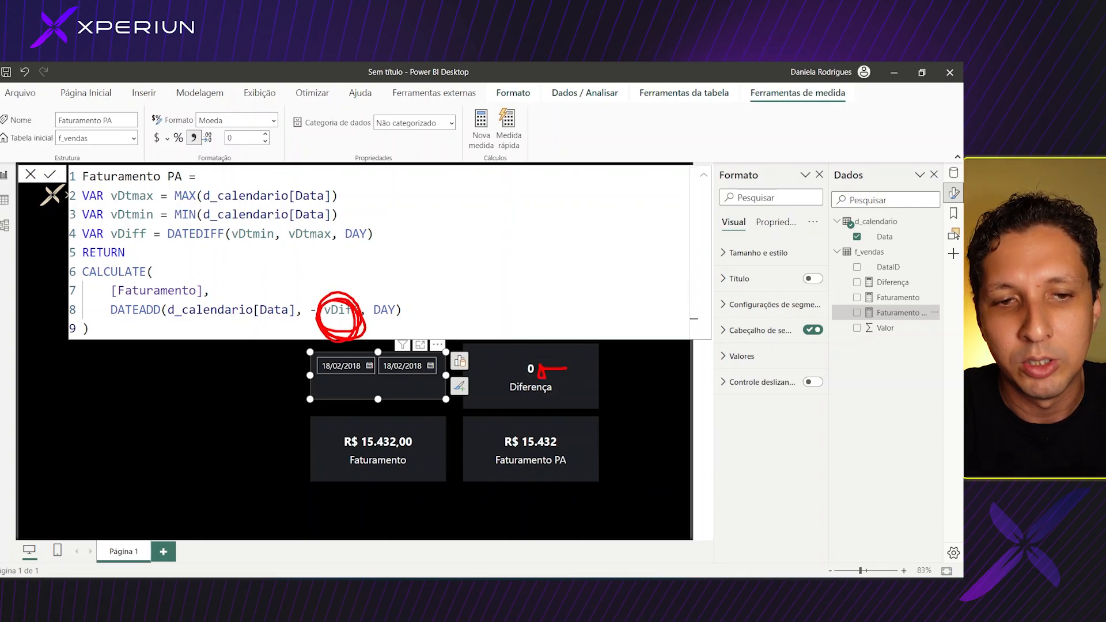
mouse_move(102, 282)
mouse_down()
mouse_move(99, 272)
mouse_move(226, 286)
mouse_move(99, 314)
mouse_up()
drag(269, 336, 316, 325)
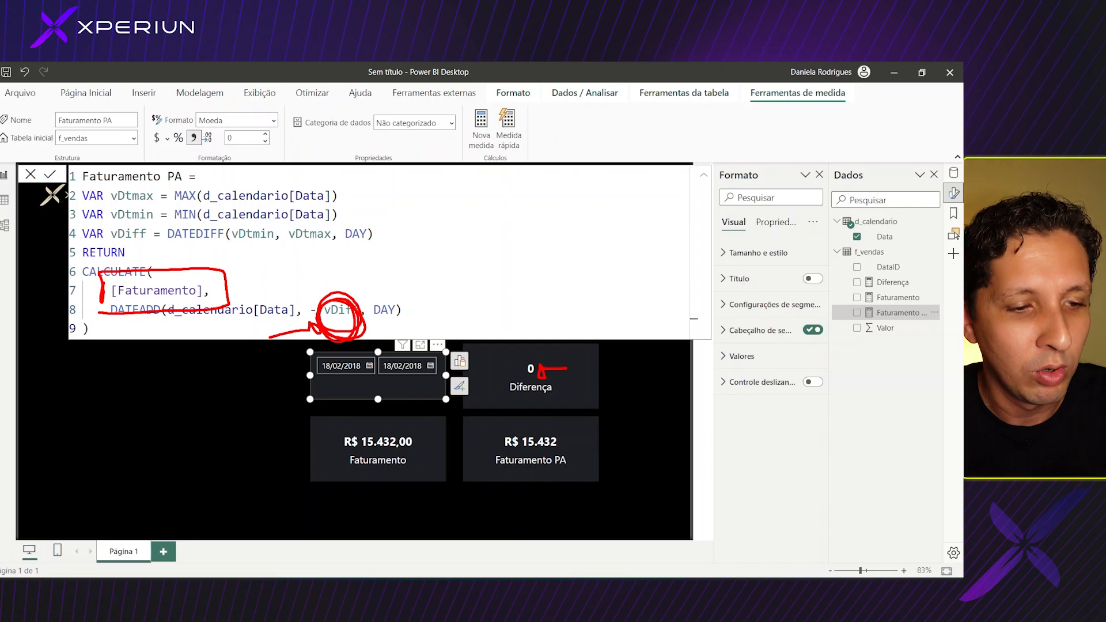
key(Escape)
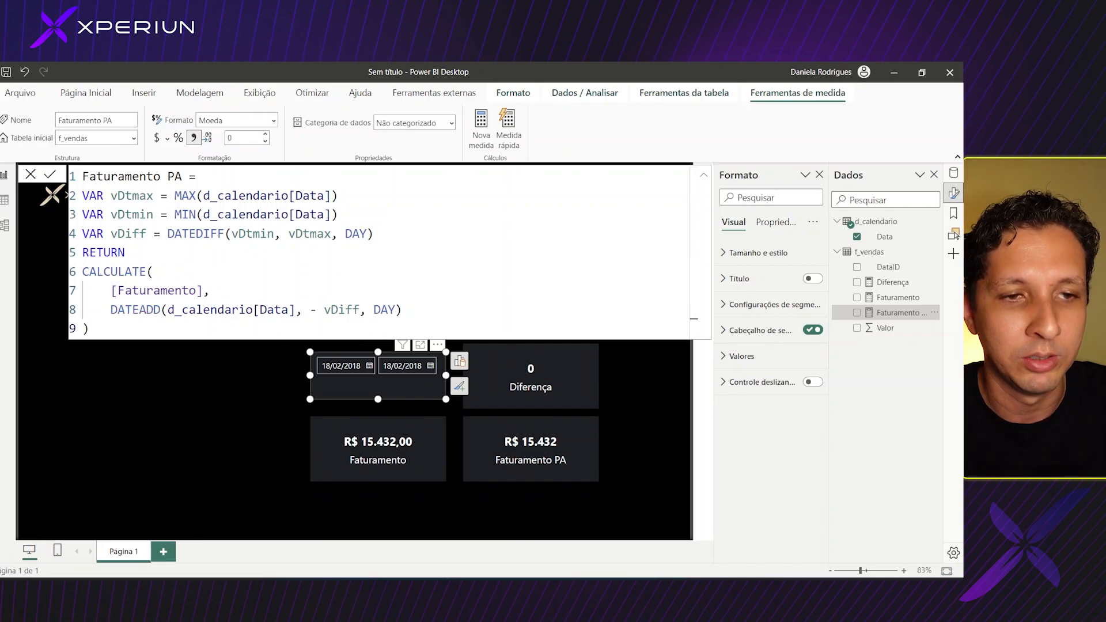
click(228, 430)
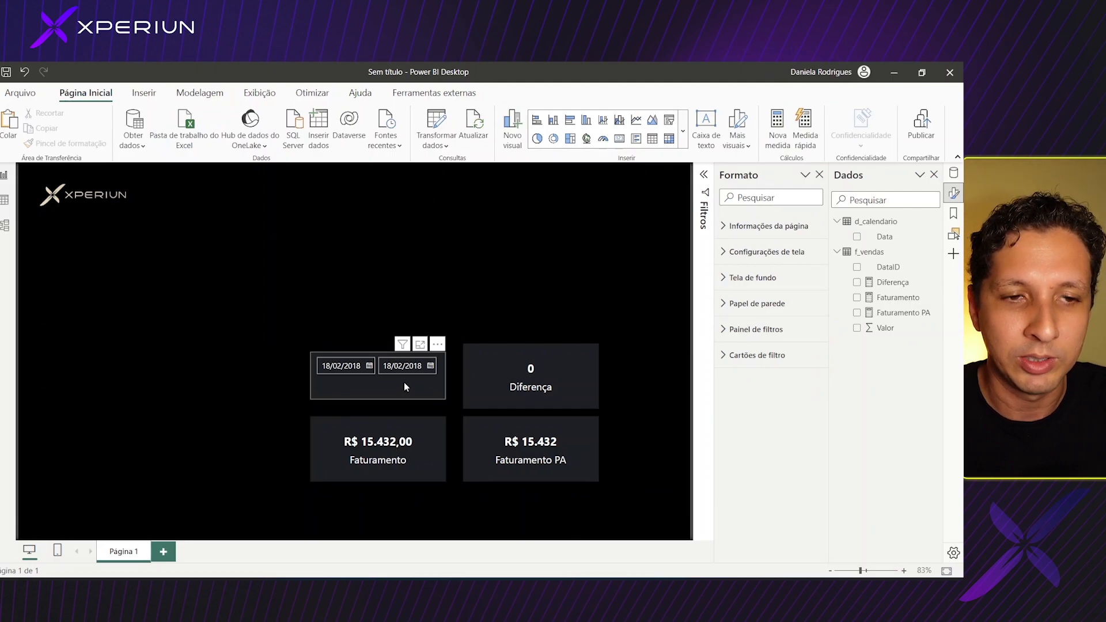
Step: Set the date slicer's end date to 24/02/2018
click(430, 366)
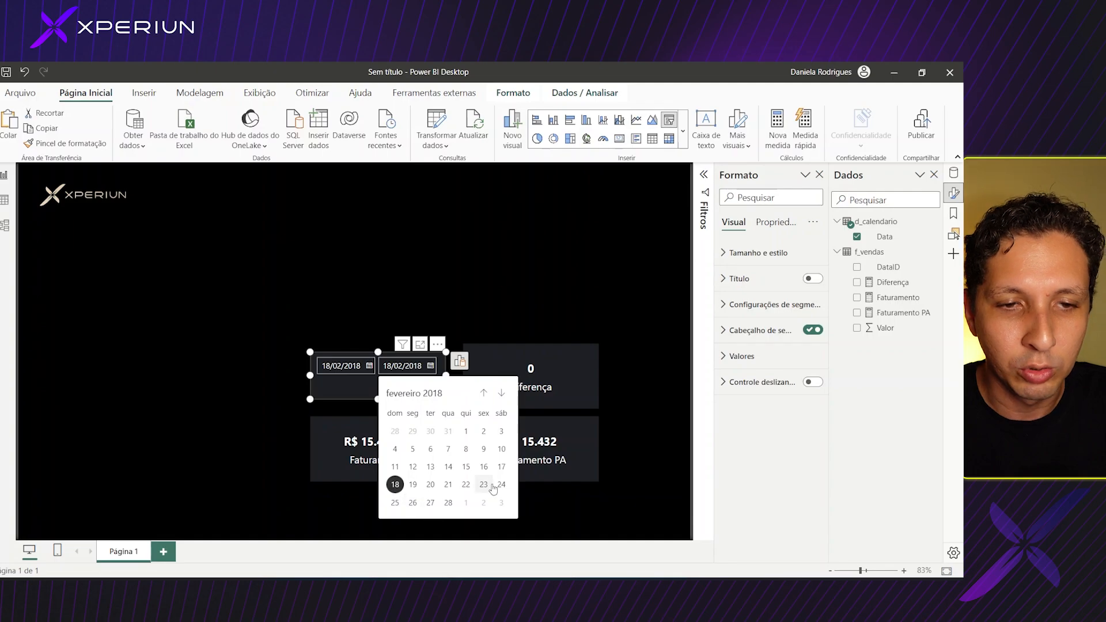
click(494, 490)
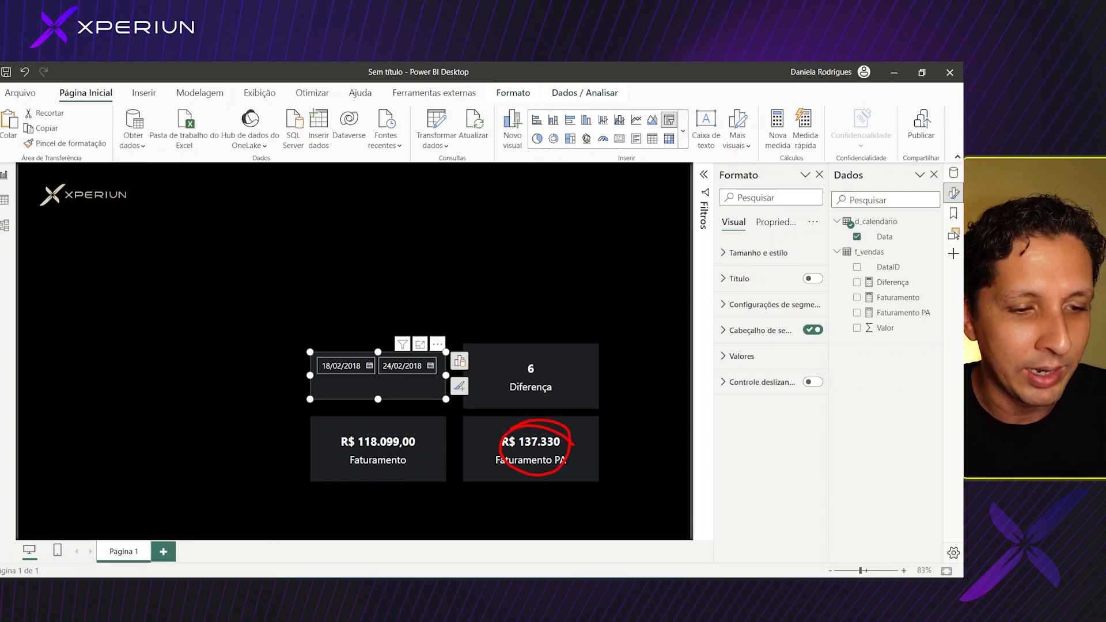
Step: Set the date slicer to 12/02/2018–18/02/2018 and compare the Faturamento card with the previous-period revenue obtained for 18–24 February
click(368, 372)
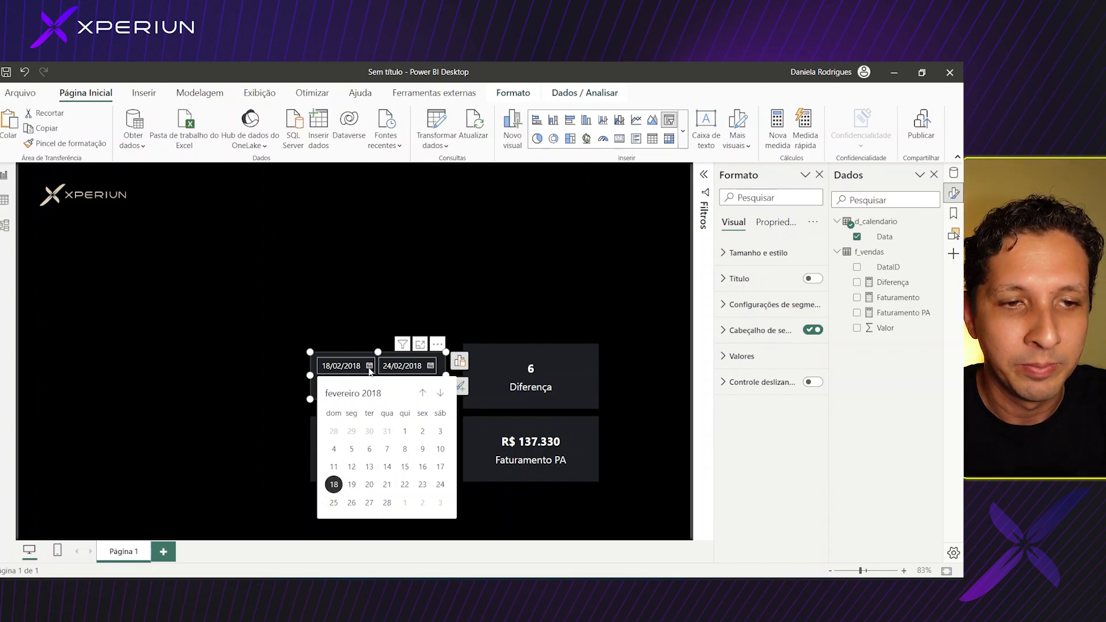
click(352, 466)
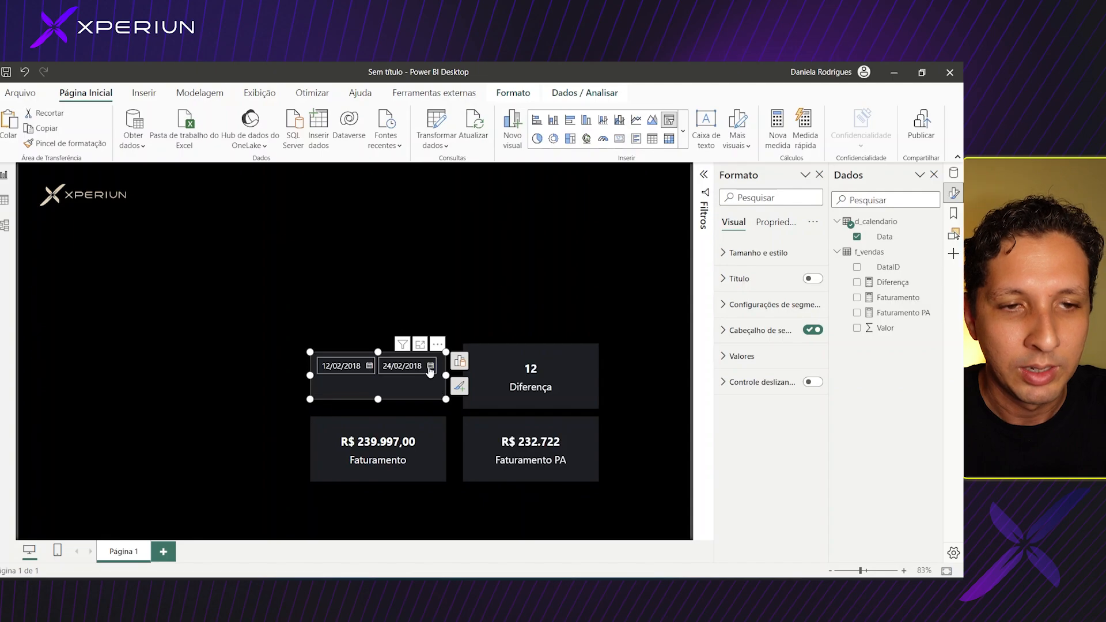
click(431, 367)
click(398, 485)
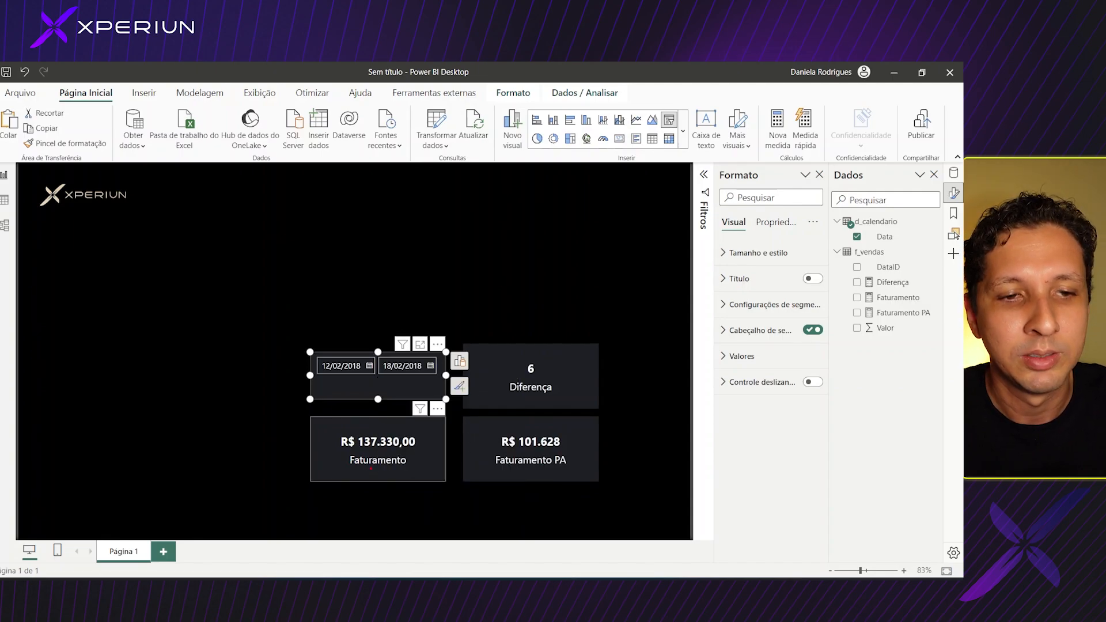
mouse_move(371, 469)
mouse_down()
mouse_move(371, 415)
mouse_move(418, 477)
mouse_up()
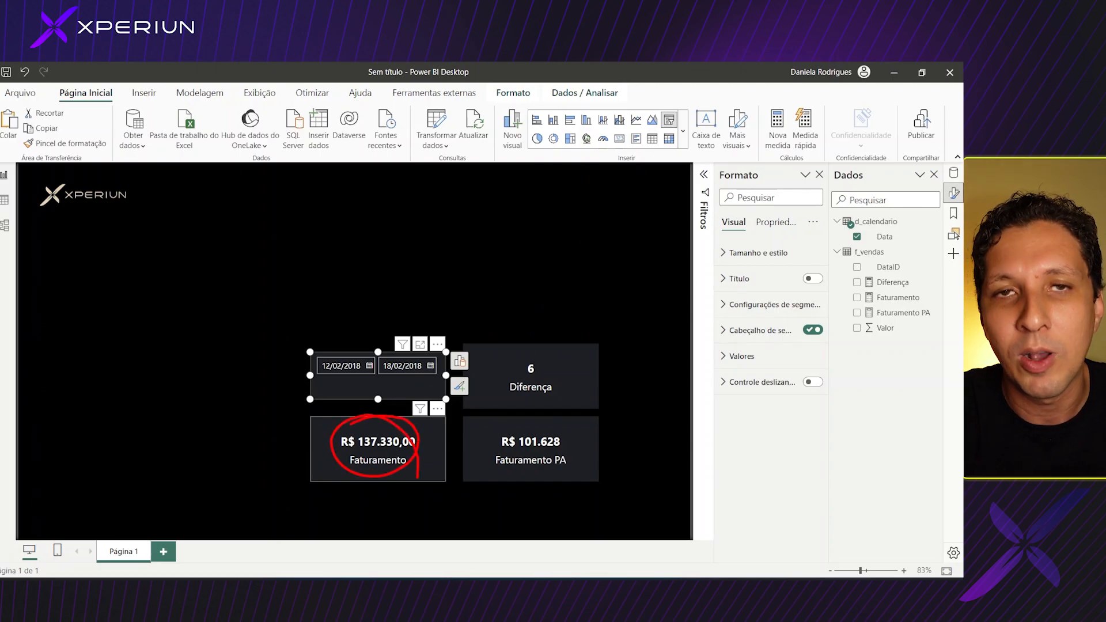
key(Escape)
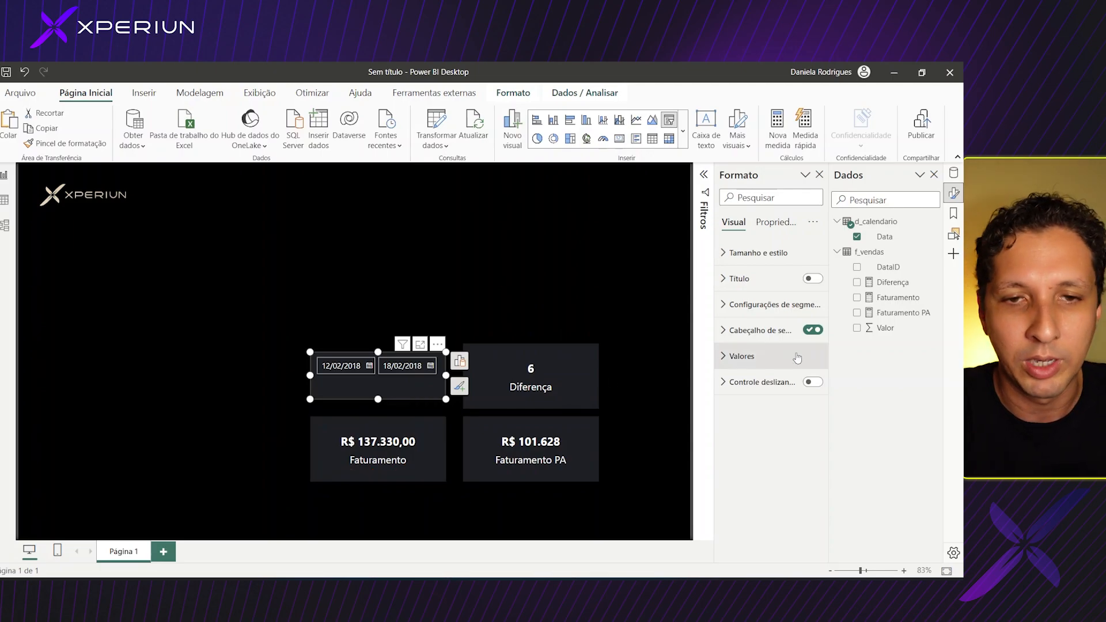
Step: Subtract one more day in the Faturamento PA measure by changing the DATEADD offset to - vDiff -1, and commit the formula
click(903, 313)
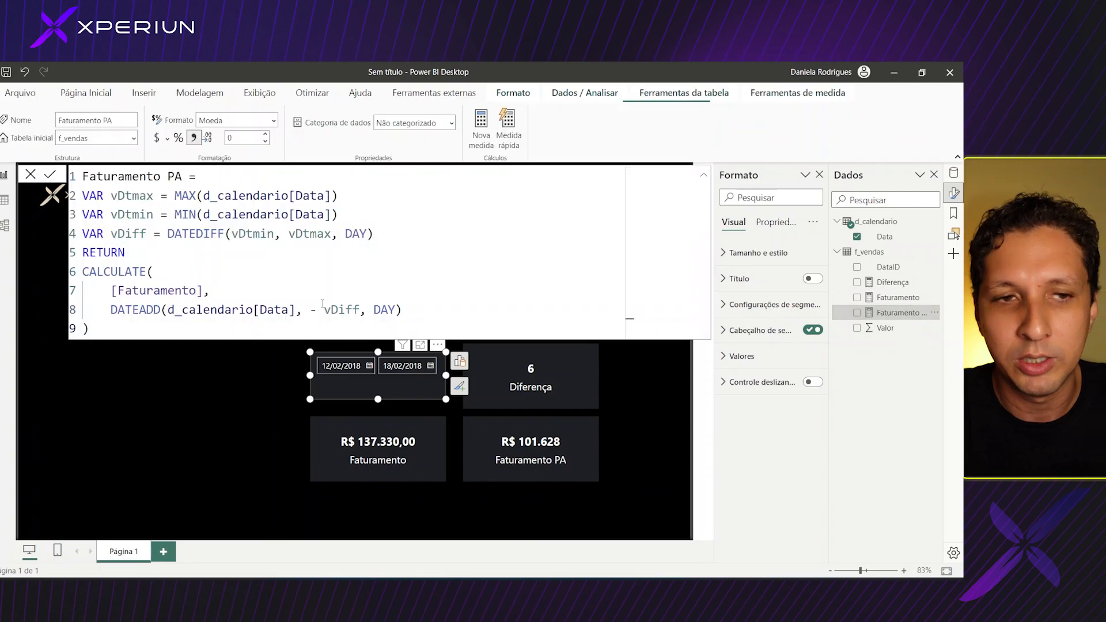
click(360, 310)
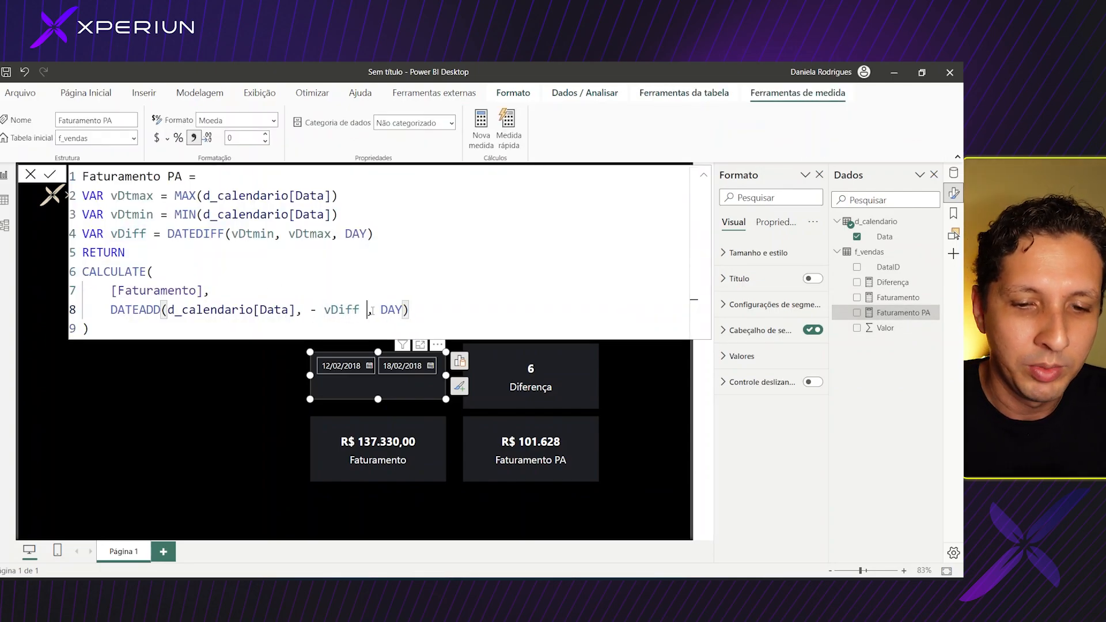
text(-1)
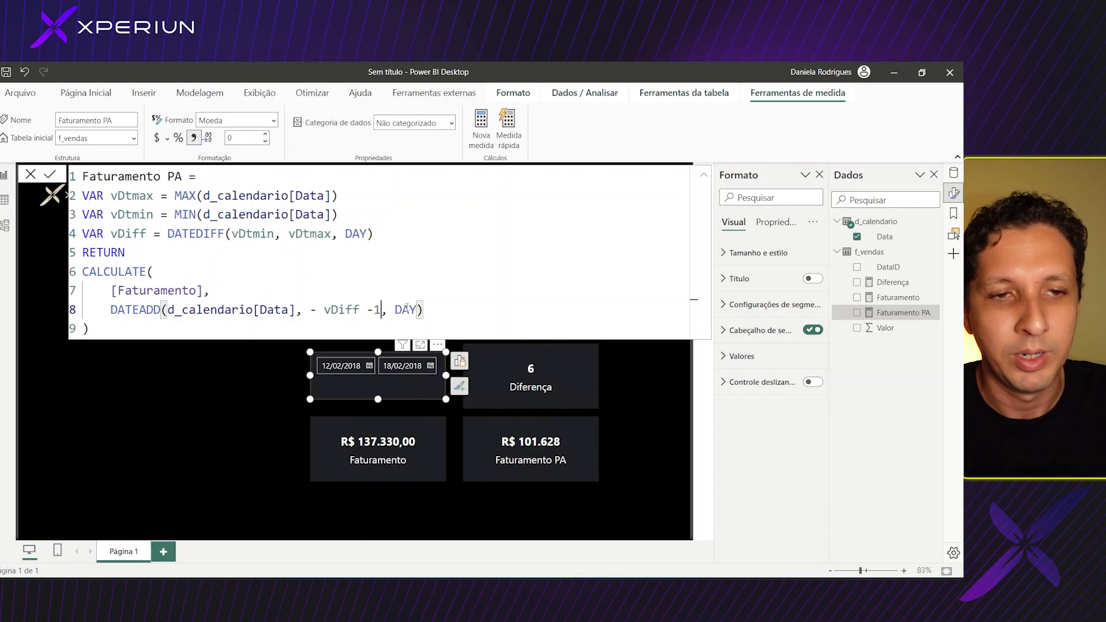
key(Return)
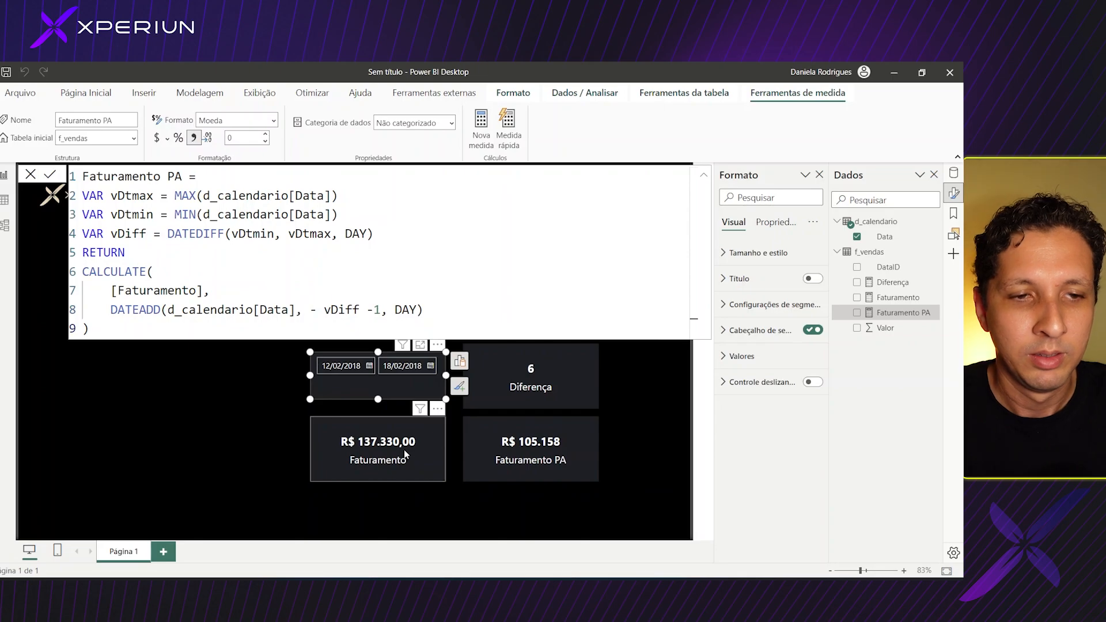
click(433, 502)
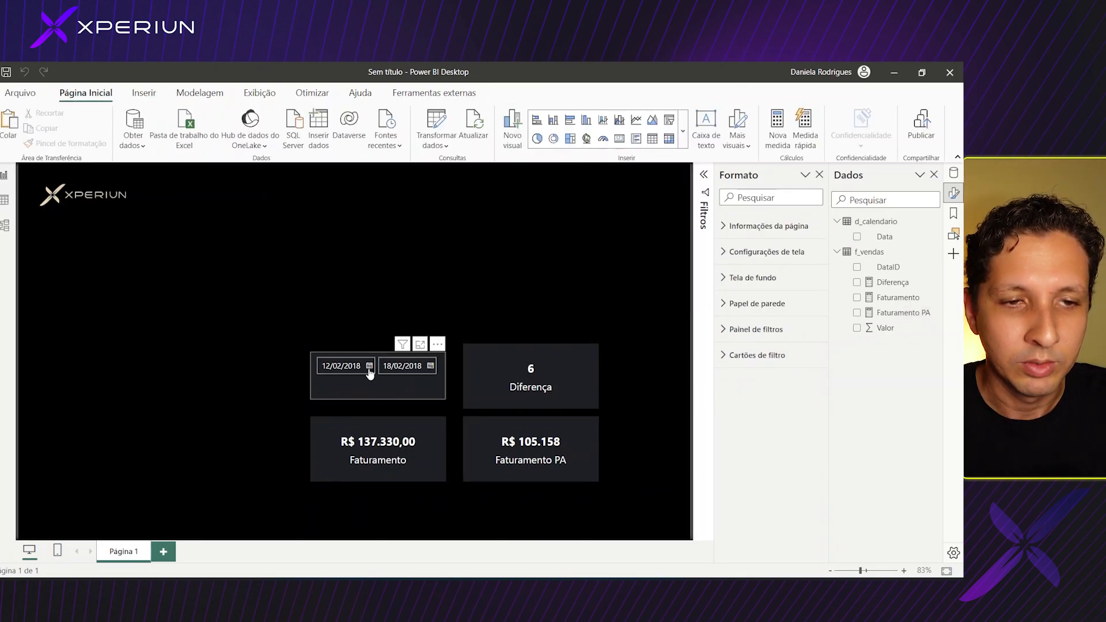
Step: Set the date slicer to 18/02/2018–24/02/2018 and check the Faturamento PA card with the corrected offset
click(369, 369)
click(334, 486)
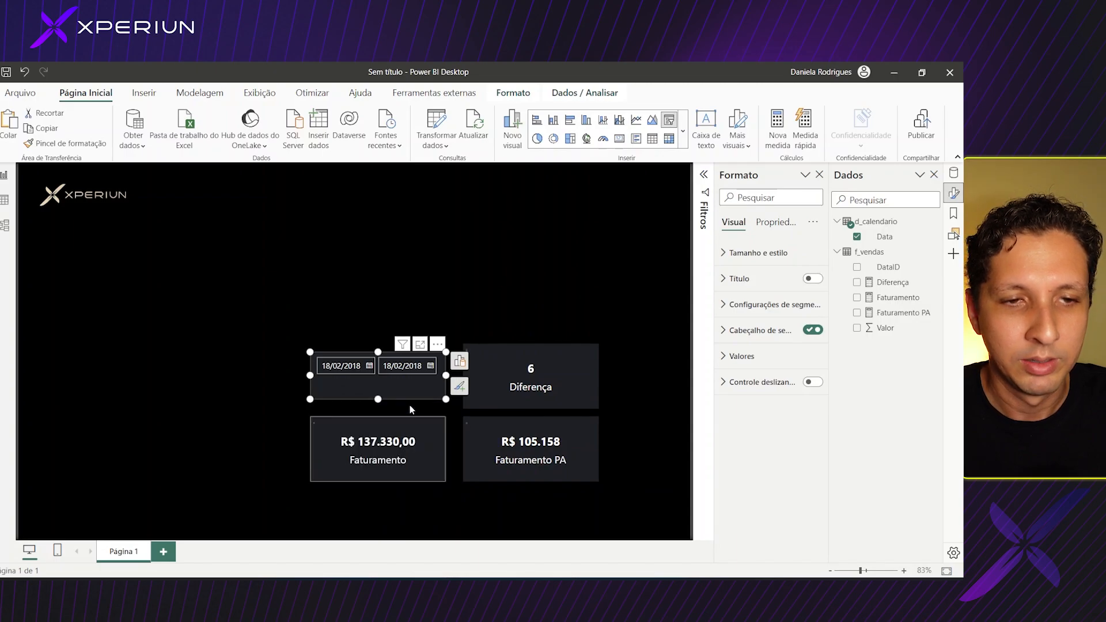
click(430, 366)
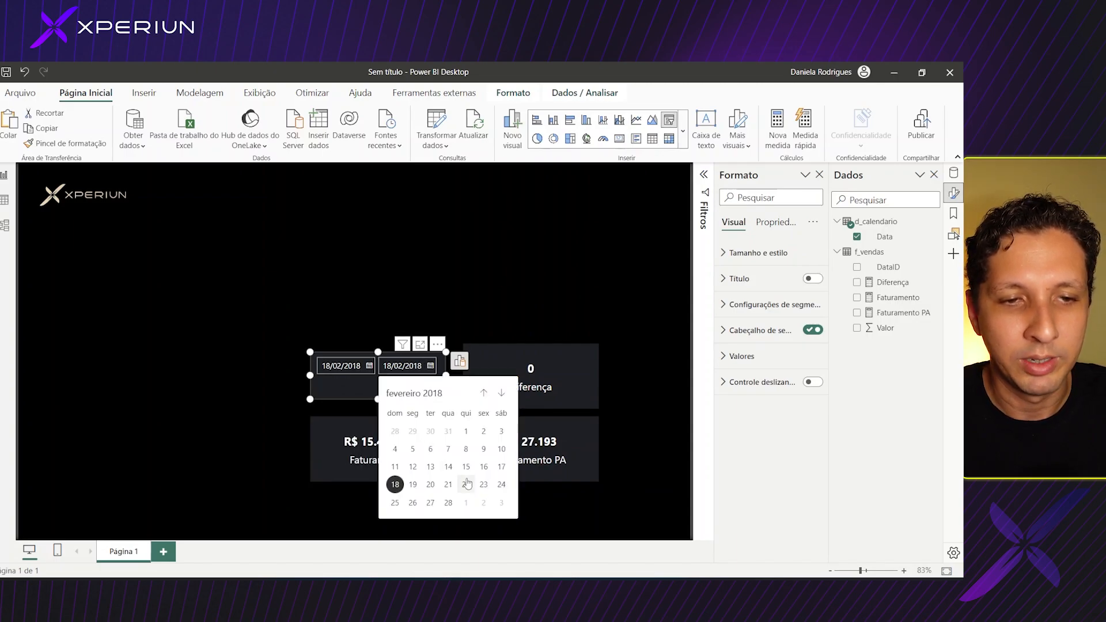
click(501, 485)
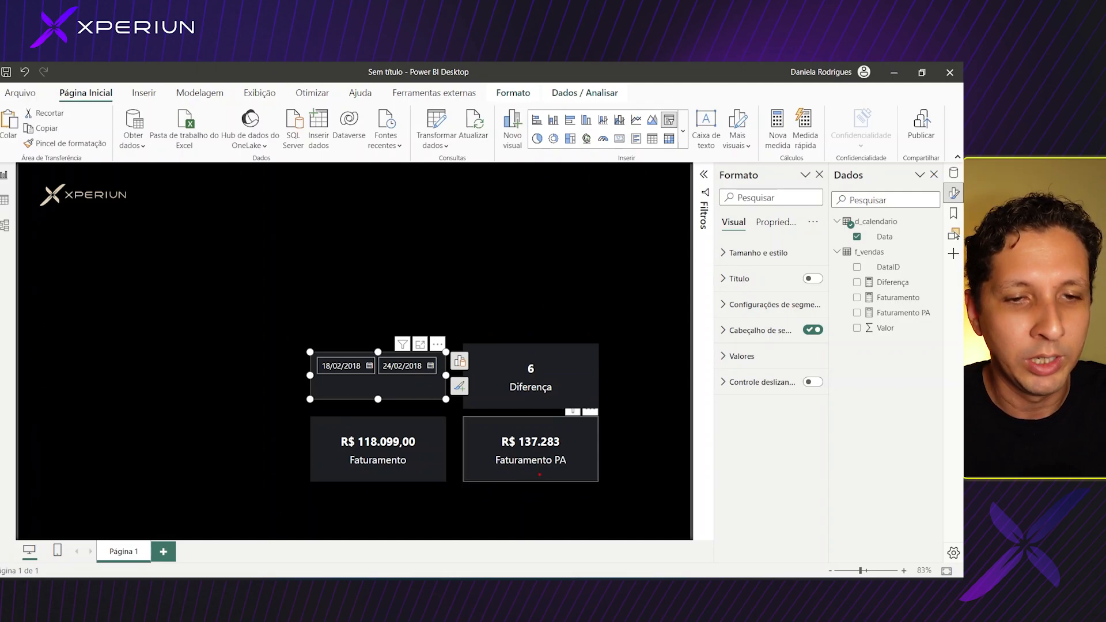
mouse_move(504, 454)
mouse_down()
mouse_move(503, 433)
mouse_move(570, 420)
mouse_move(504, 460)
mouse_up()
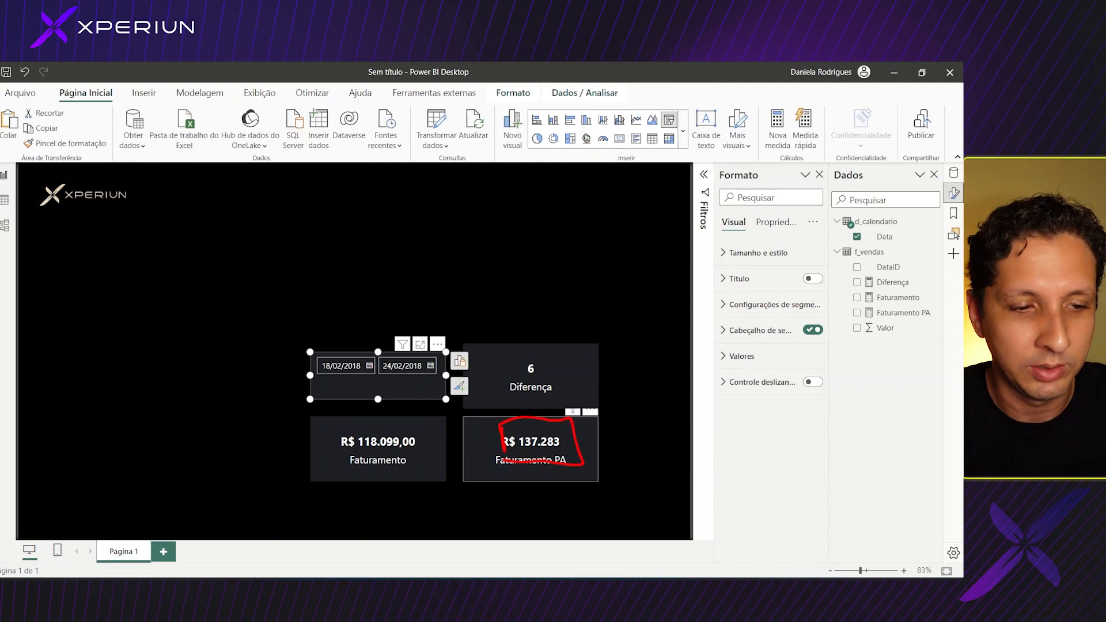
key(Escape)
Step: Set the date slicer to 11/02/2018–17/02/2018 to verify the preceding period's revenue against the Faturamento card, then deselect the slicer
click(369, 366)
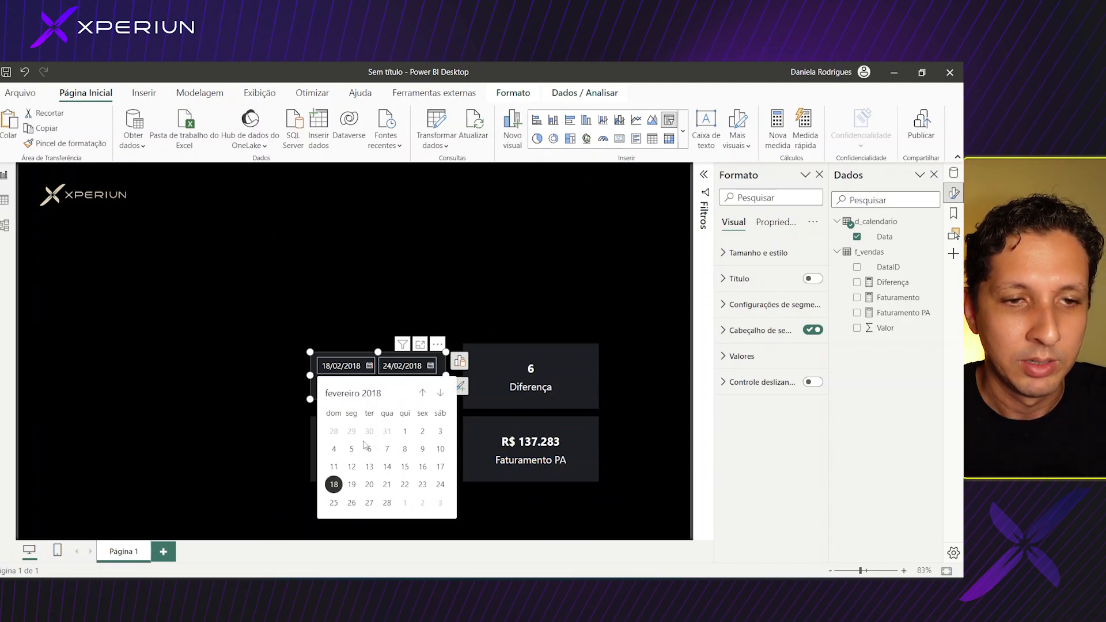
click(335, 468)
click(429, 368)
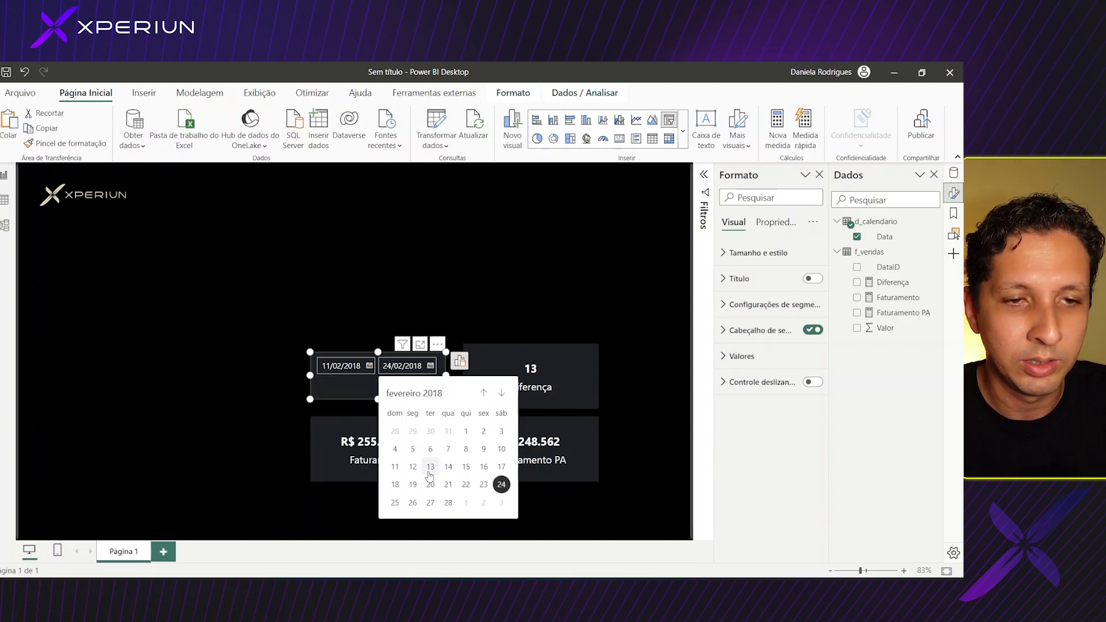
click(493, 468)
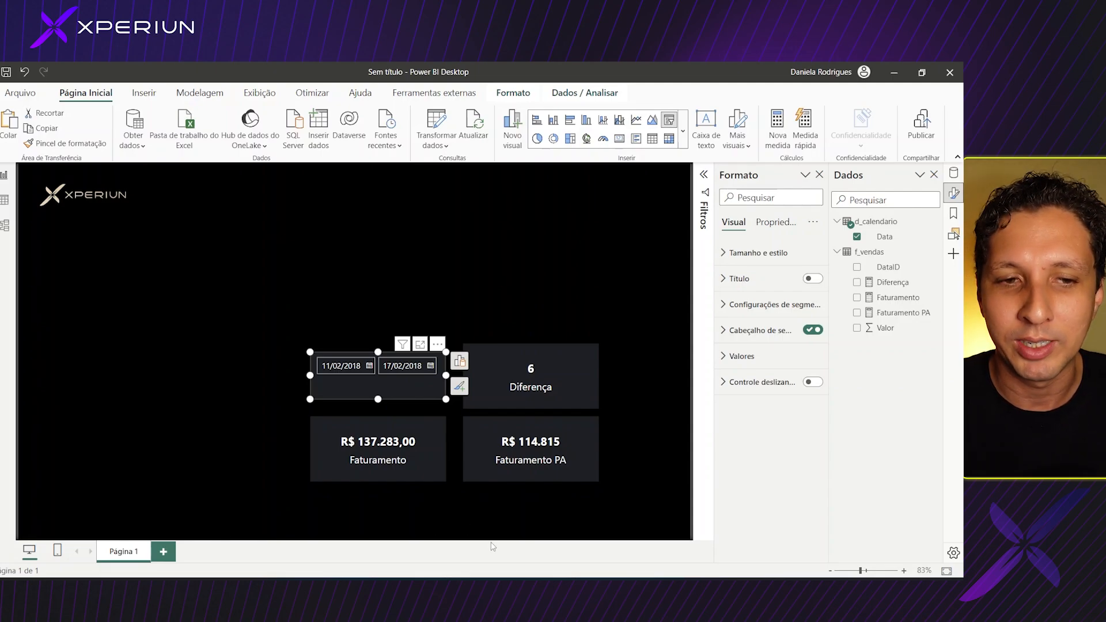
click(476, 511)
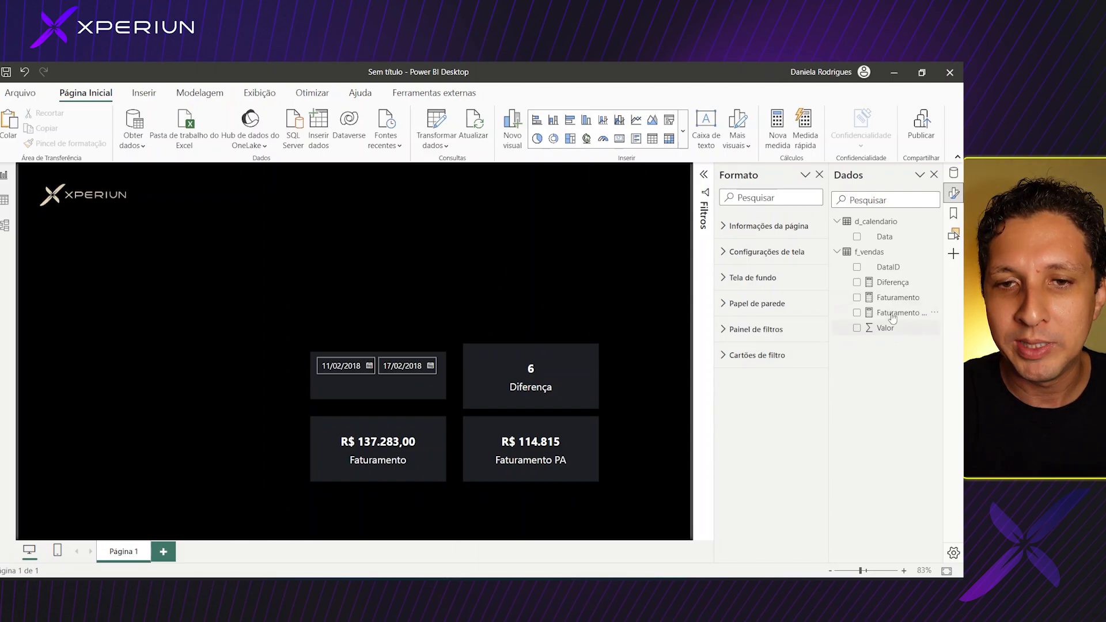
Step: Review the Faturamento PA formula, then switch to DAX Studio and read the DATEADD function's description in the open query
click(892, 314)
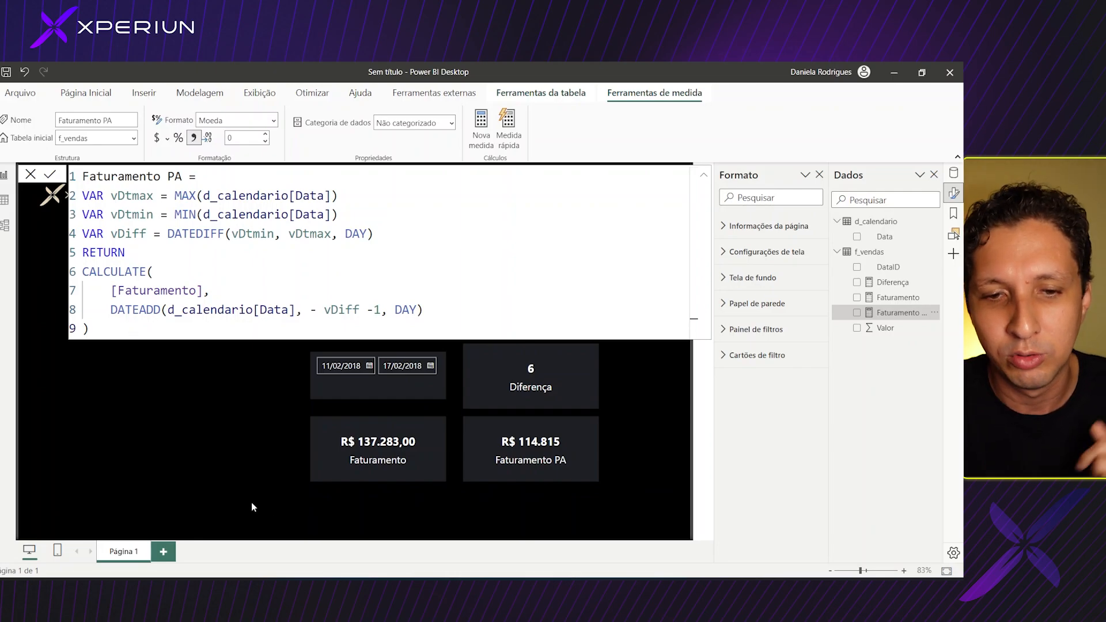
click(685, 588)
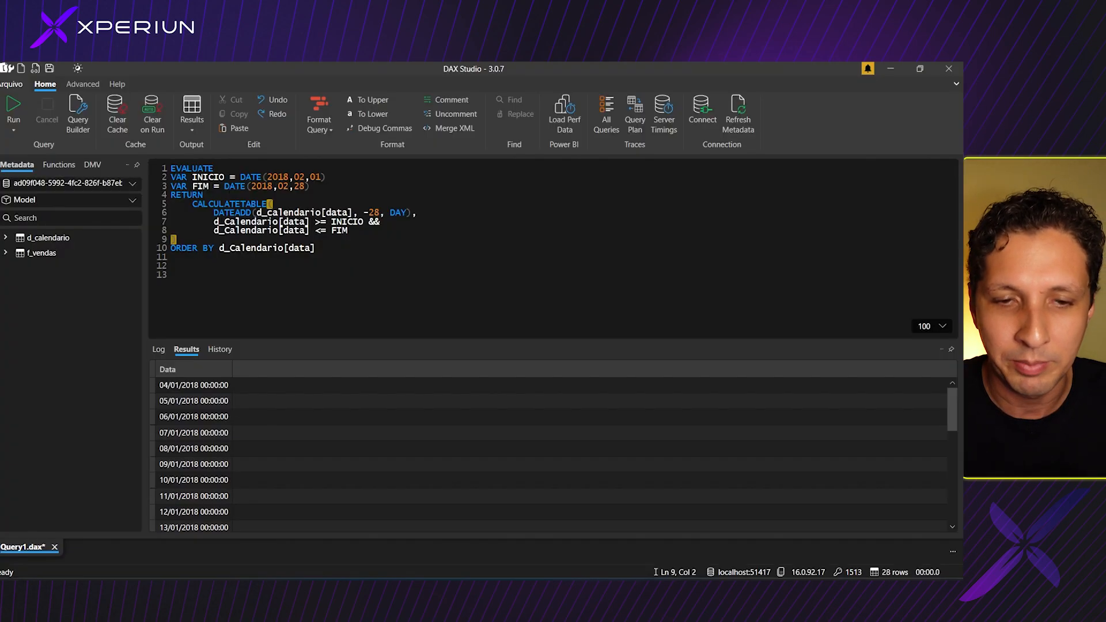
click(351, 252)
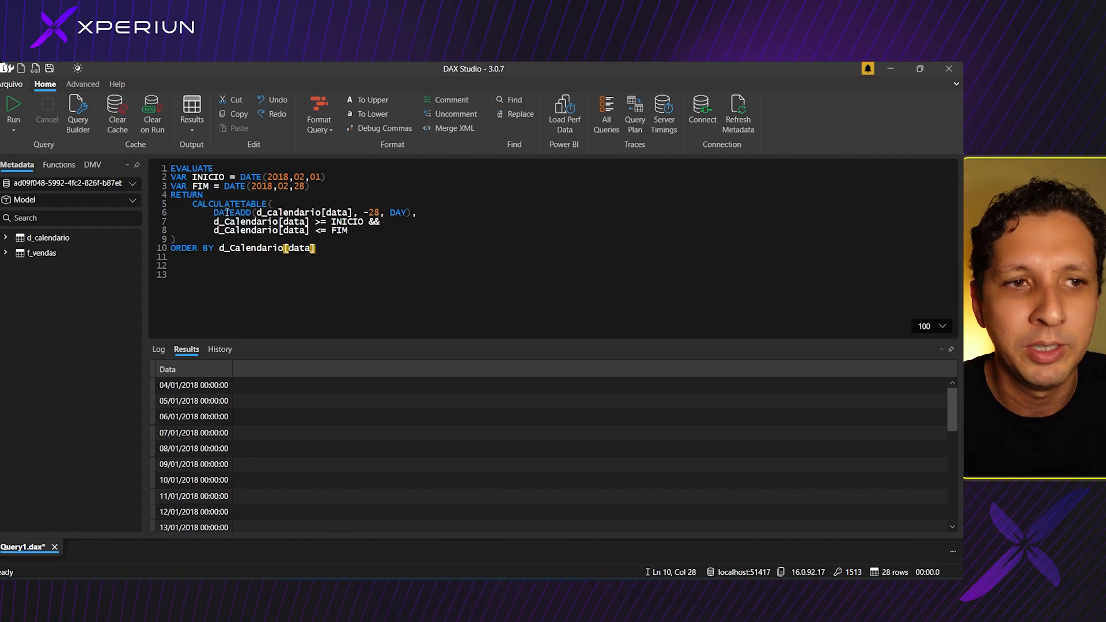
mouse_move(227, 211)
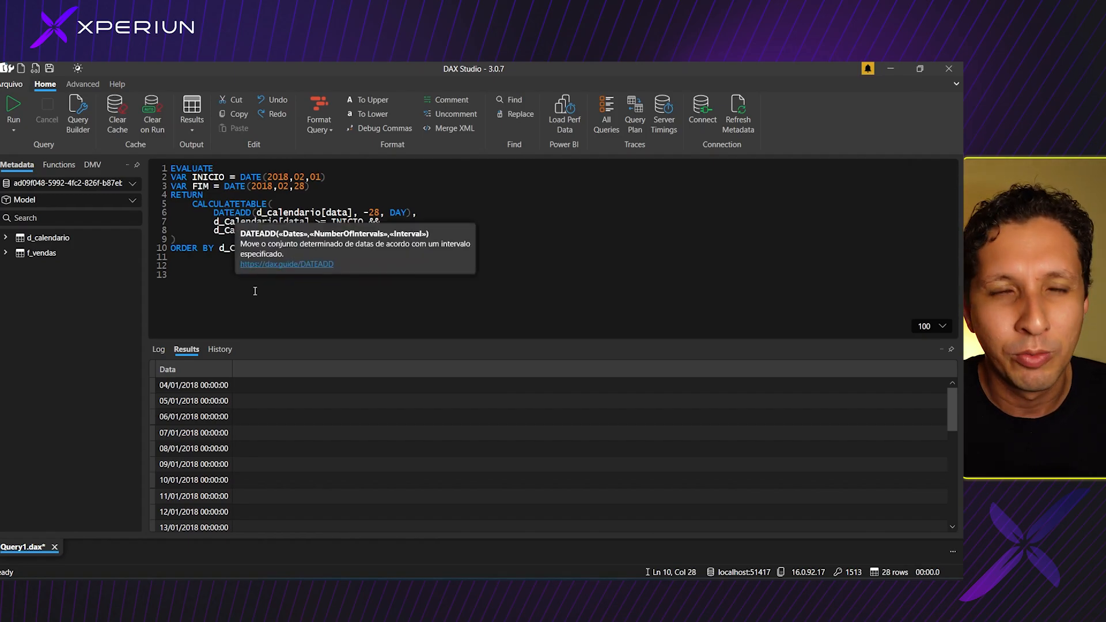
click(330, 294)
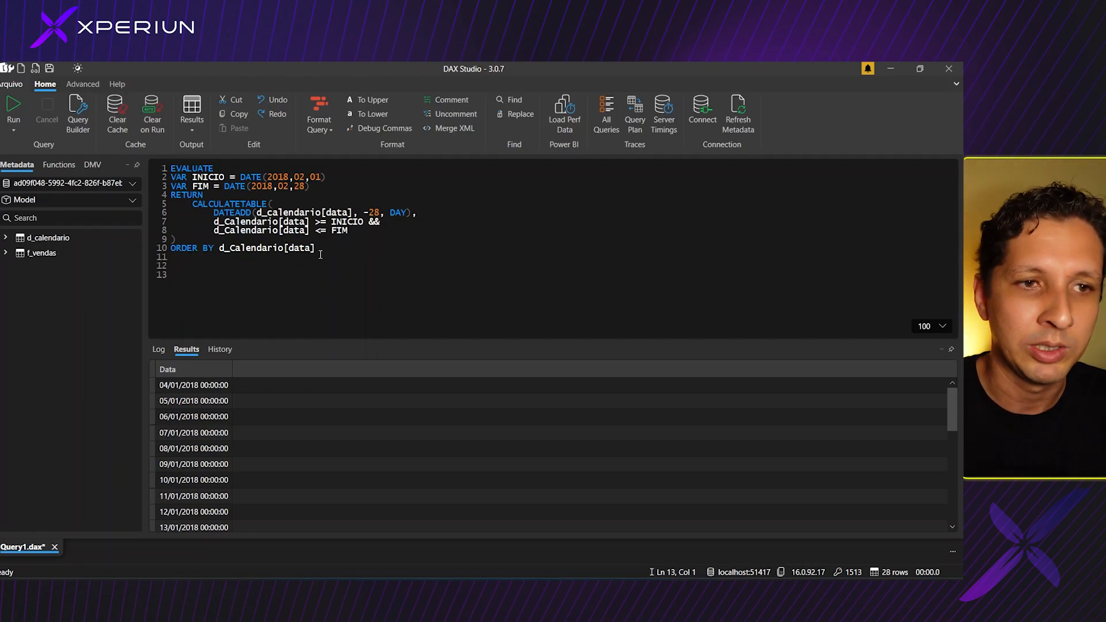
Step: Examine the query's INICIO and FIM date variables and the DATEADD day shift inside CALCULATETABLE
drag(192, 178, 246, 177)
click(193, 185)
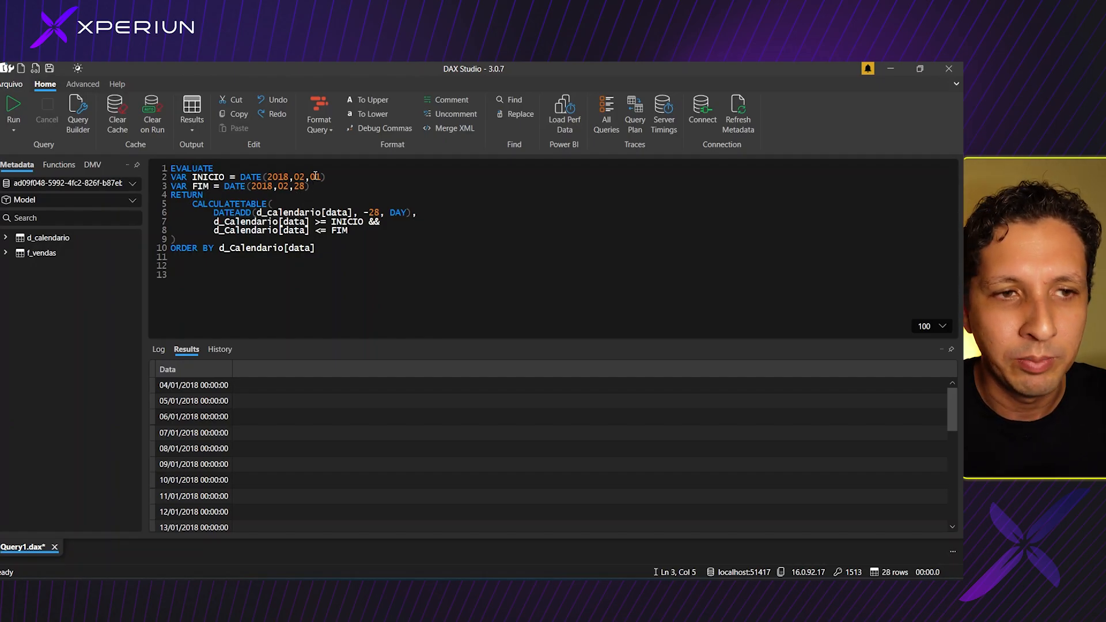
drag(288, 186, 306, 186)
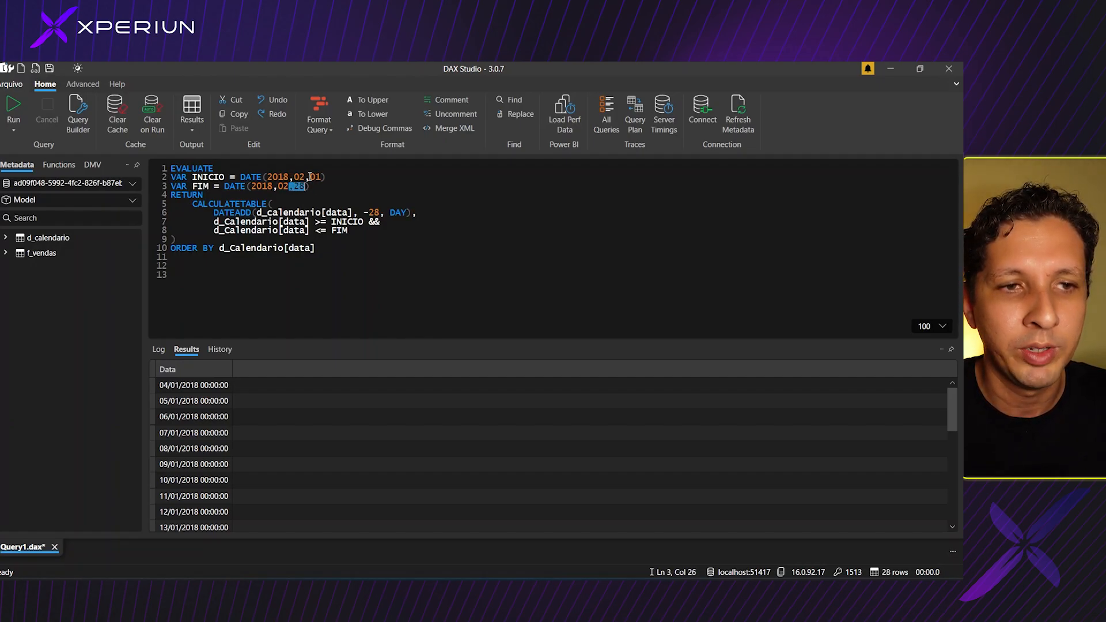
click(310, 177)
drag(192, 204, 276, 203)
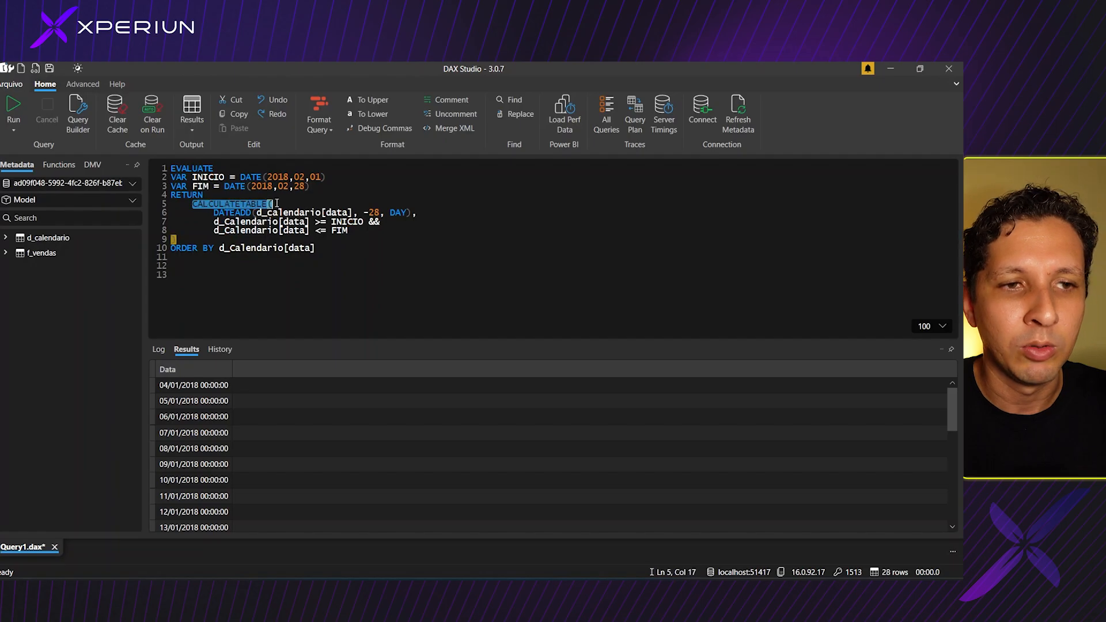
click(215, 215)
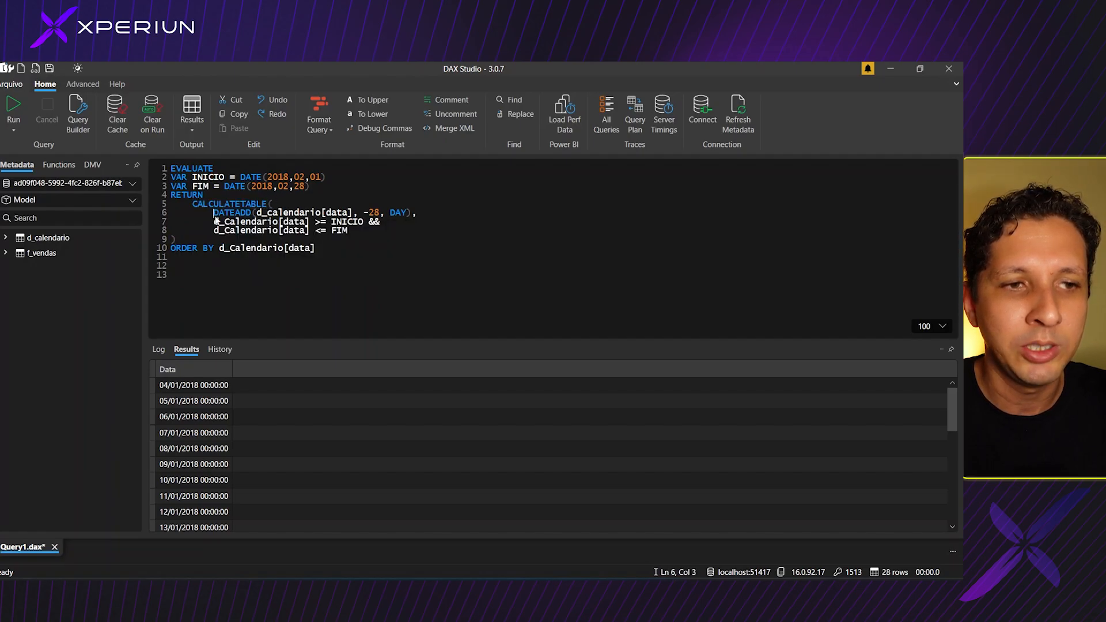
drag(215, 218, 320, 210)
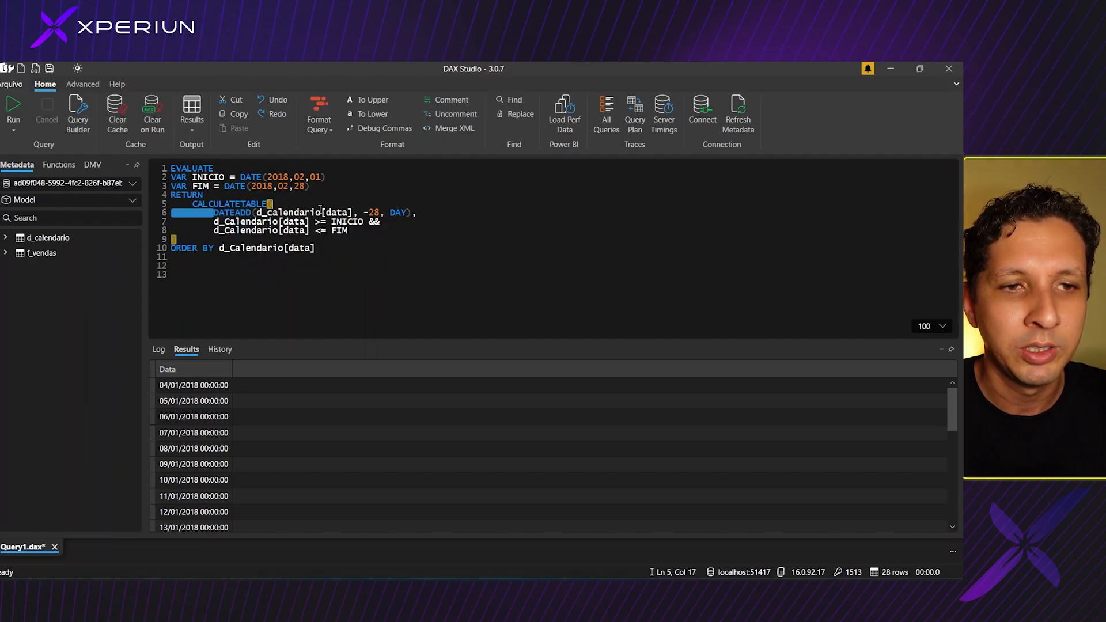
click(379, 213)
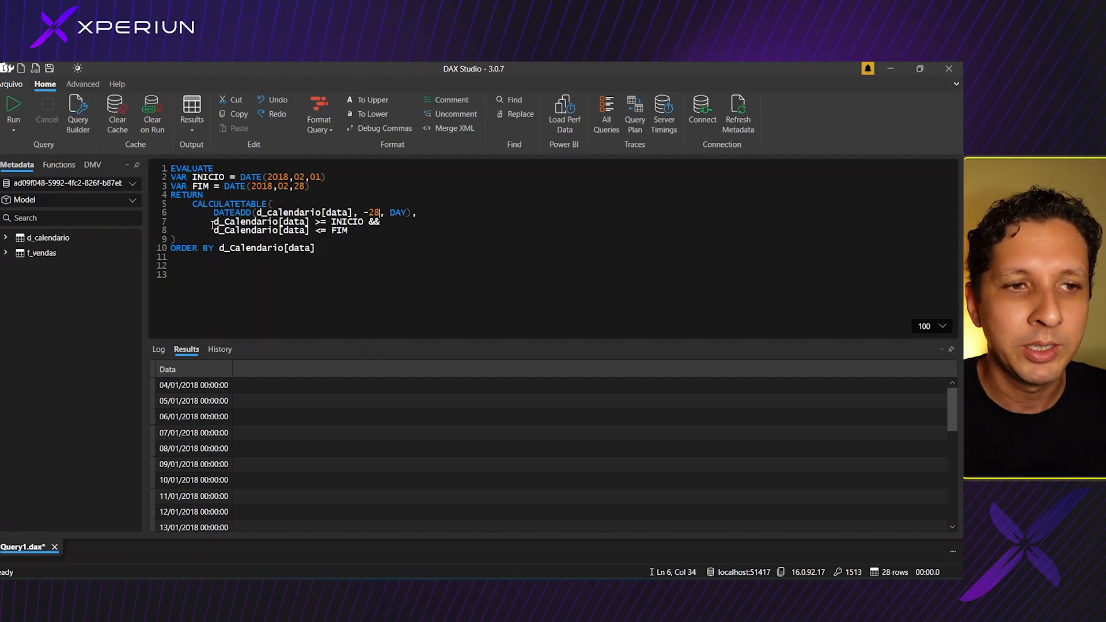
Step: Examine the d_Calendario[data] filter conditions and how they relate to the INICIO and FIM dates declared in the query
drag(213, 221, 349, 238)
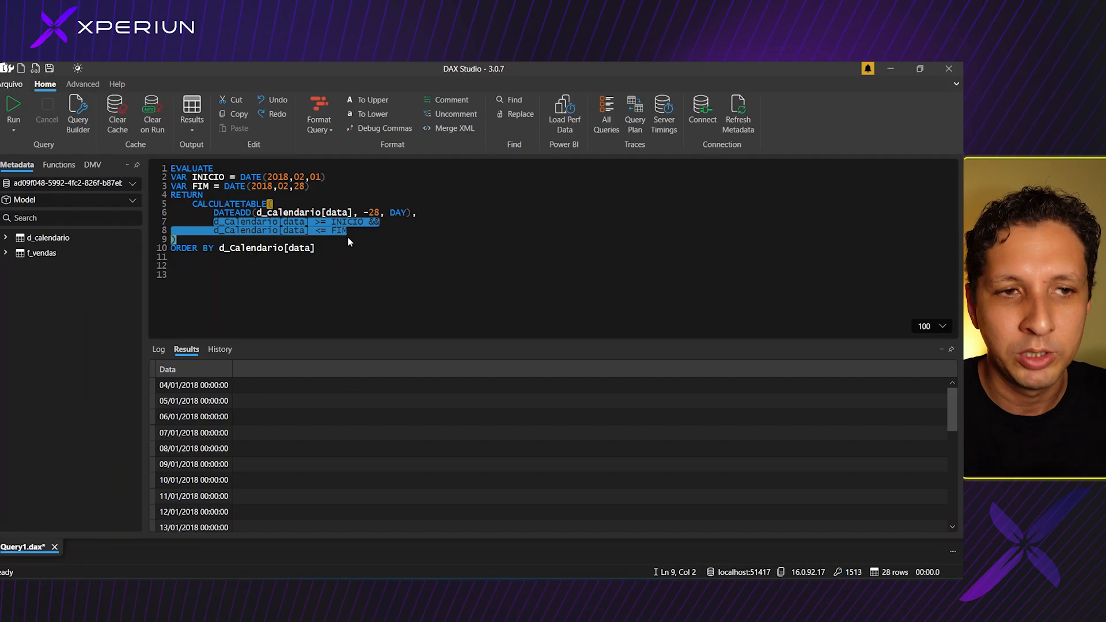
click(371, 237)
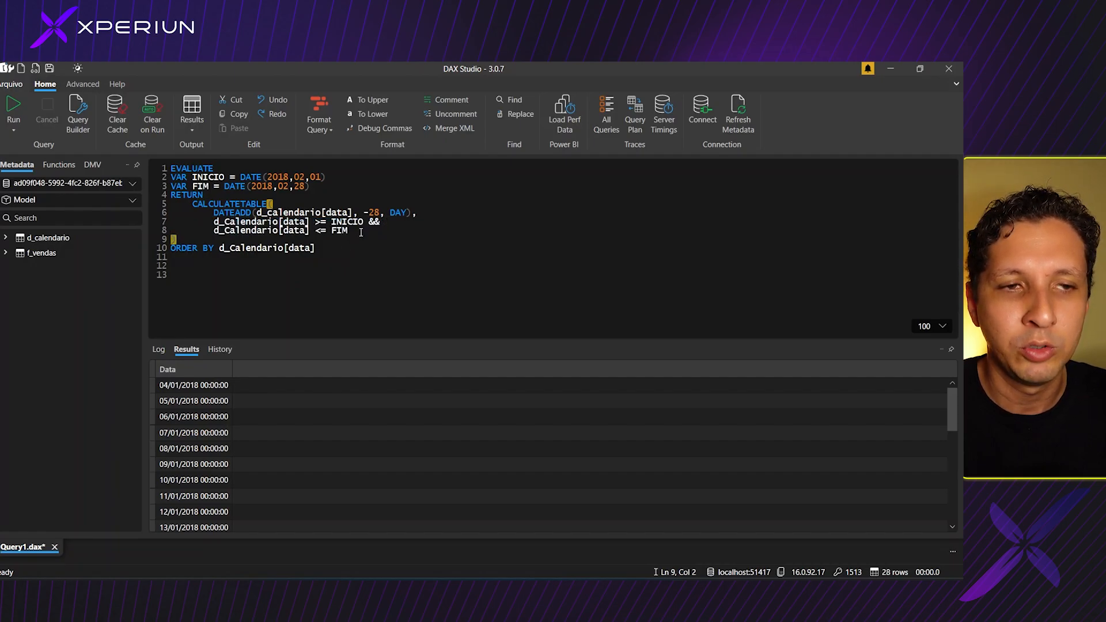
click(382, 222)
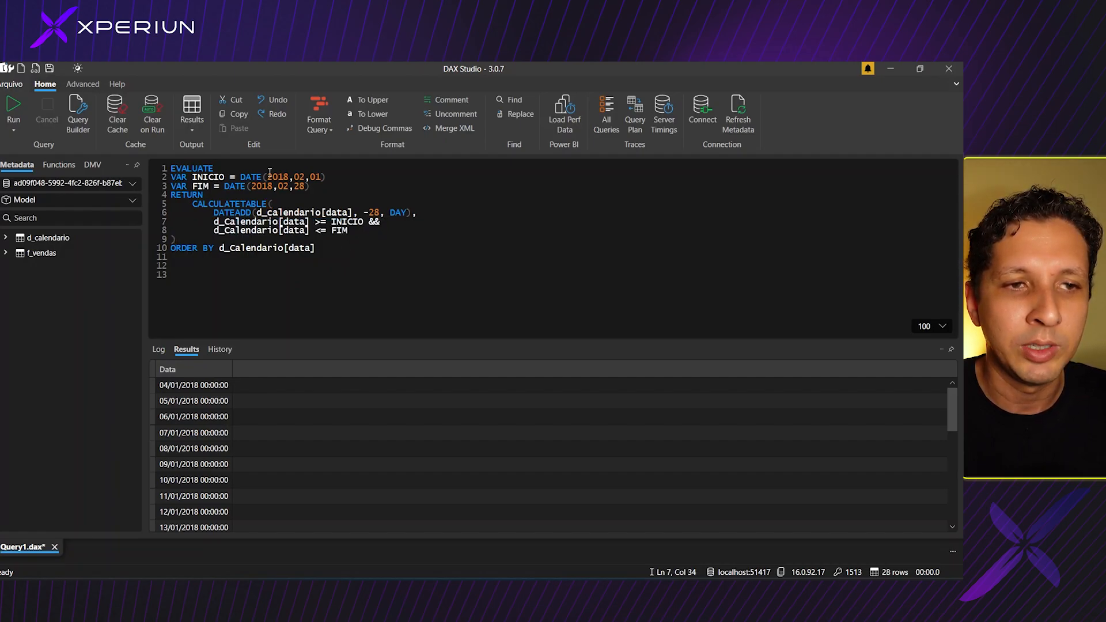
drag(171, 177, 329, 177)
drag(261, 187, 316, 195)
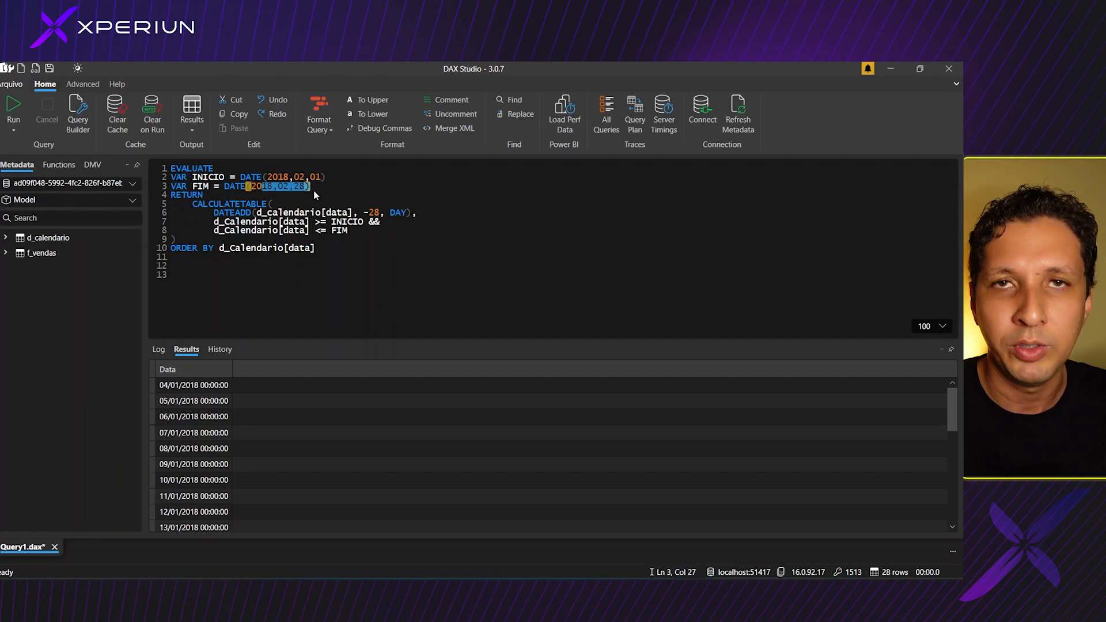
click(315, 195)
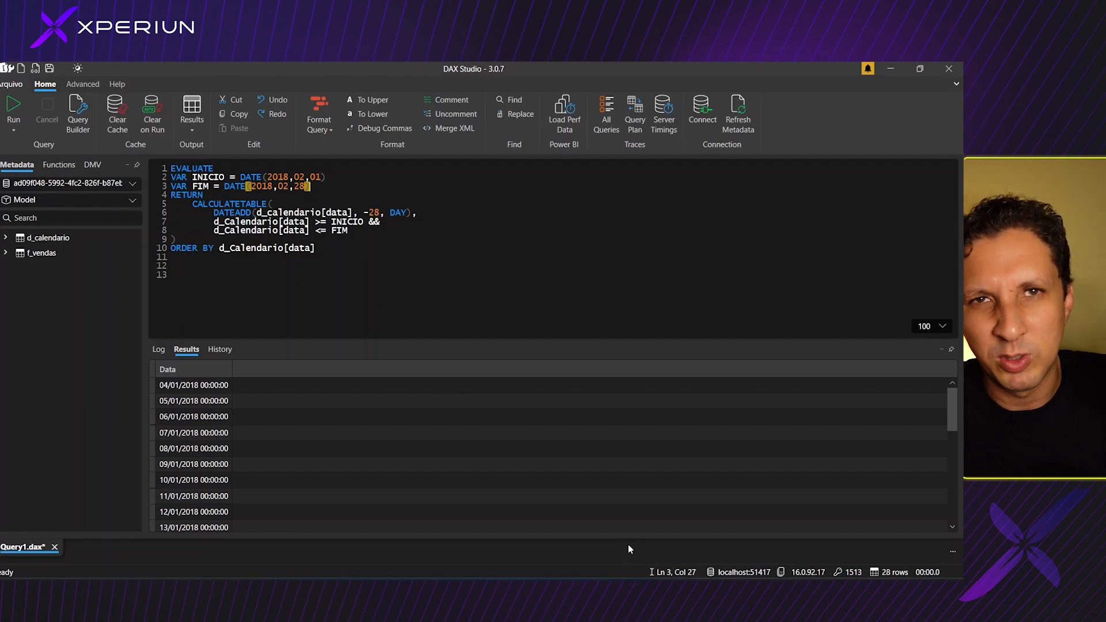
mouse_move(701, 590)
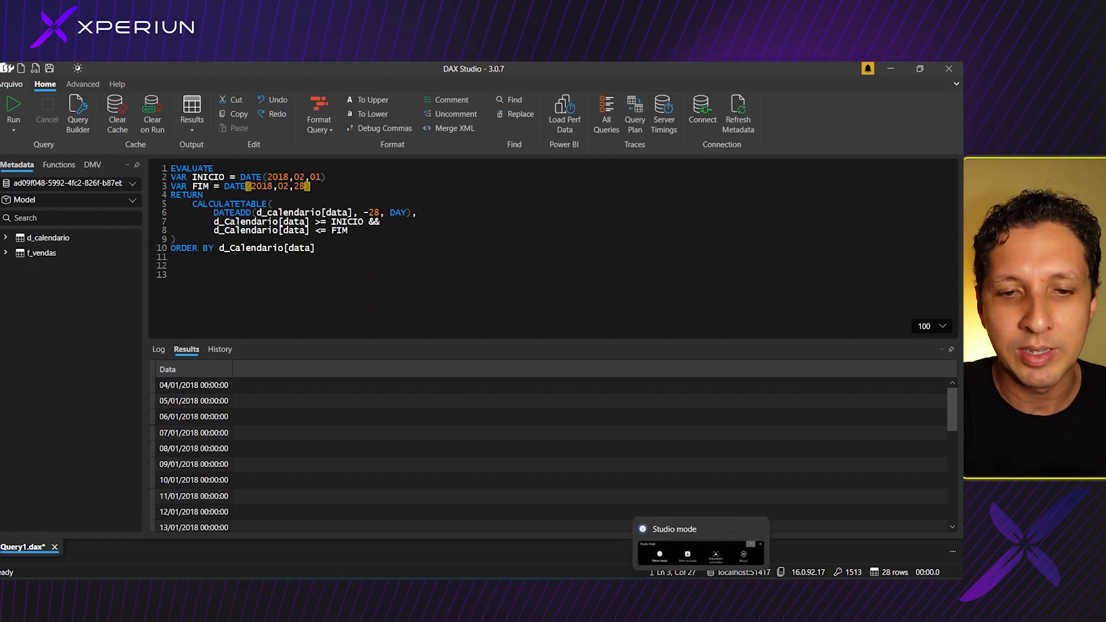
Step: Switch to Power BI Desktop and examine how the slicer's date range acts on Faturamento PA's CALCULATE and DATEADD arguments, glancing back at the DAX Studio query
mouse_move(589, 590)
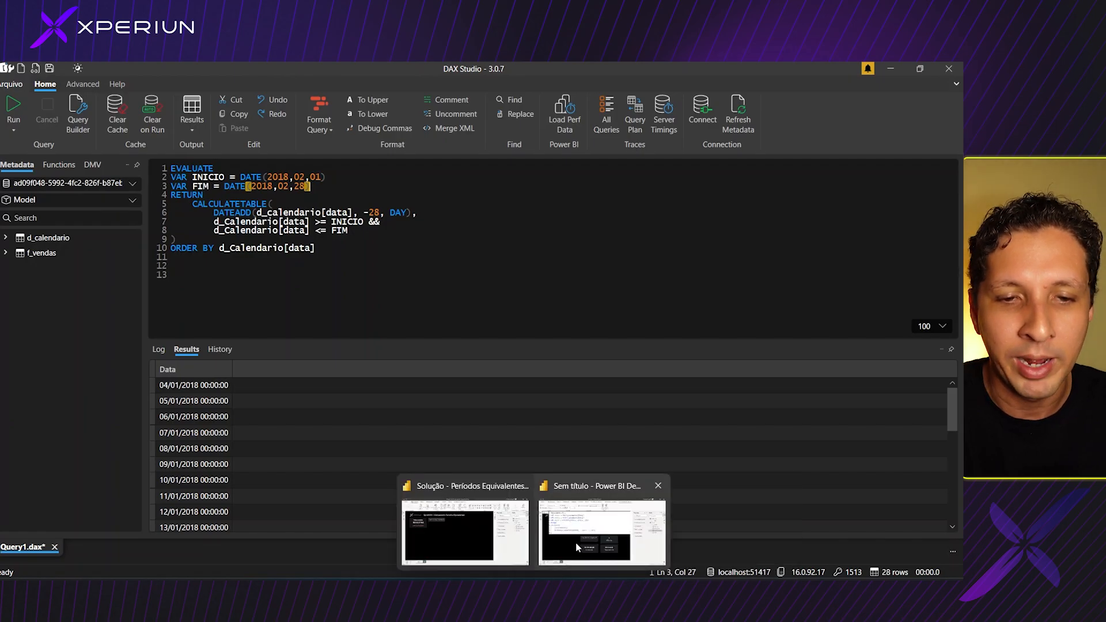
click(576, 542)
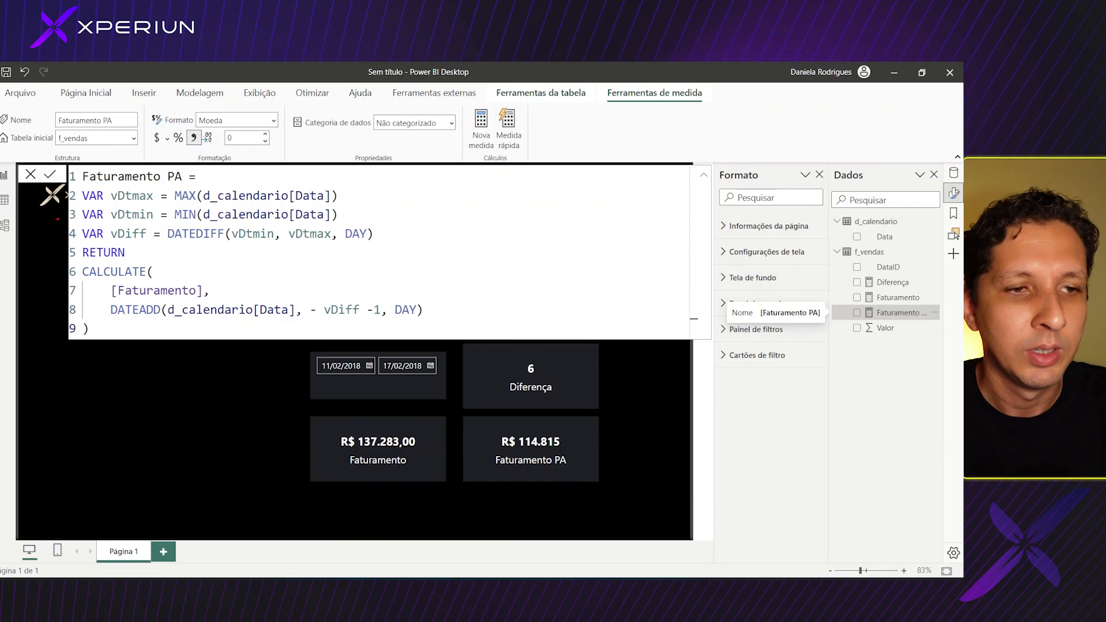
mouse_move(105, 298)
mouse_down()
mouse_move(103, 283)
mouse_move(209, 274)
mouse_move(89, 304)
mouse_move(420, 302)
mouse_move(326, 332)
mouse_move(86, 330)
mouse_up()
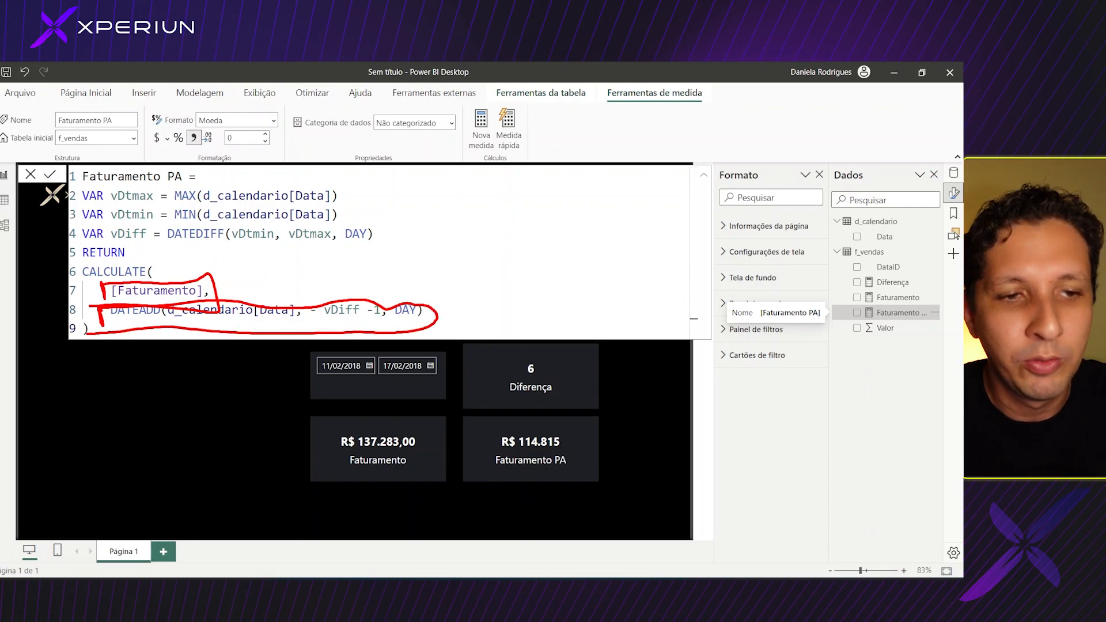
mouse_move(312, 379)
mouse_down()
mouse_move(369, 346)
mouse_move(444, 350)
mouse_move(302, 392)
mouse_move(230, 332)
mouse_move(250, 328)
mouse_up()
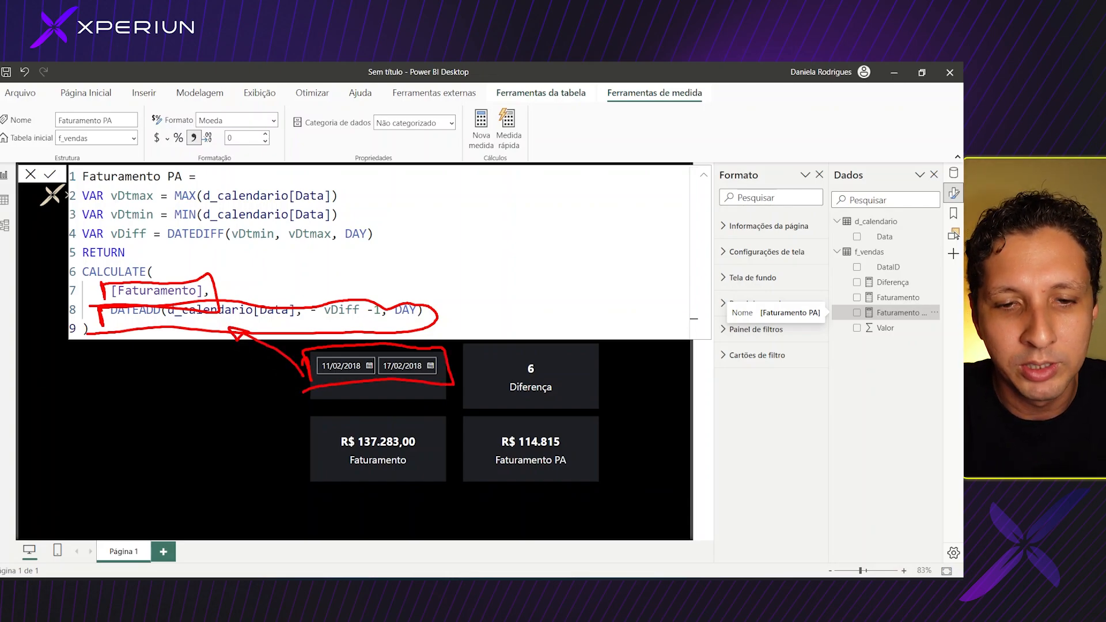
key(Escape)
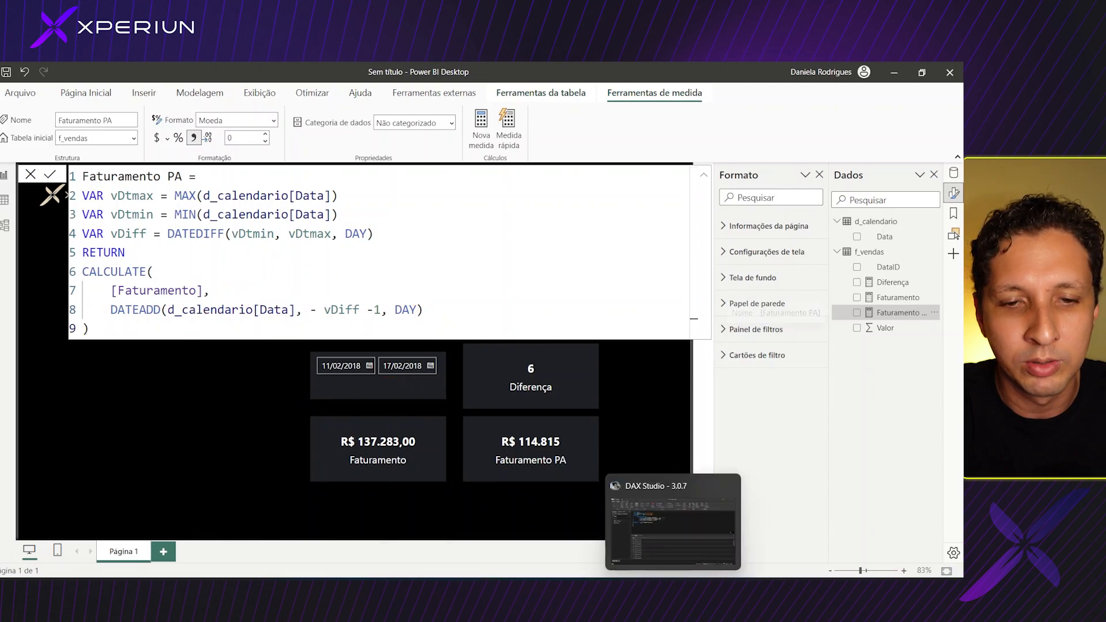
key(alt+Tab)
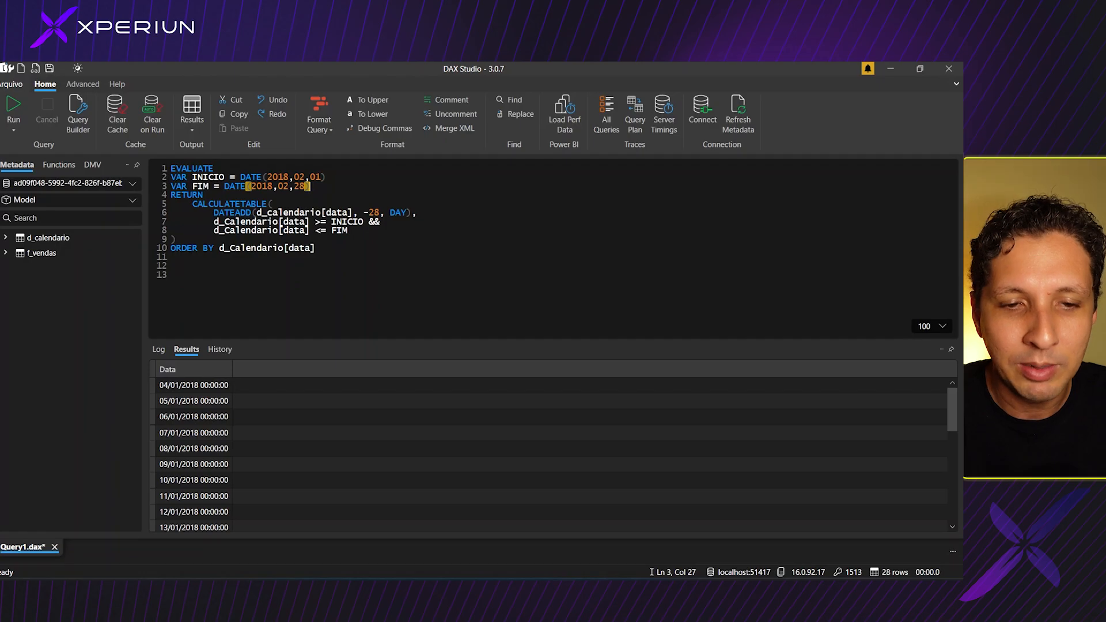
mouse_move(532, 578)
click(576, 530)
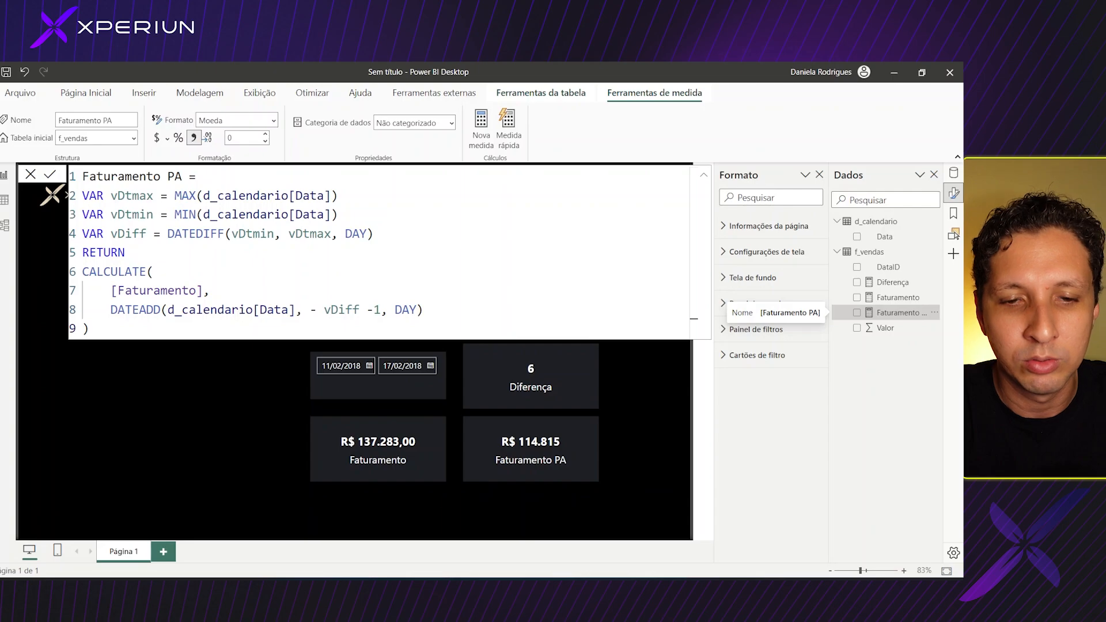
Step: Switch to DAX Studio and set the query's INICIO to DATE(2018,02,11) and FIM to DATE(2018,02,24)
click(673, 524)
click(322, 177)
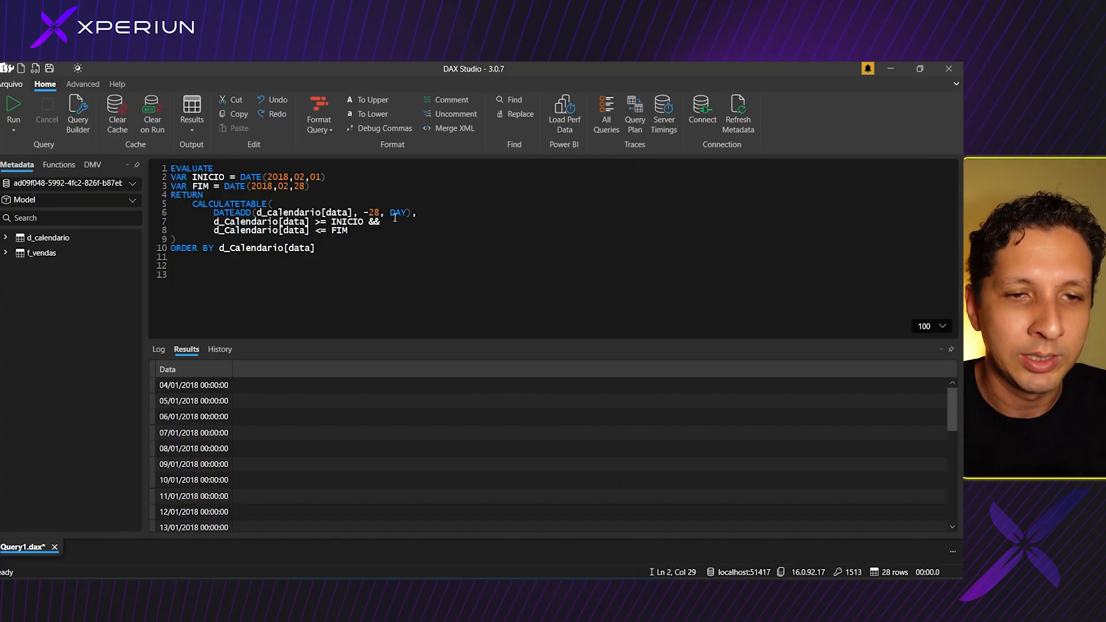
key(BackSpace)
key(BackSpace)
text(11)
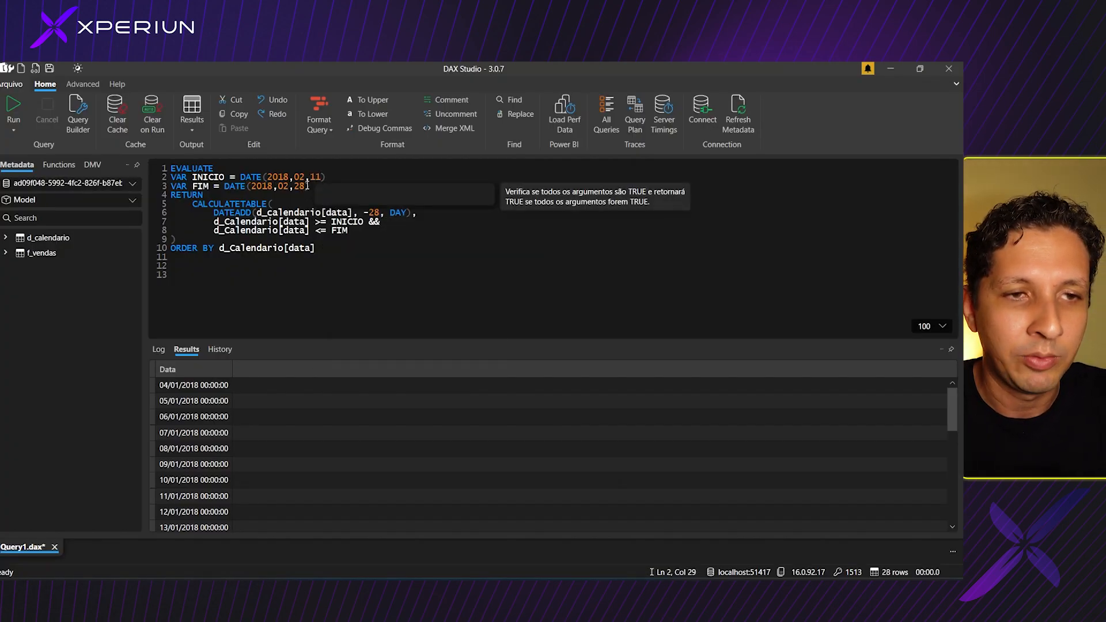
click(307, 185)
key(BackSpace)
key(BackSpace)
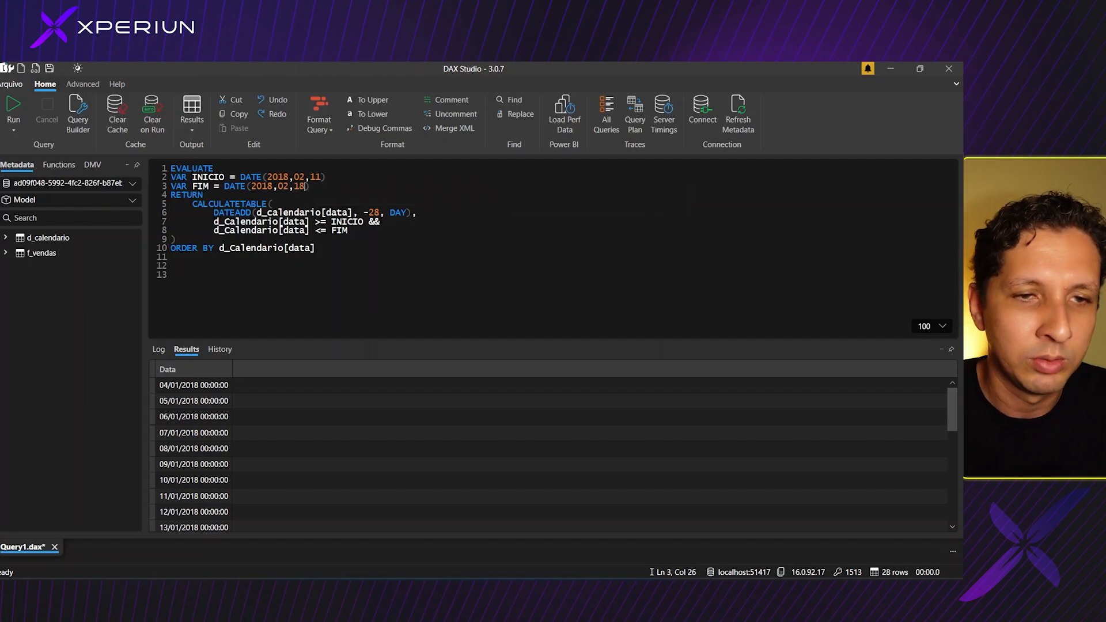
text(24)
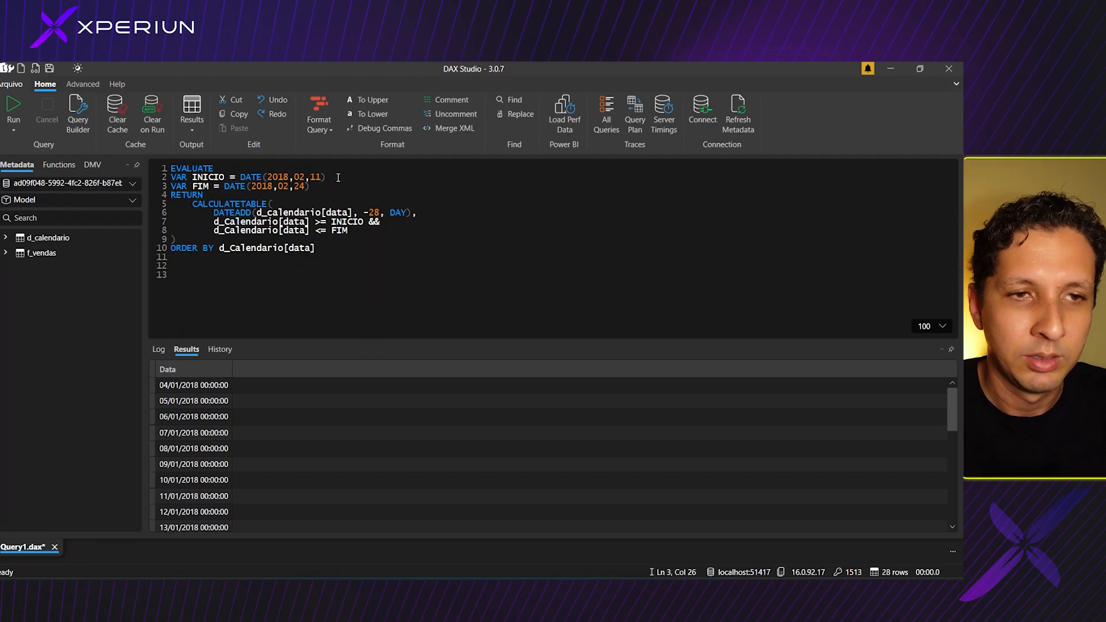
Step: Set INICIO to DATE(2018,02,18) and the DATEADD shift to -6 DAY
click(316, 177)
key(Delete)
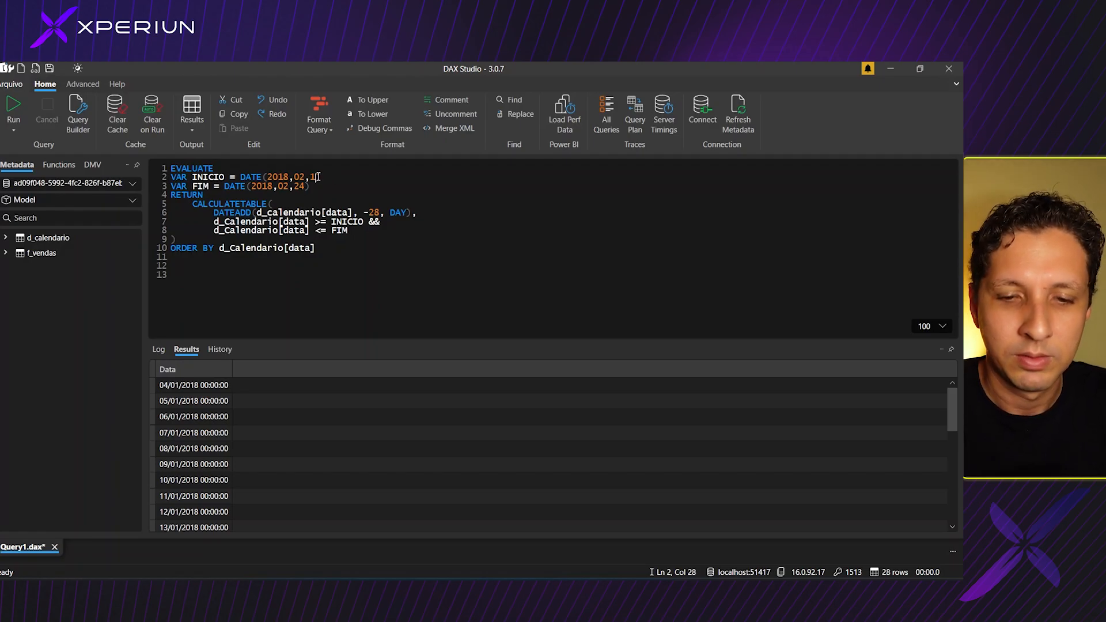
key(BackSpace)
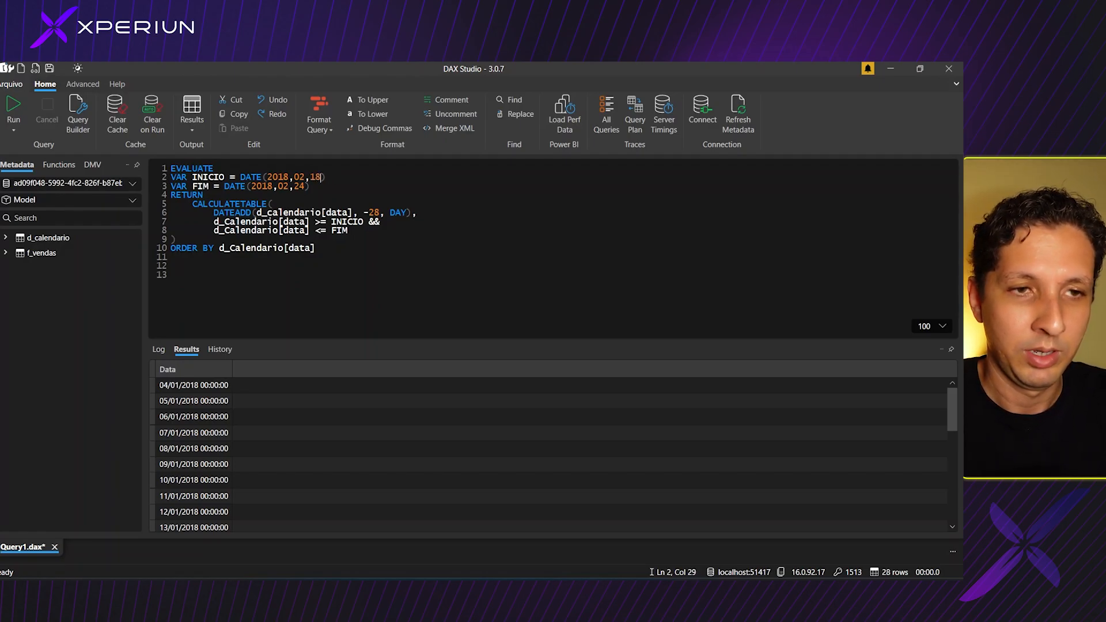
text(18)
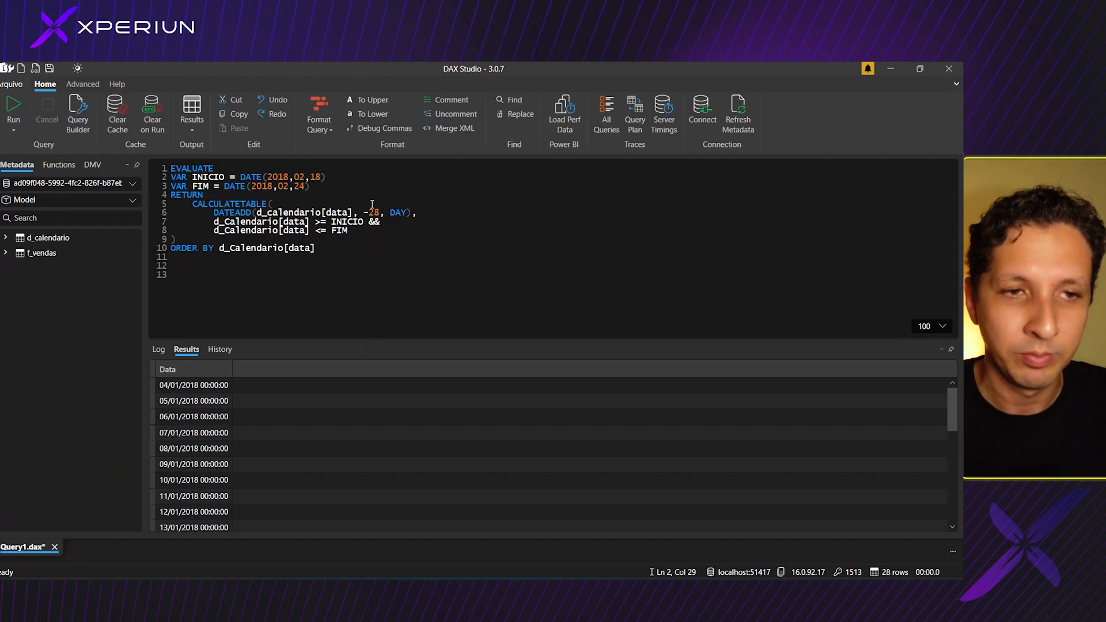
click(373, 213)
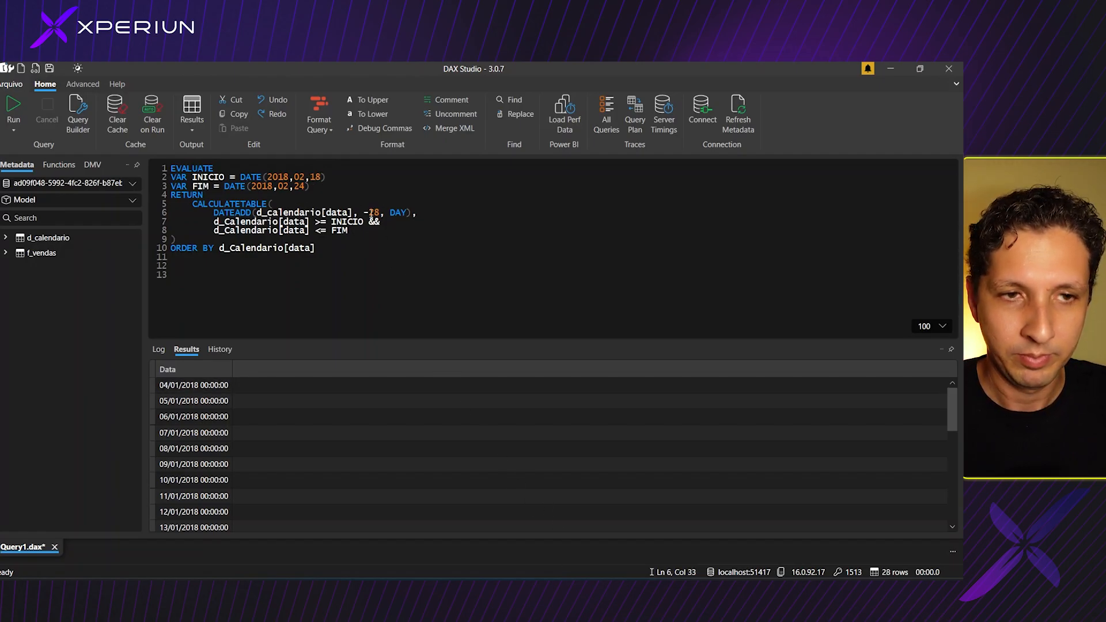
key(BackSpace)
key(BackSpace)
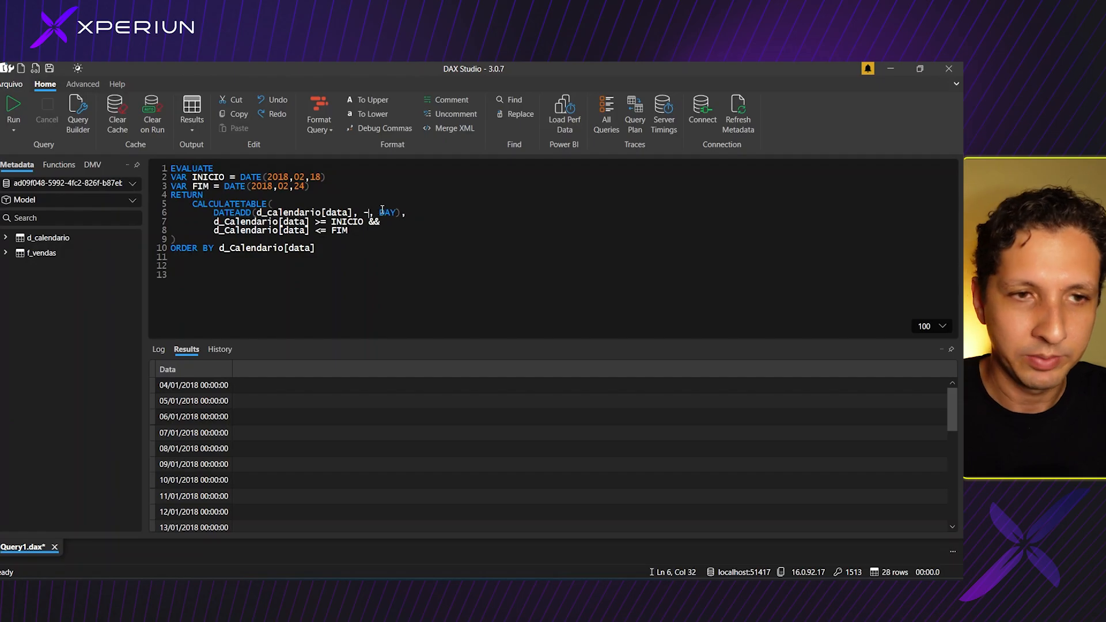
text(6)
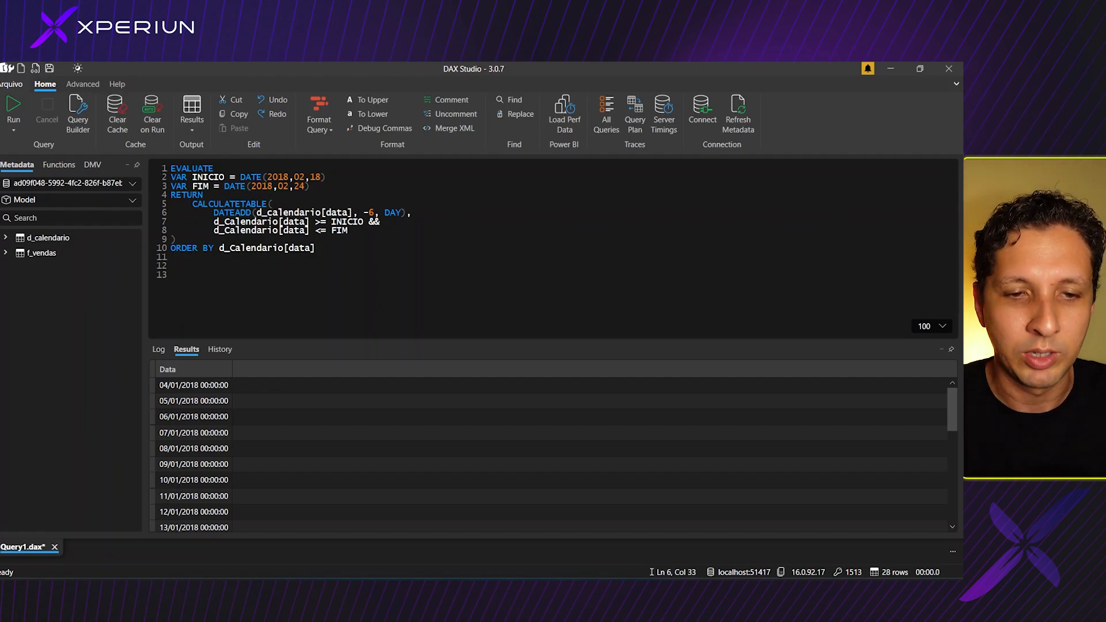
Step: Switch to Power BI Desktop and set the date slicer to the range 18/02/2018–24/02/2018
mouse_move(534, 588)
click(617, 554)
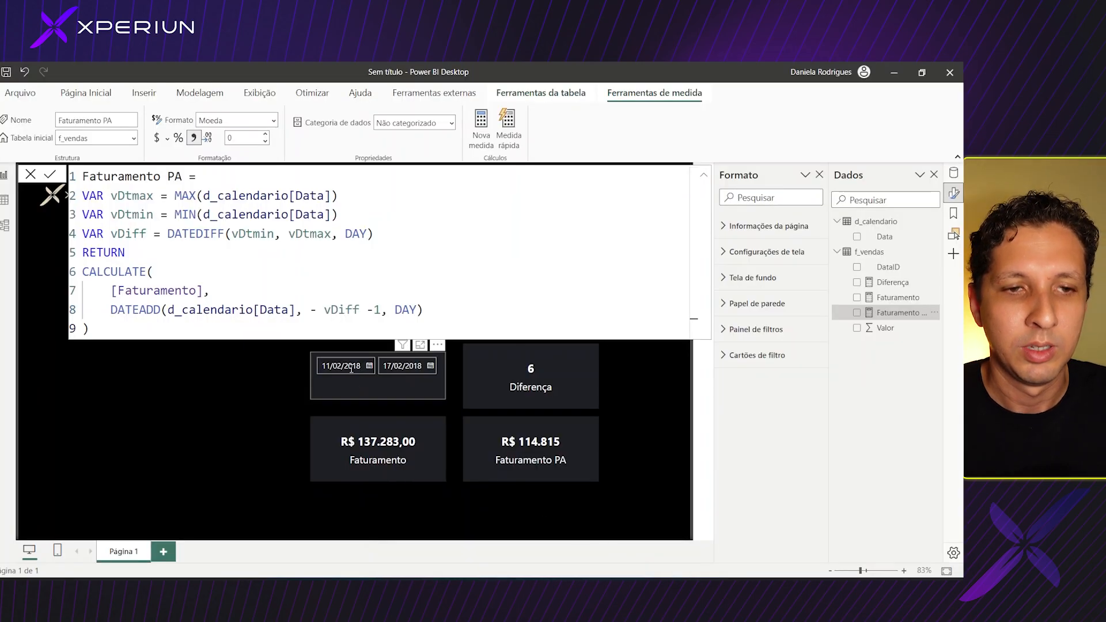
click(430, 368)
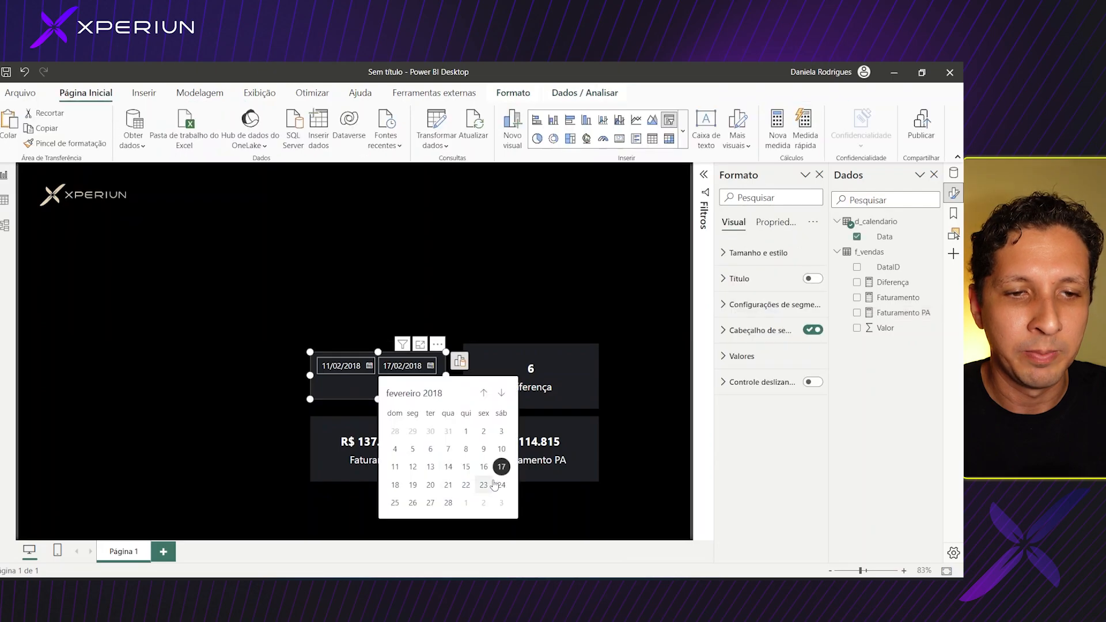
click(501, 485)
click(369, 367)
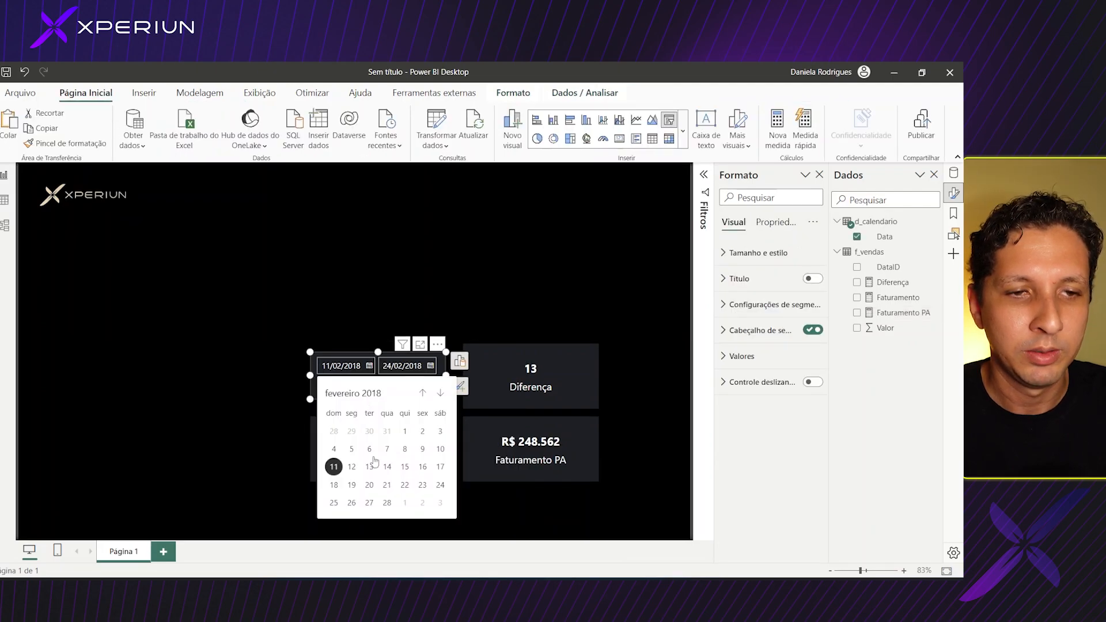
click(334, 485)
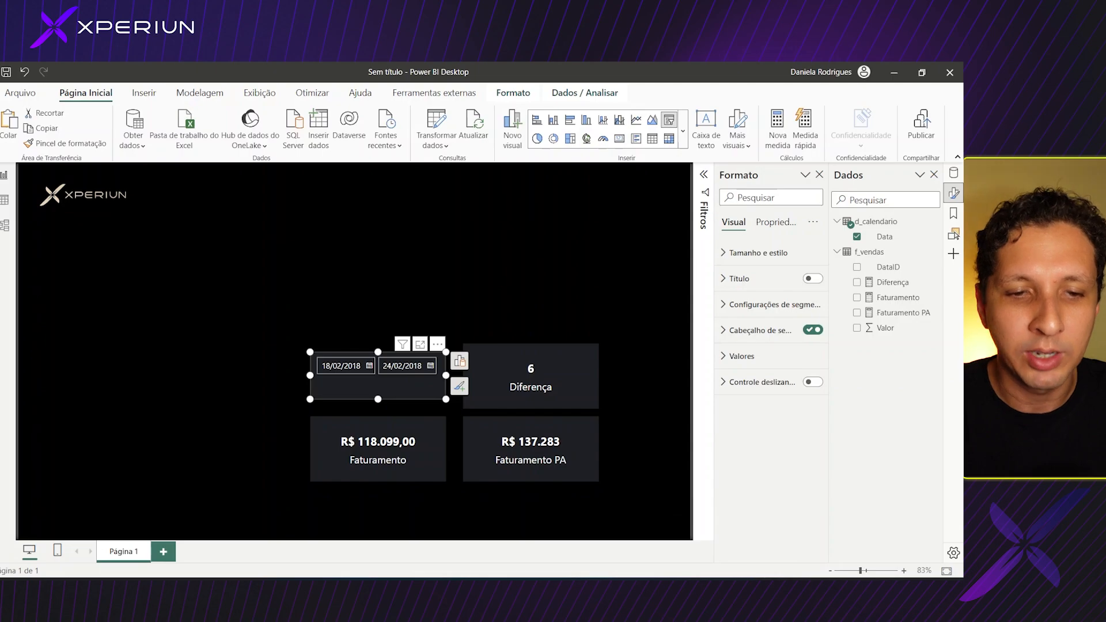
Step: Switch to DAX Studio, run the query and examine the first and last dates it returns
key(alt+Tab)
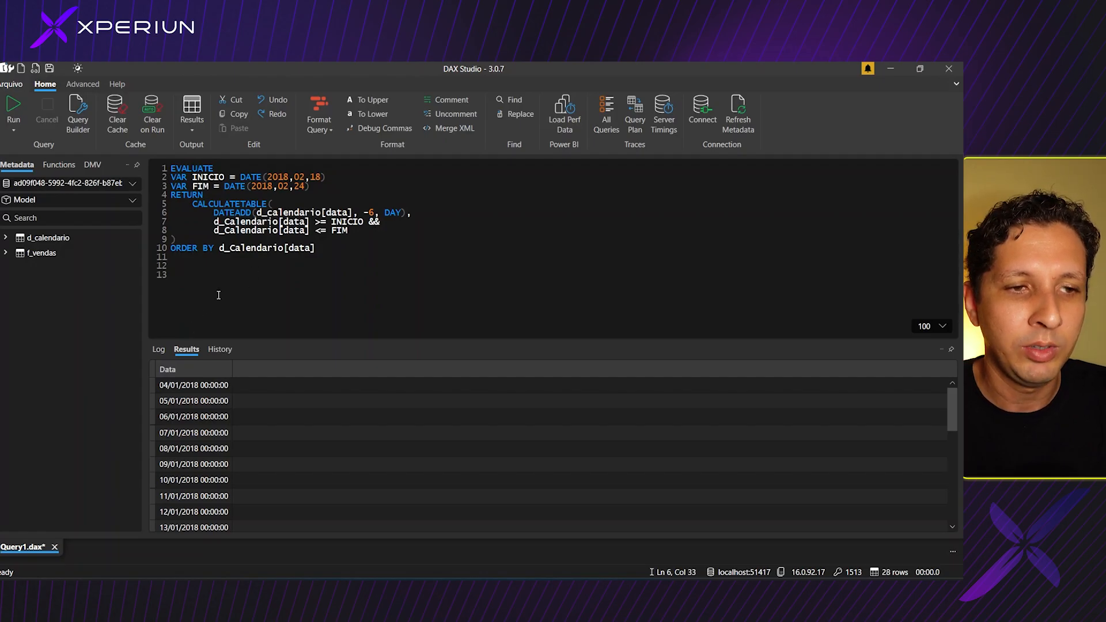
click(21, 112)
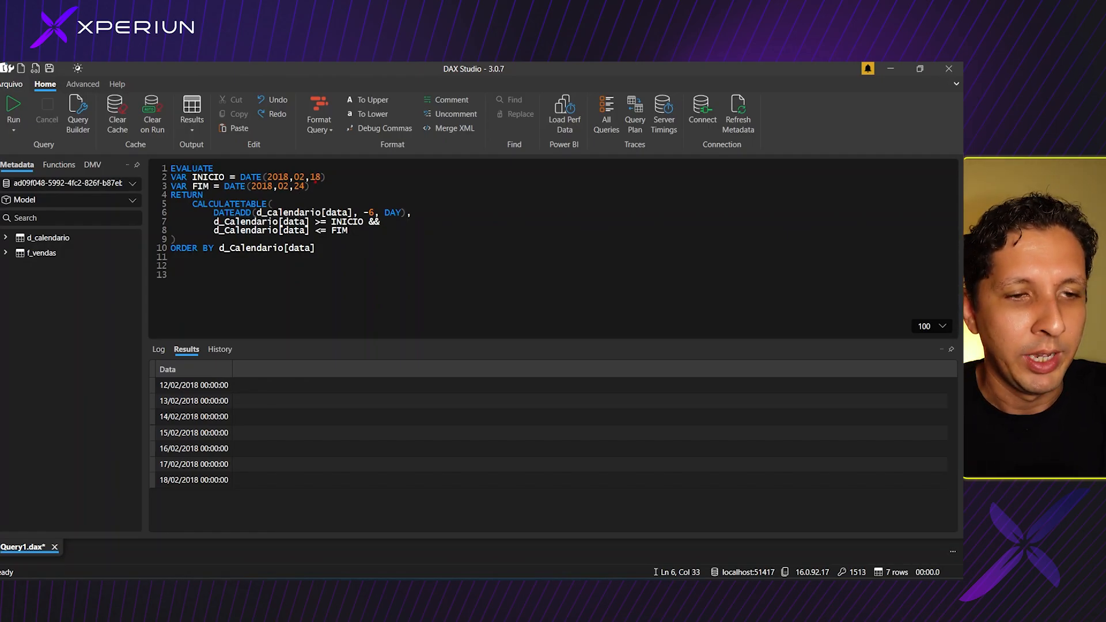
mouse_move(151, 378)
mouse_down()
mouse_move(162, 497)
mouse_move(151, 393)
mouse_up()
mouse_move(151, 378)
mouse_down()
mouse_move(250, 386)
mouse_move(258, 485)
mouse_move(157, 500)
mouse_up()
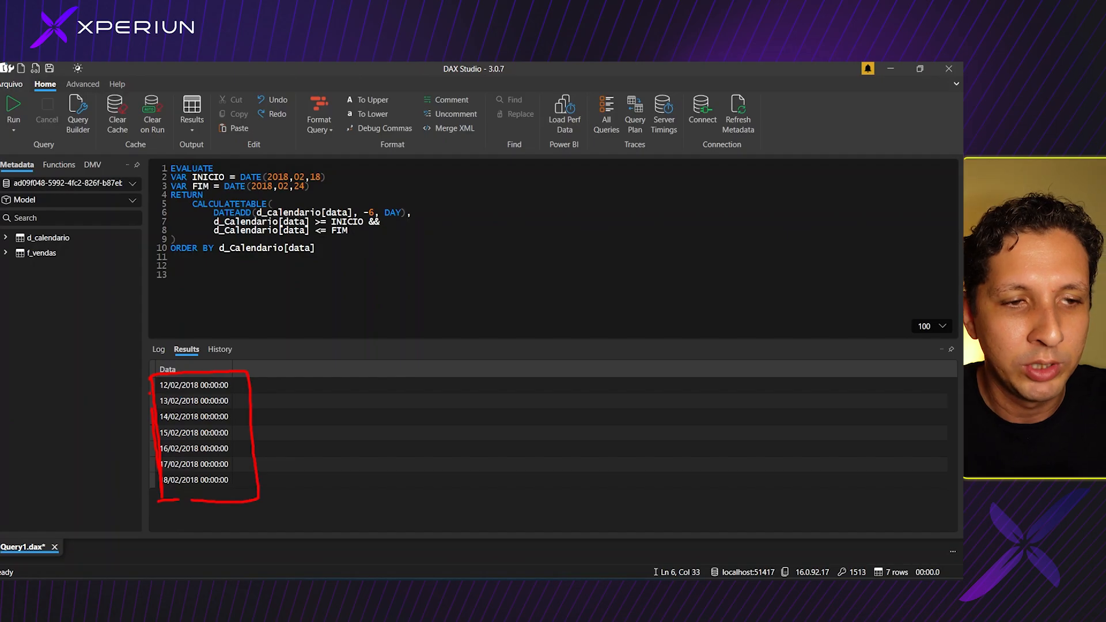
drag(167, 383, 163, 382)
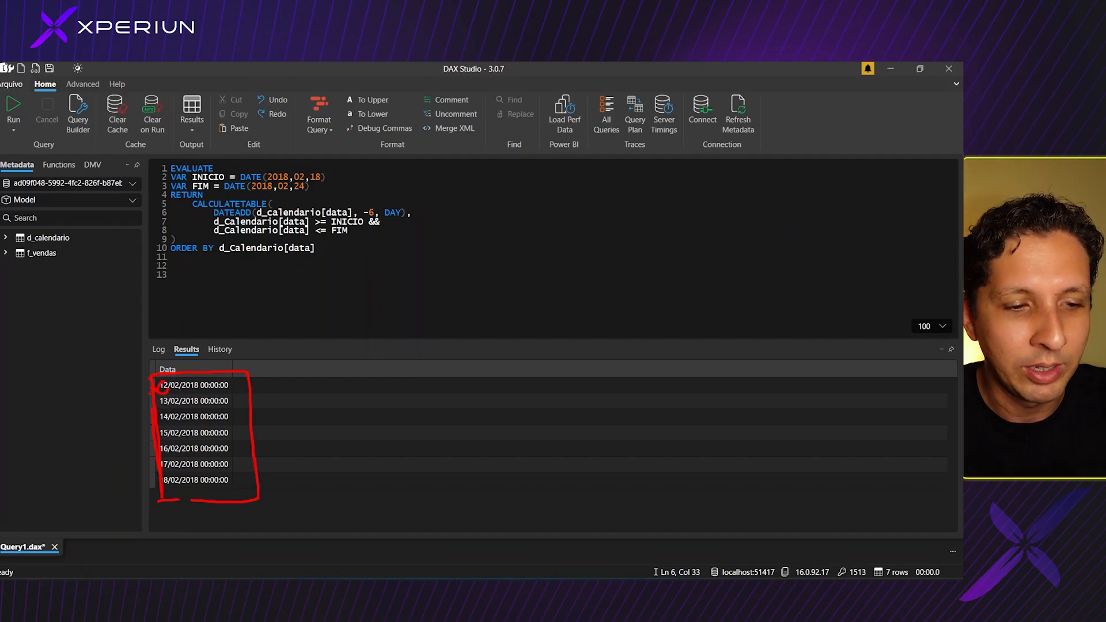
key(Escape)
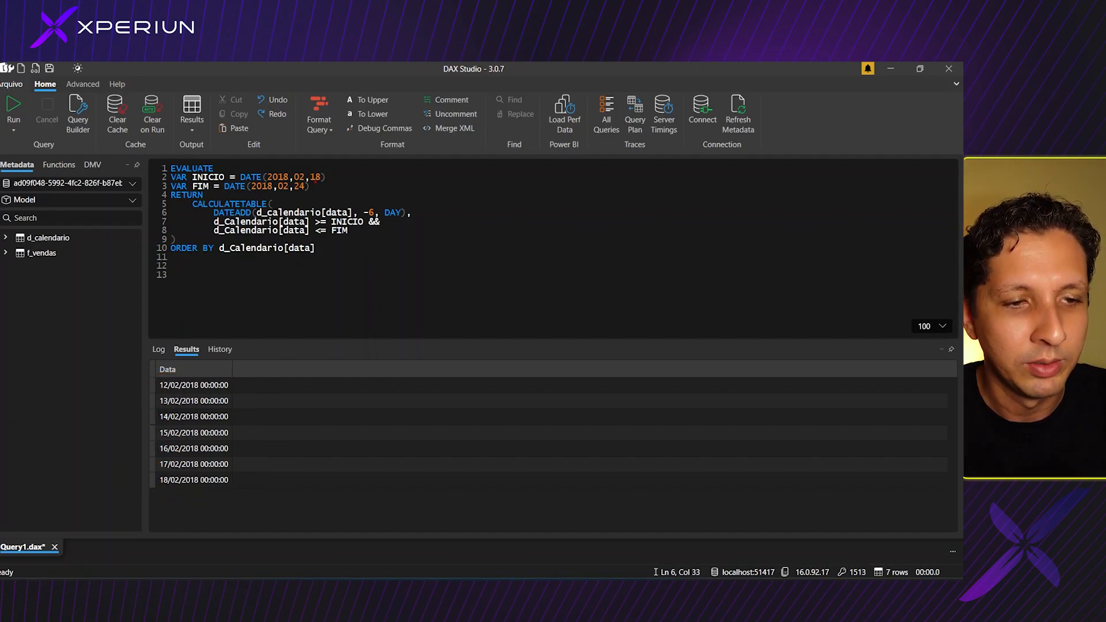
mouse_move(167, 475)
mouse_down()
mouse_move(155, 484)
mouse_move(169, 487)
mouse_up()
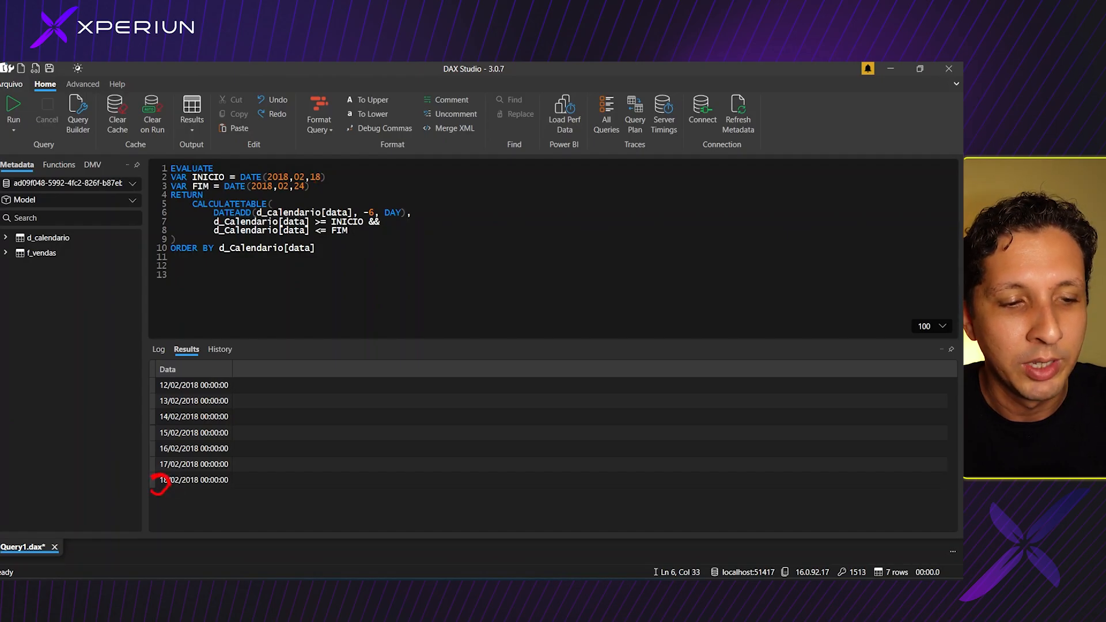
key(Escape)
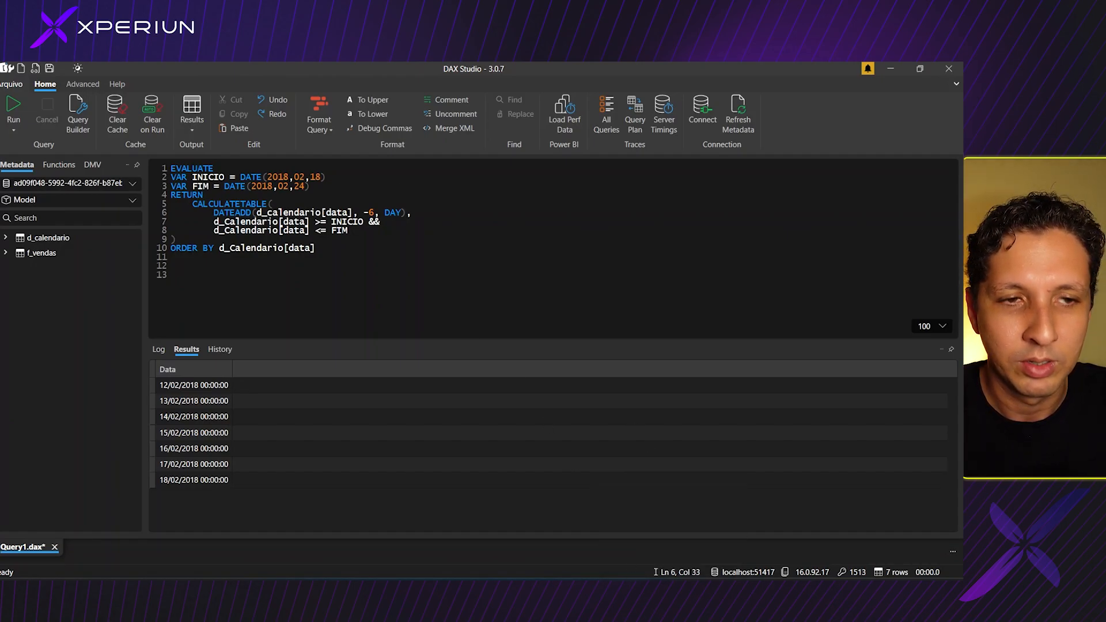
Step: Switch to Power BI Desktop and compare 12 and 18 February 2018 in the slicer's start-date calendar
click(534, 592)
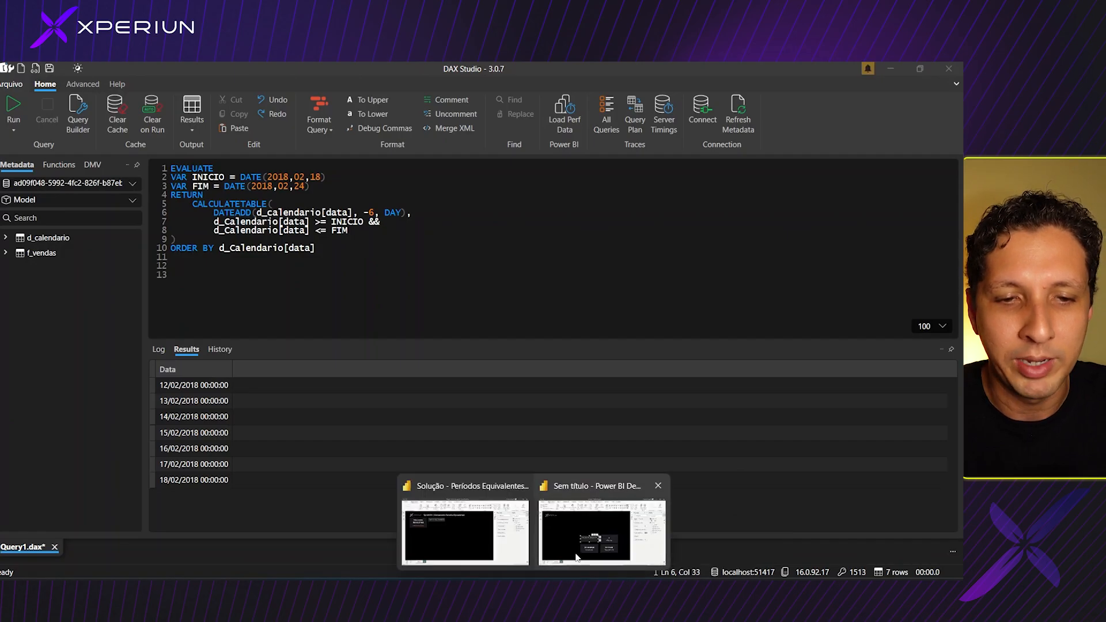
click(576, 557)
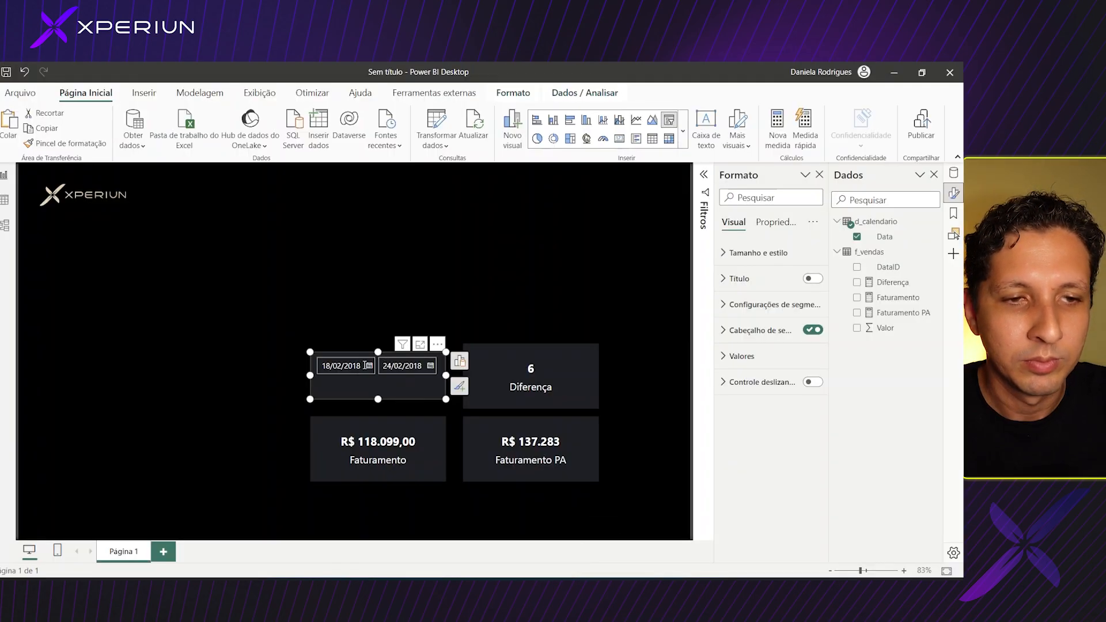
click(370, 367)
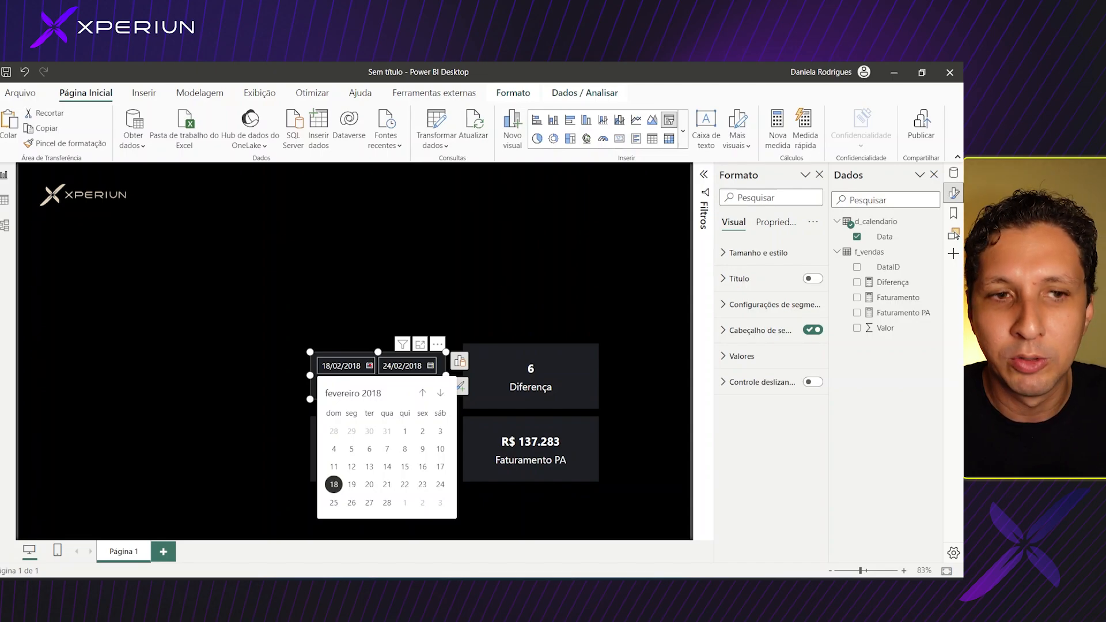
mouse_move(338, 464)
mouse_down()
mouse_move(364, 463)
mouse_move(344, 460)
mouse_move(319, 482)
mouse_up()
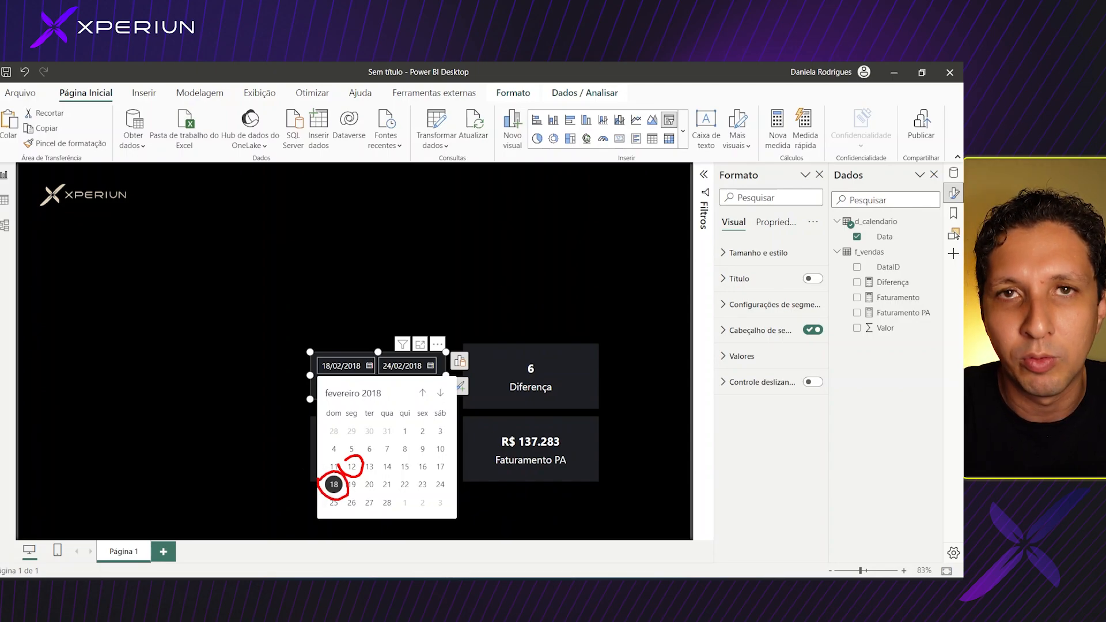
key(Escape)
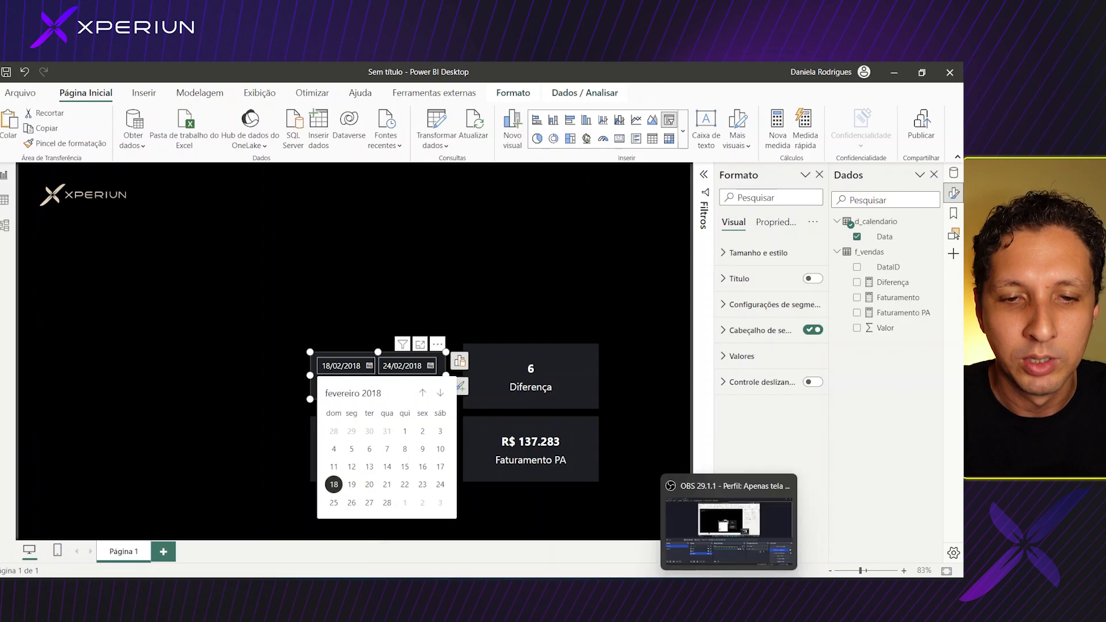
Step: Switch to DAX Studio, set the DATEADD shift to -7 DAY and run the query
click(685, 591)
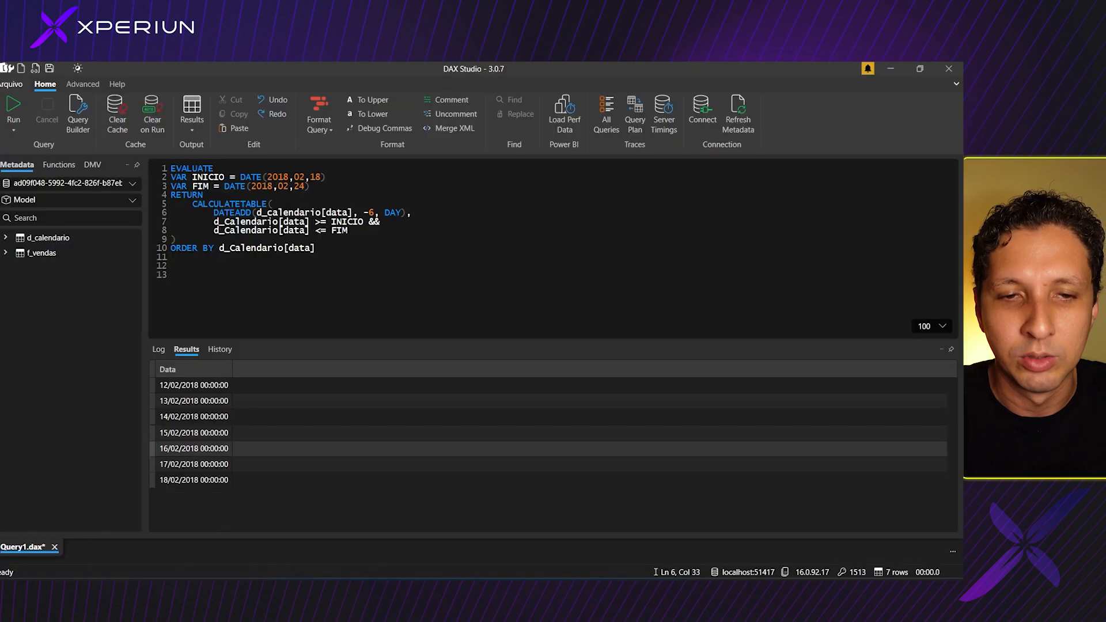
double_click(374, 213)
key(BackSpace)
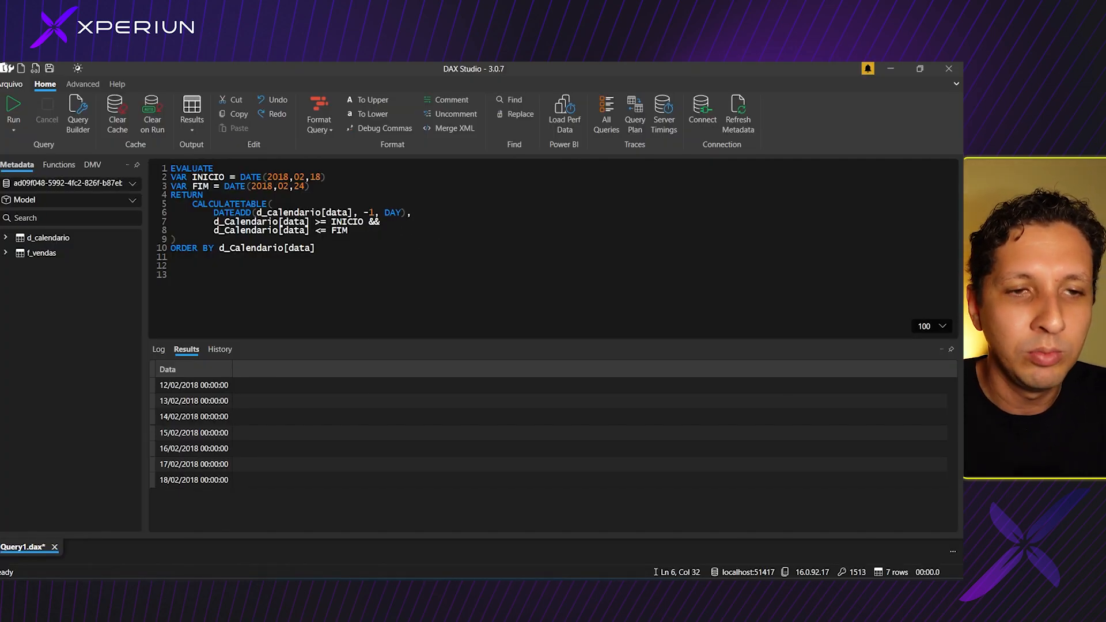
text(7)
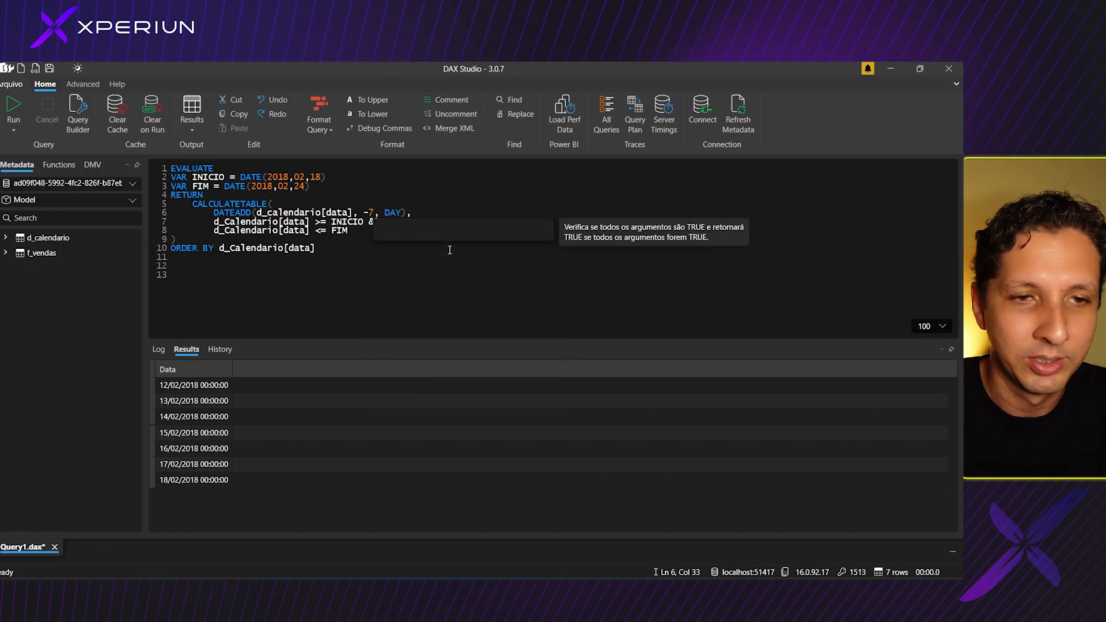
click(352, 249)
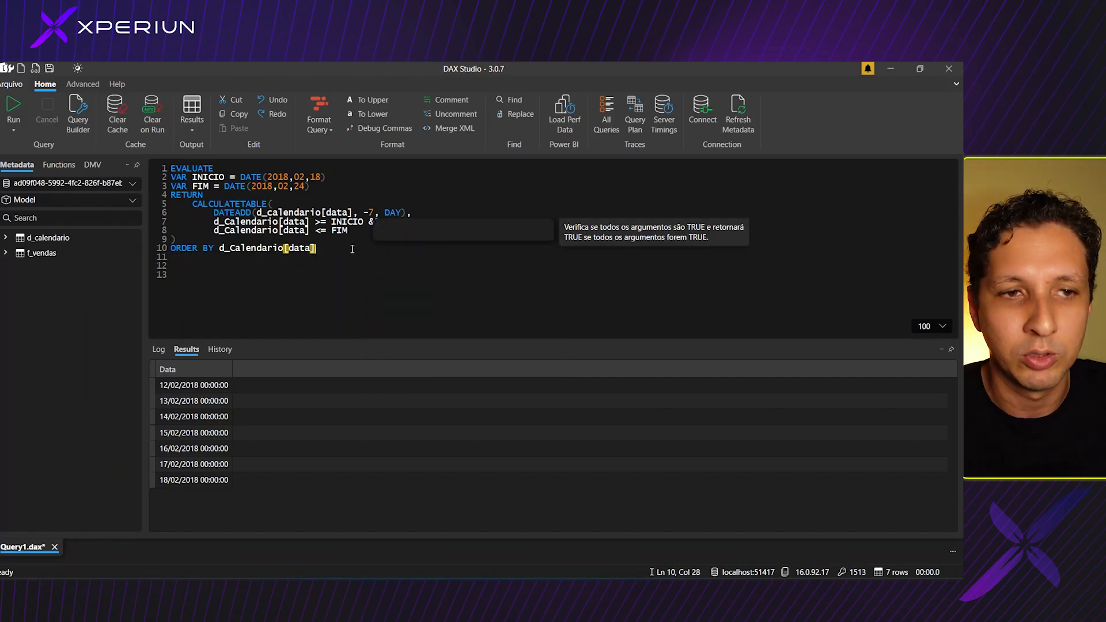
click(333, 258)
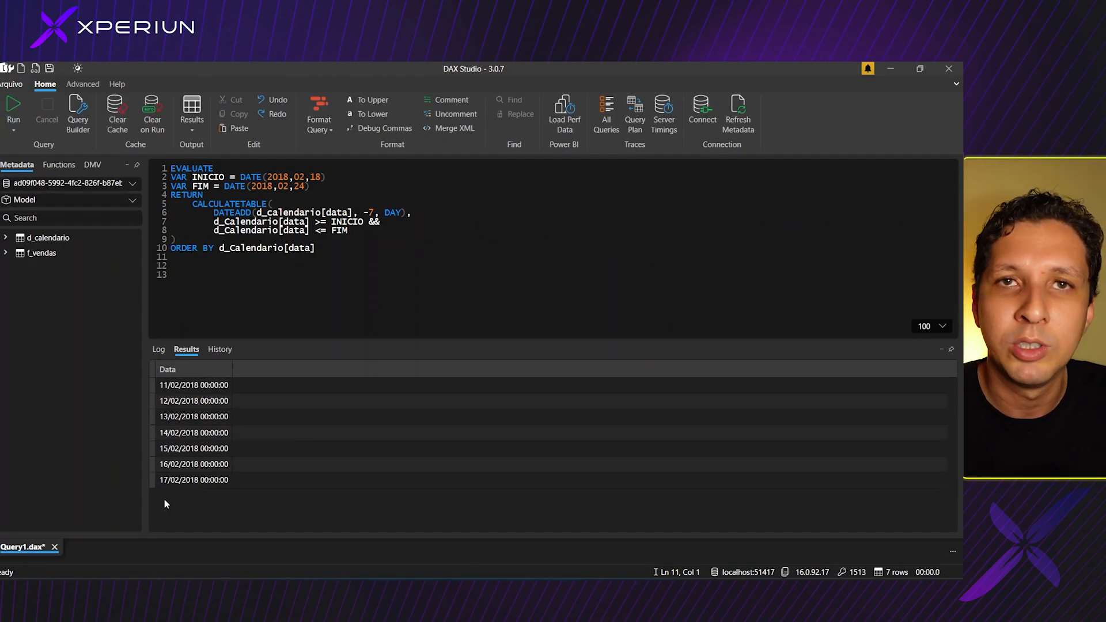
Step: Set INICIO to DATE(2018,02,01) and FIM to DATE(2018,02,28) in the query
click(324, 177)
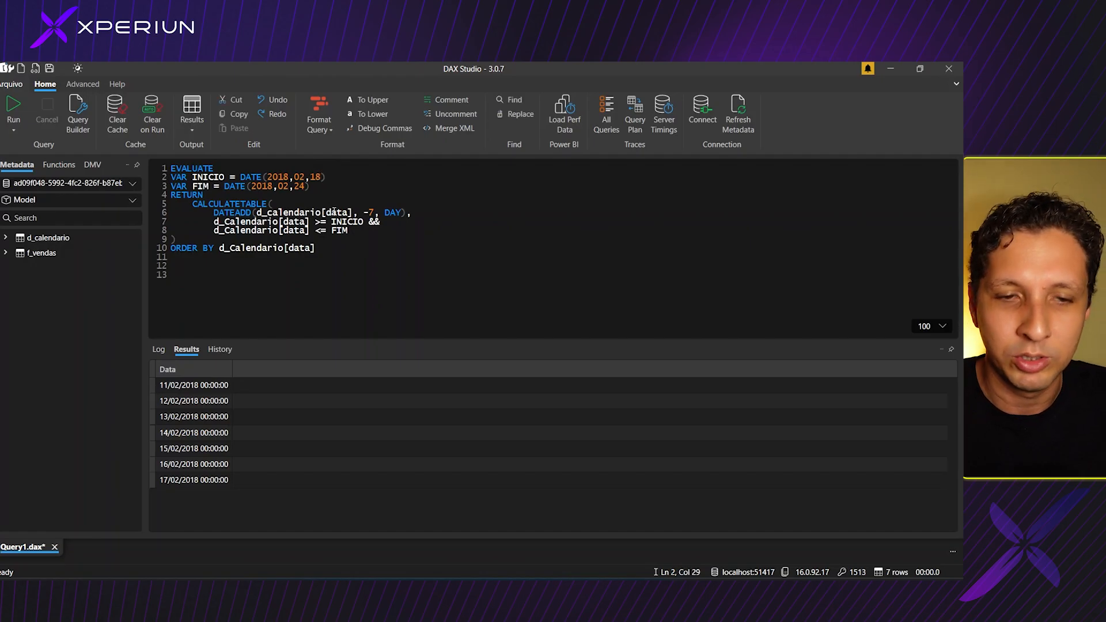
text(1)
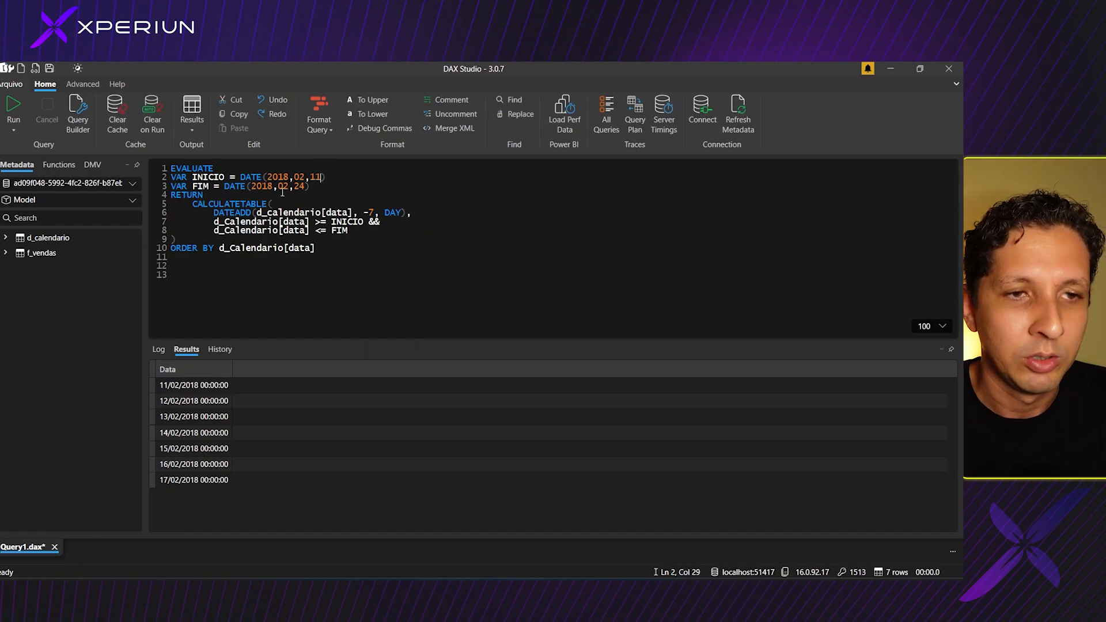
text(01)
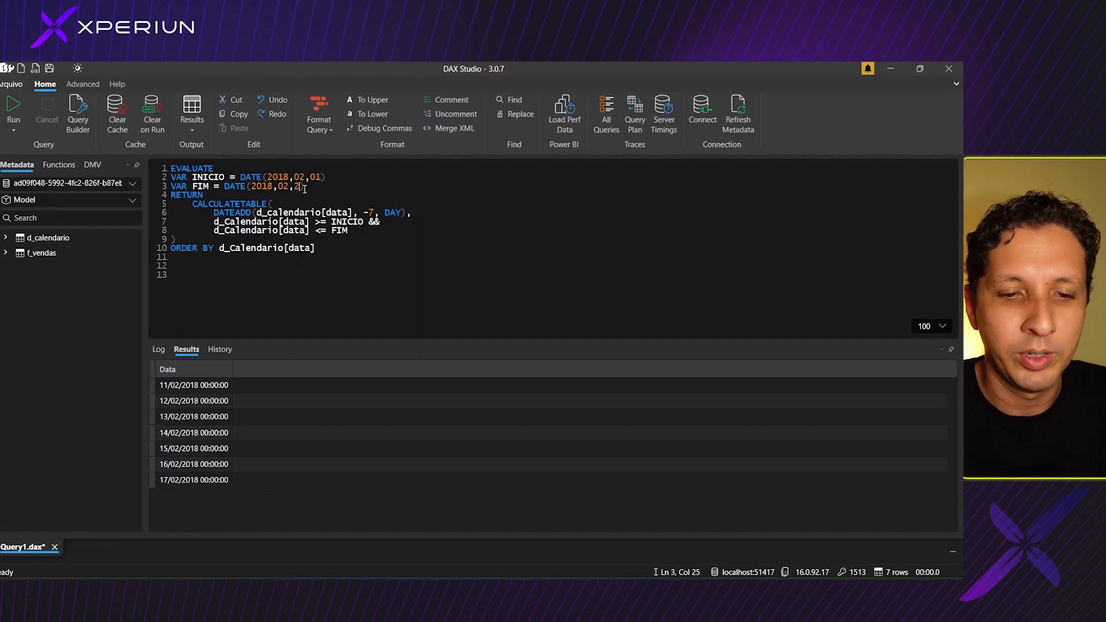
text(8)
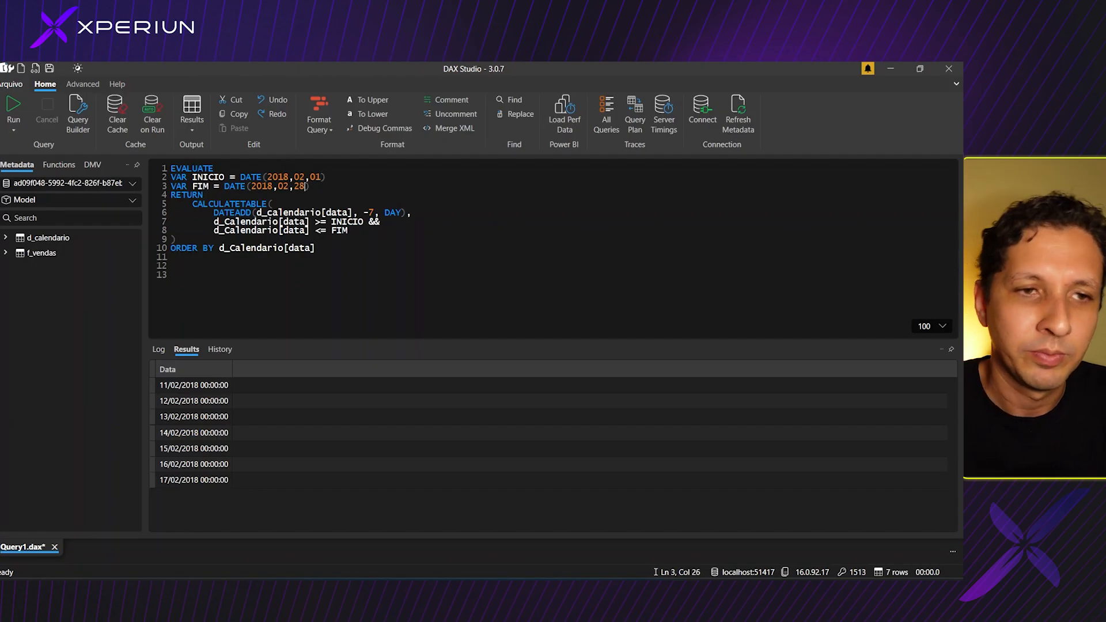
Step: Set the DATEADD shift to -27 DAY, run the query and examine the last date it returns
click(372, 212)
key(BackSpace)
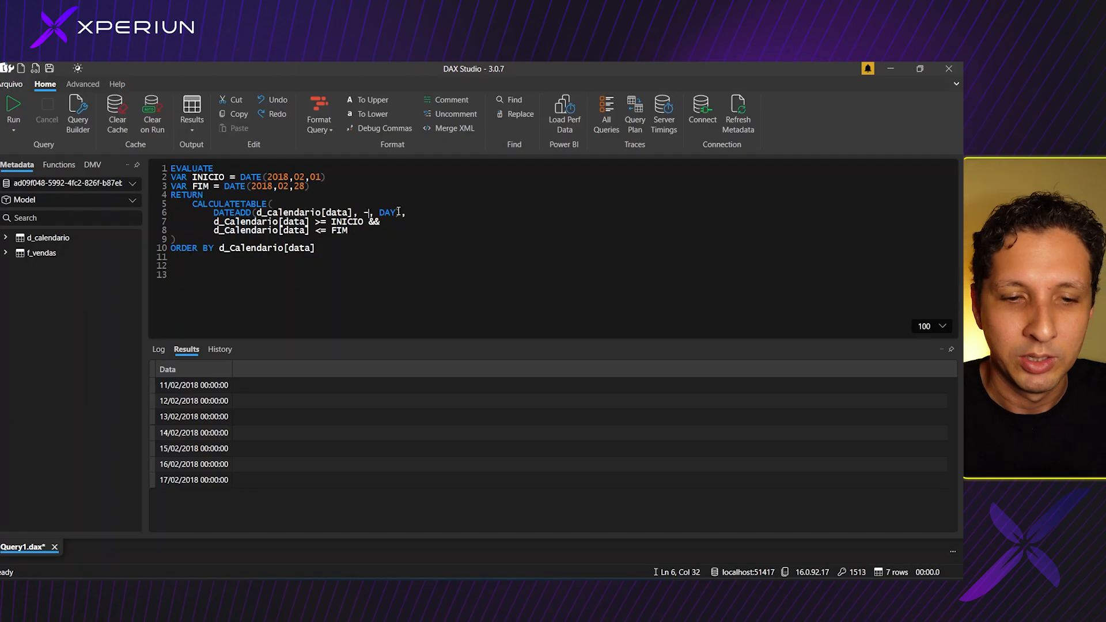
text(27)
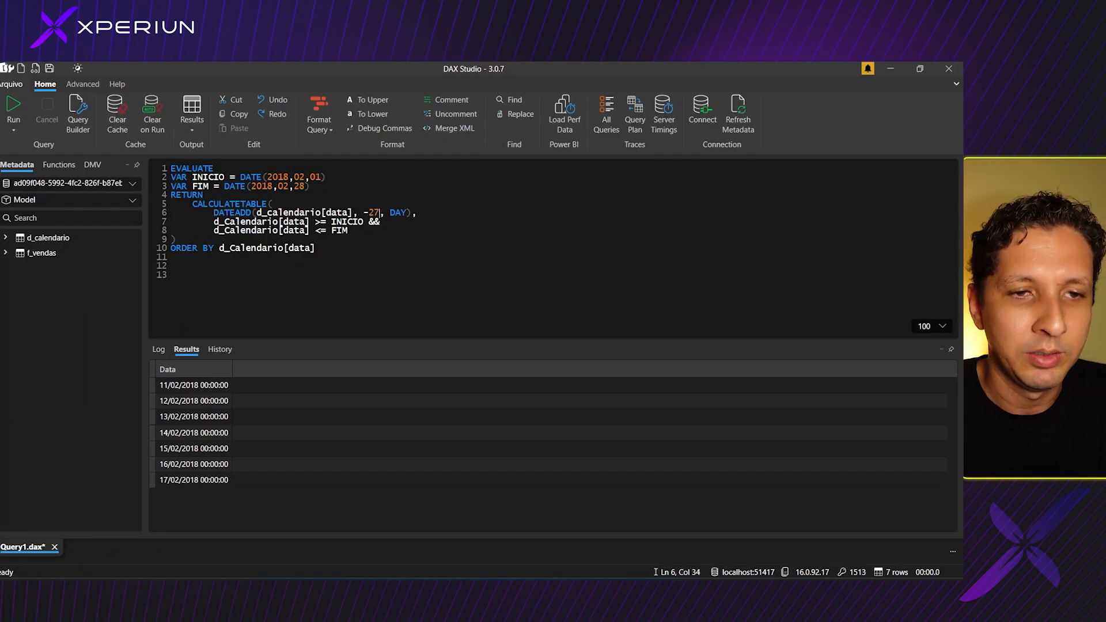
key(F5)
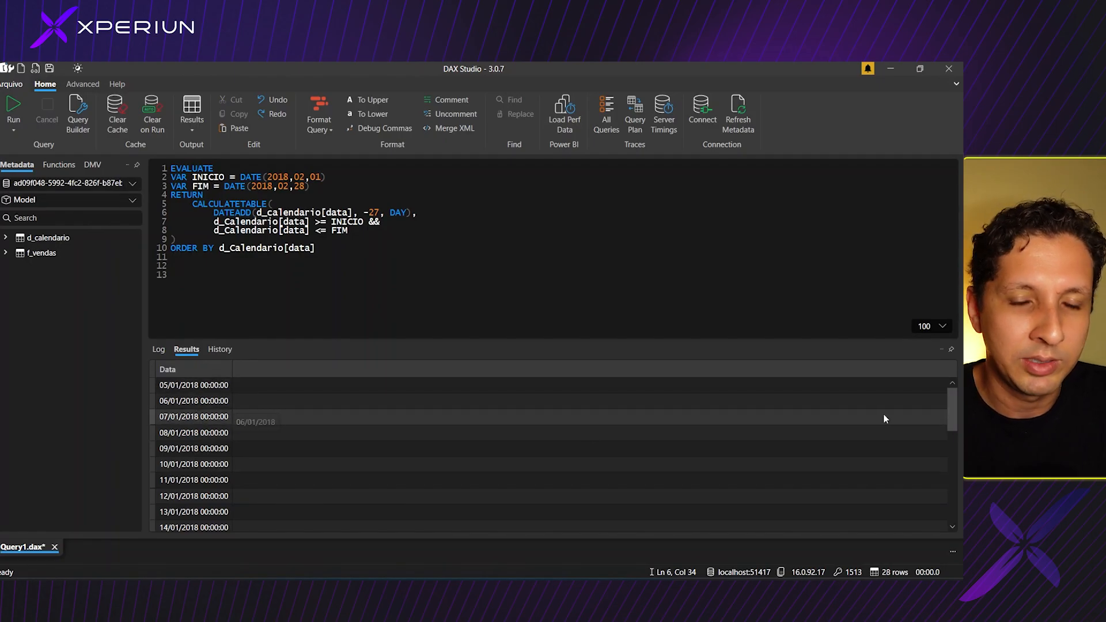
drag(953, 406, 949, 527)
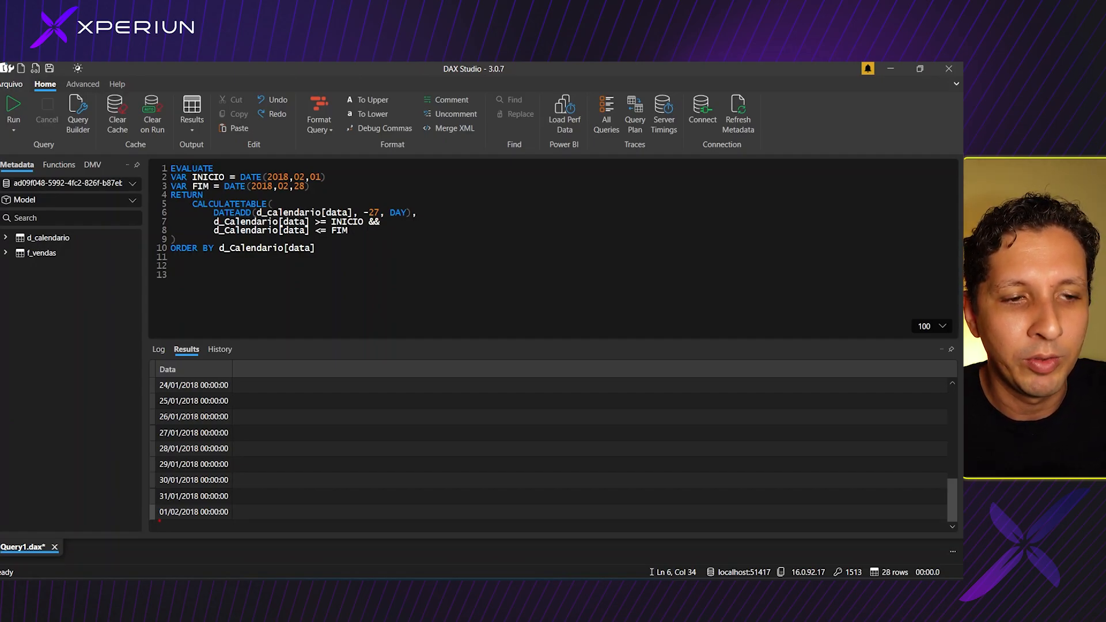
mouse_move(159, 522)
mouse_down()
mouse_move(217, 495)
mouse_move(173, 529)
mouse_up()
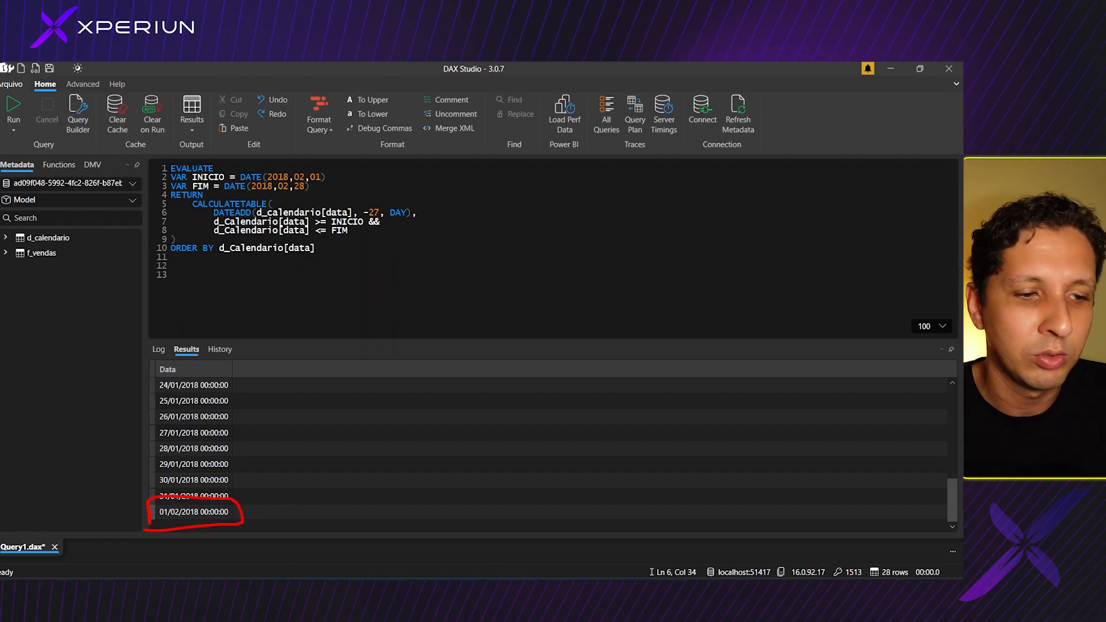
key(Escape)
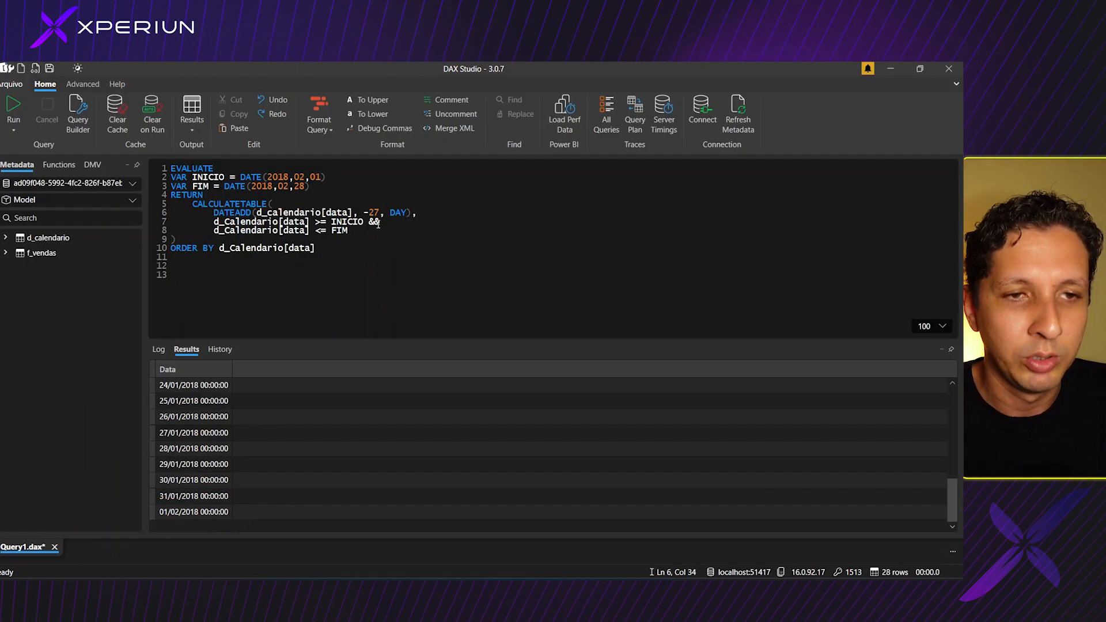
Step: Set the DATEADD shift to -28 DAY, rerun the query and check the final date in the results
key(BackSpace)
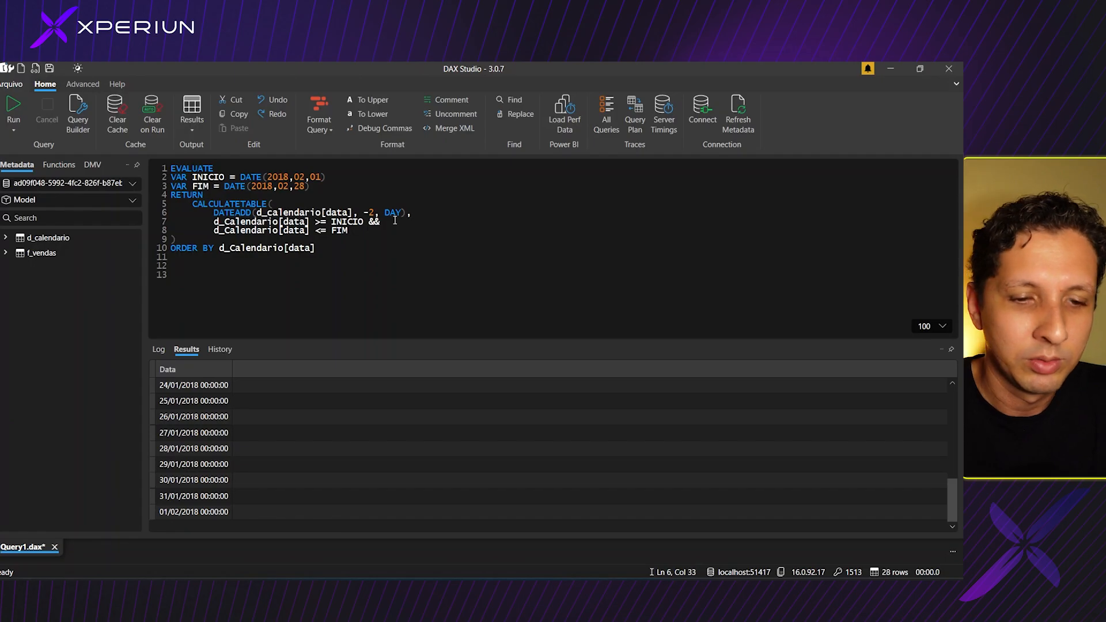
text(8)
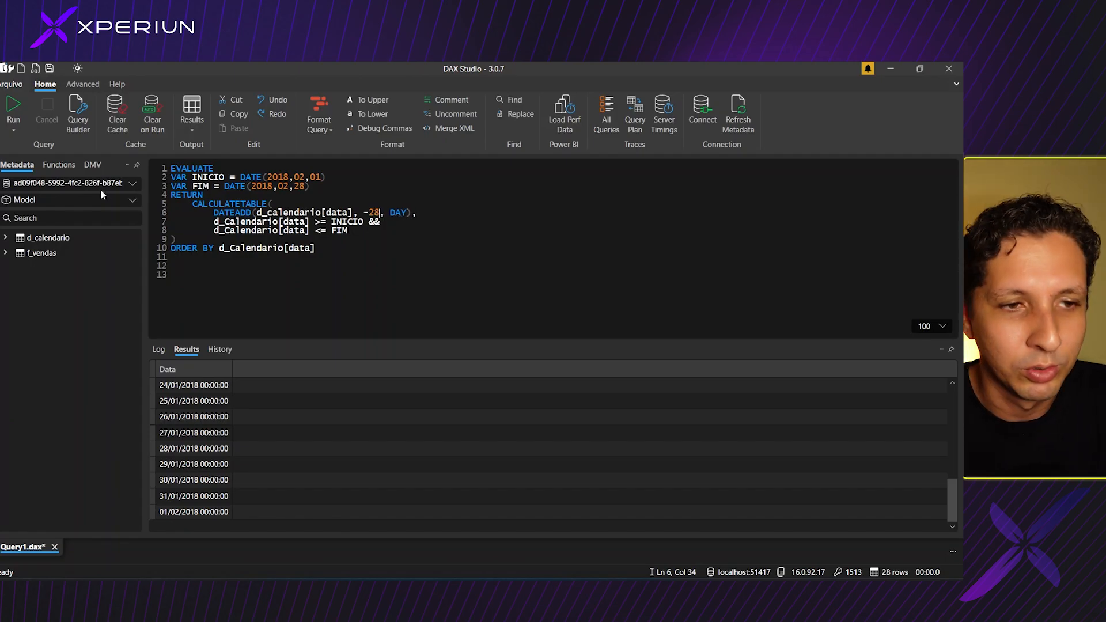
key(F5)
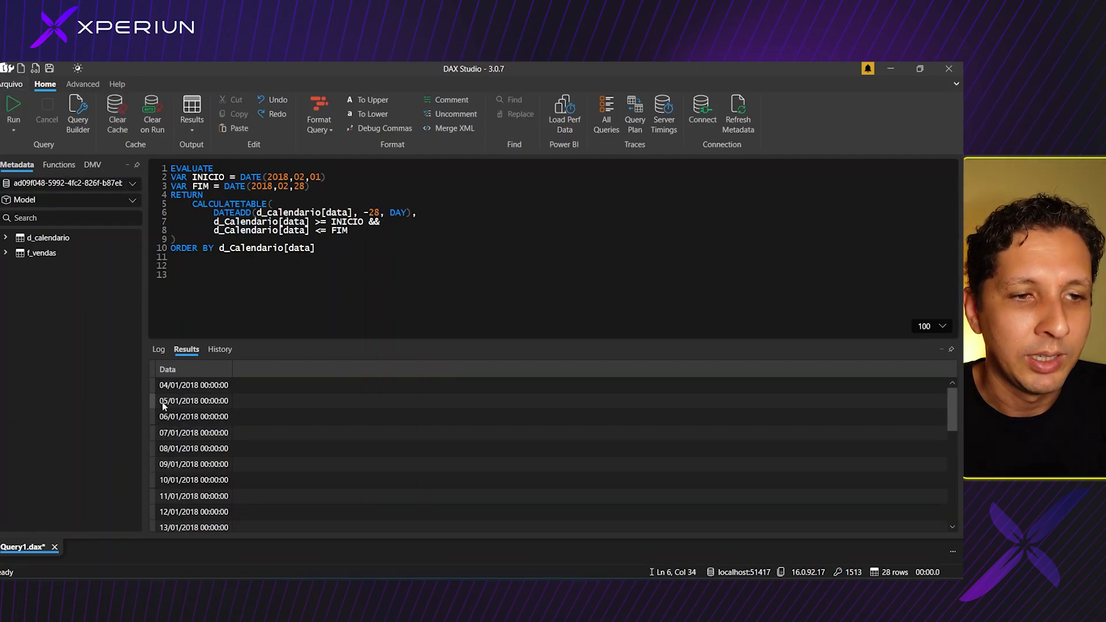
drag(951, 410, 951, 520)
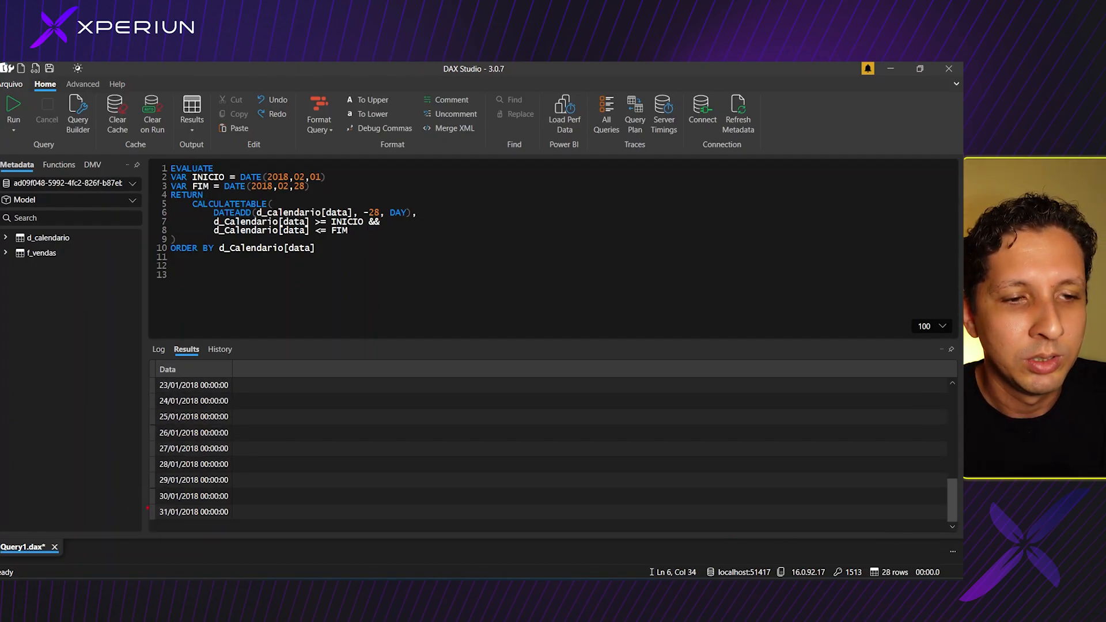
mouse_move(163, 495)
mouse_down()
mouse_move(238, 522)
mouse_move(135, 521)
mouse_up()
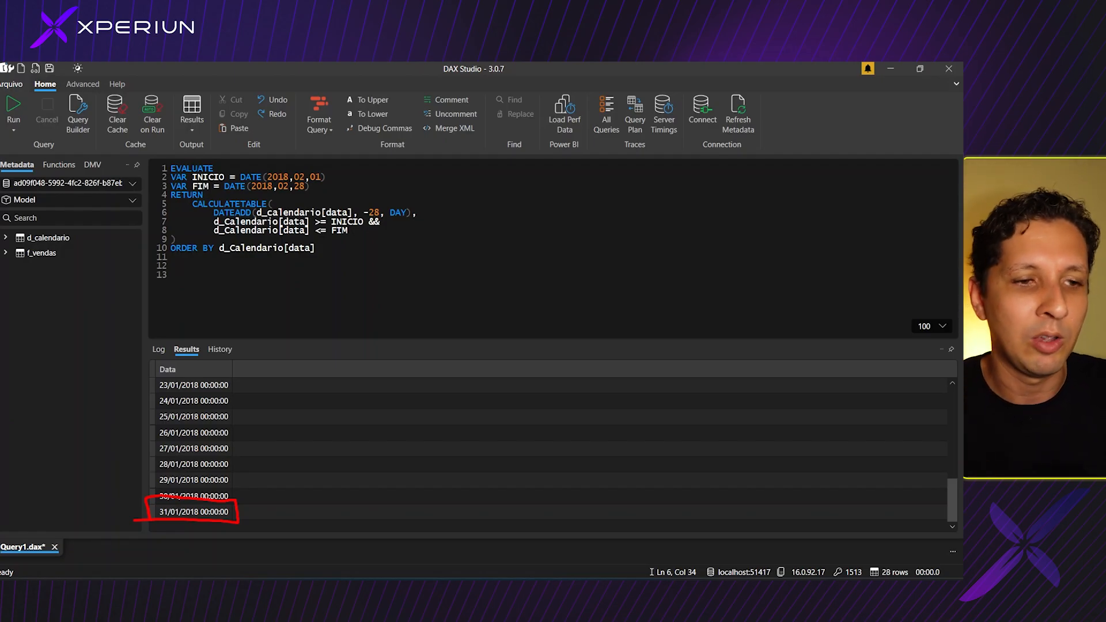
key(Escape)
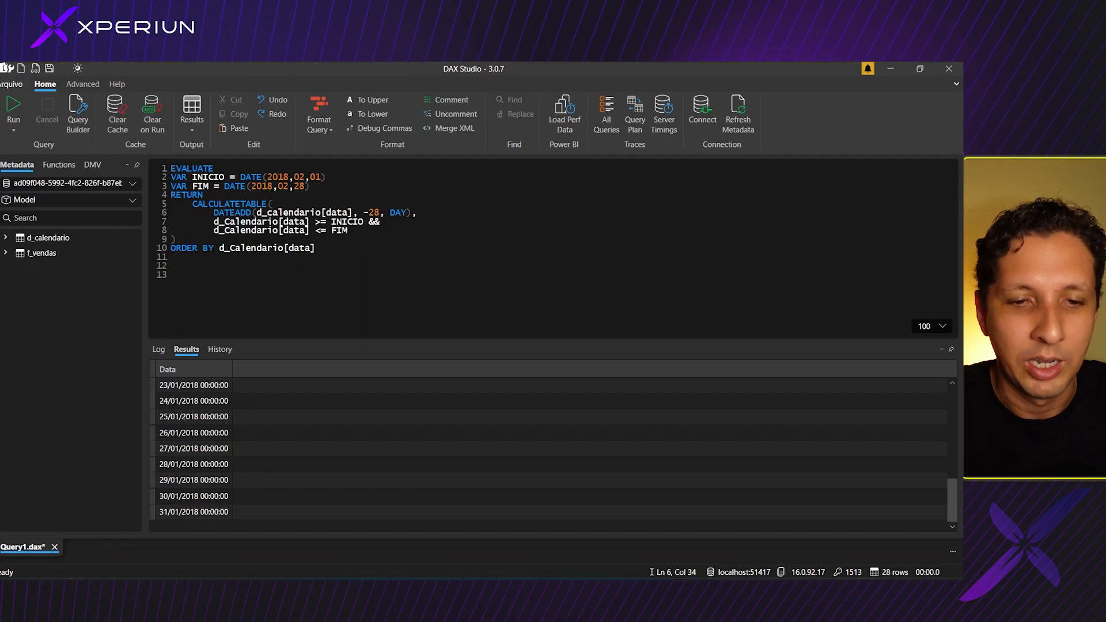
Step: Switch to the untitled Power BI Desktop report and create a new measure named % PA in the f_vendas table
mouse_move(589, 591)
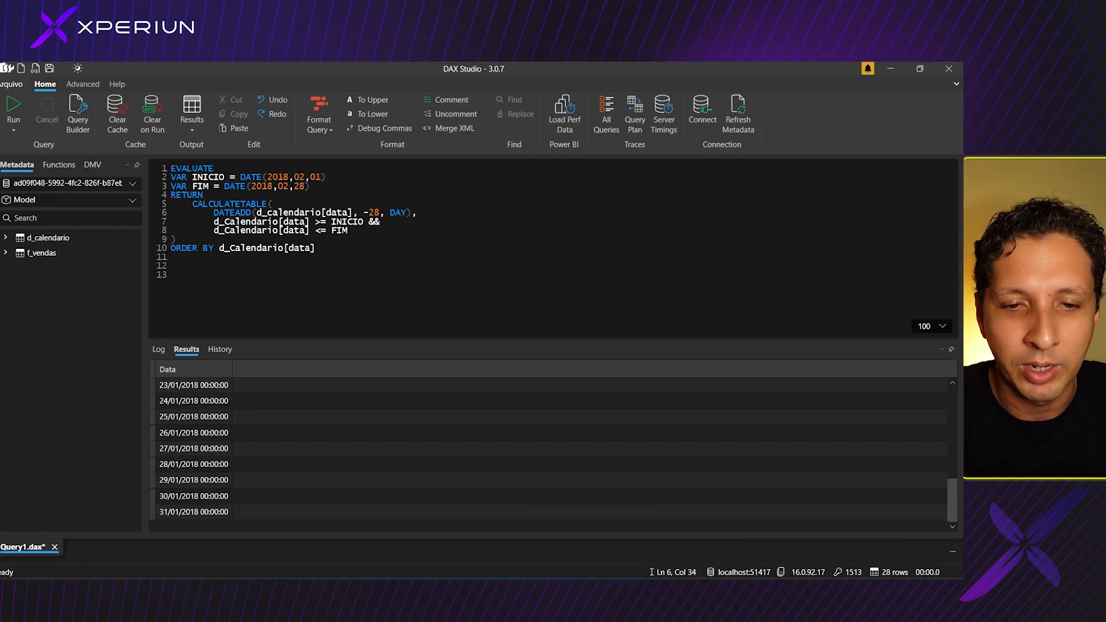
mouse_move(673, 591)
mouse_move(535, 591)
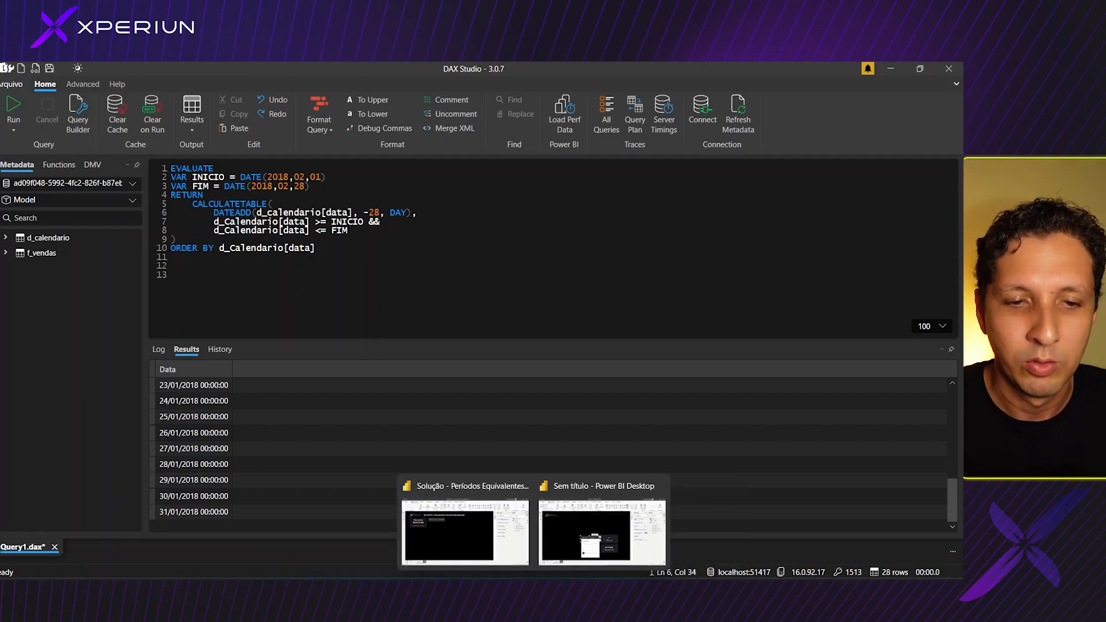
click(602, 530)
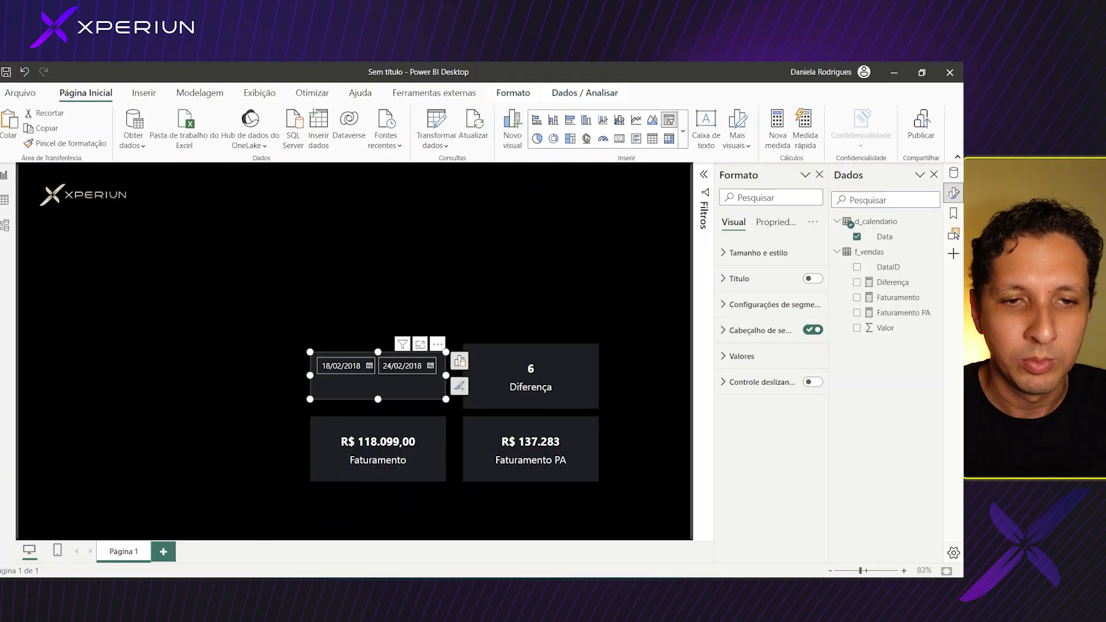
click(265, 414)
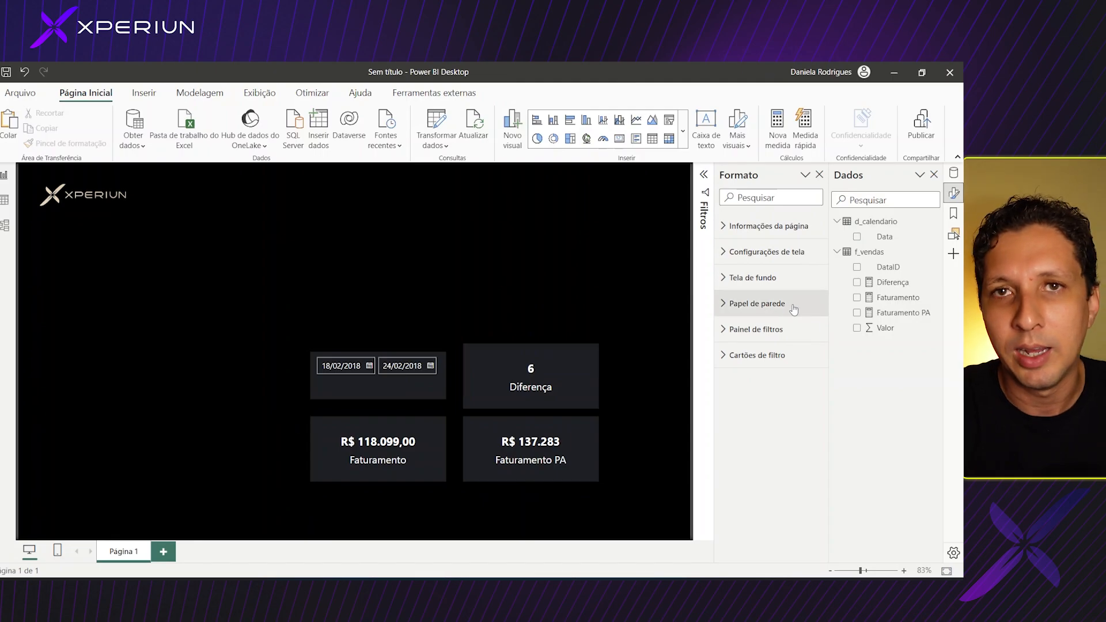
right_click(870, 258)
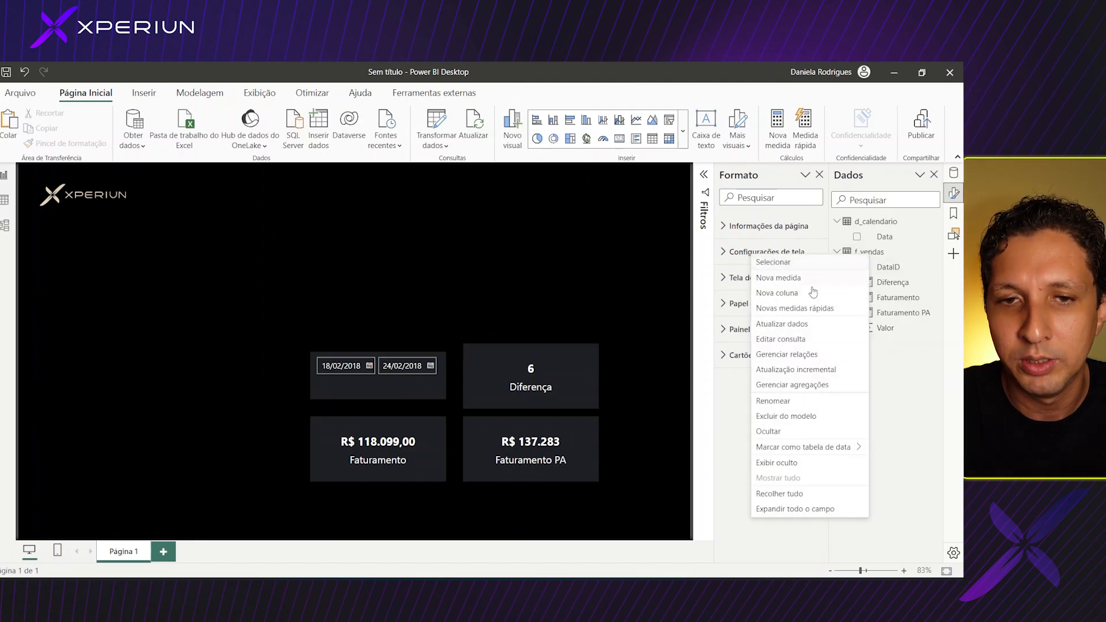
key(Escape)
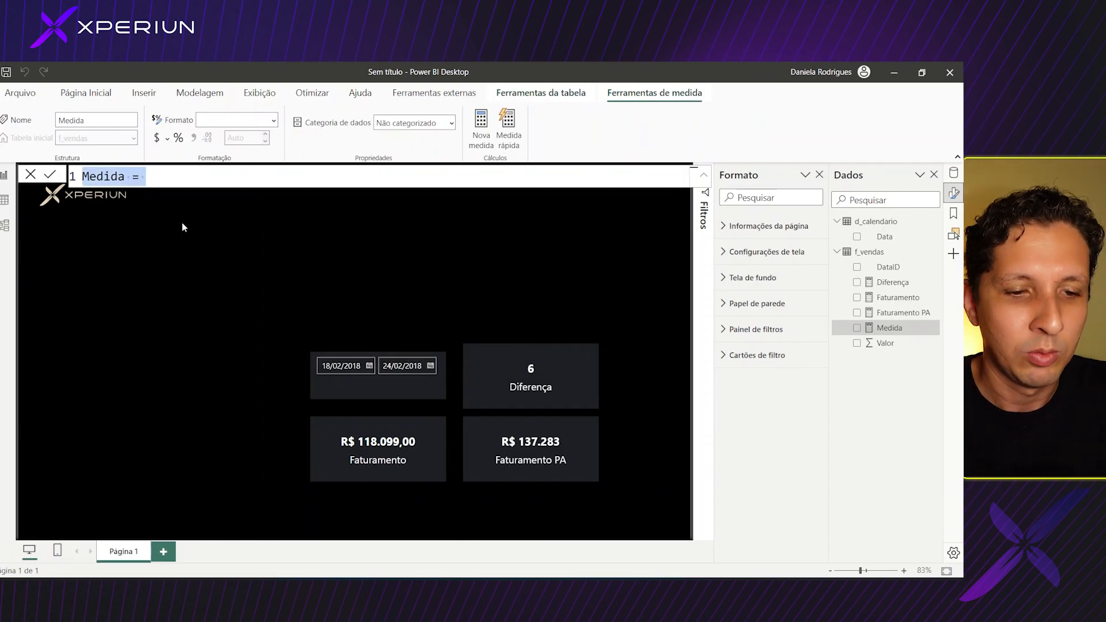
text(% pa)
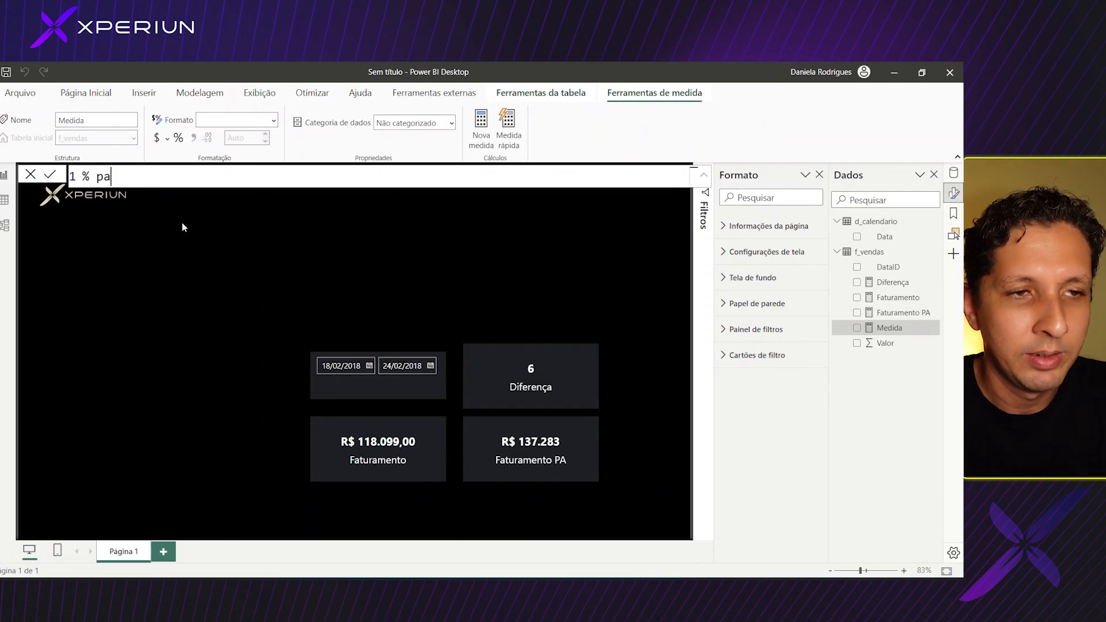
key(BackSpace)
key(BackSpace)
text(PA )
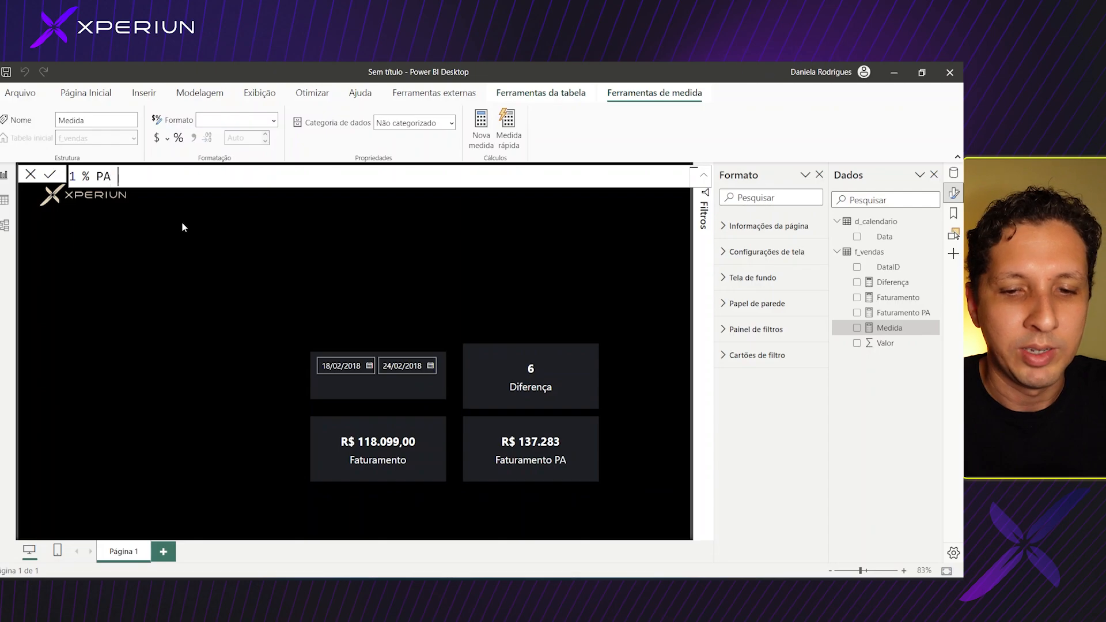
Step: Define % PA as a DIVIDE expression with [Faturamento] - [Faturamento PA] as the numerator
text(= DIV)
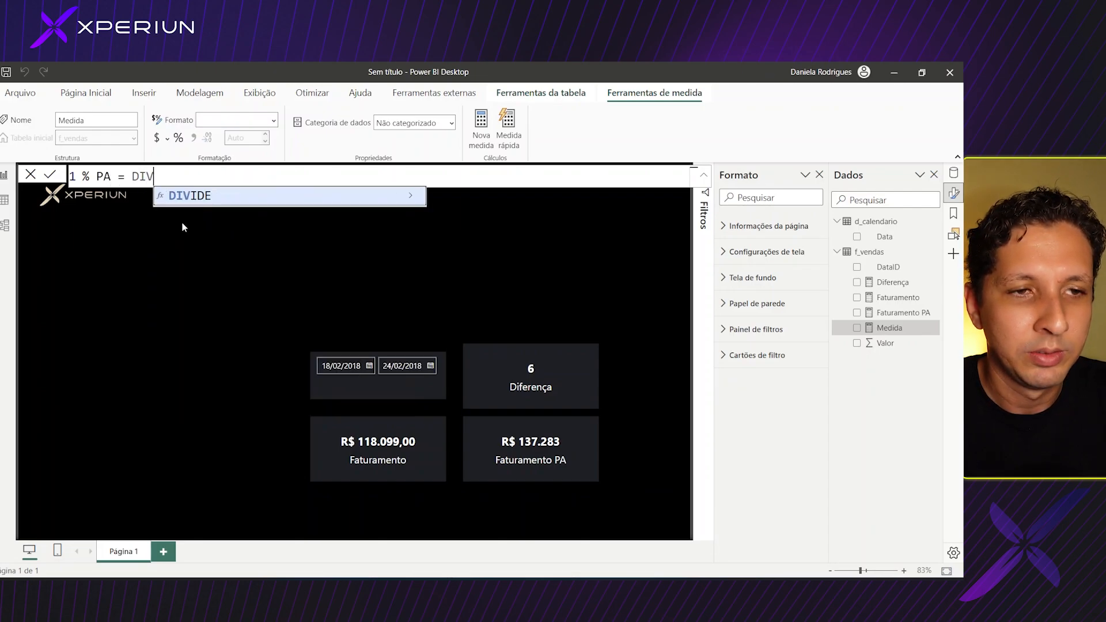
key(Tab)
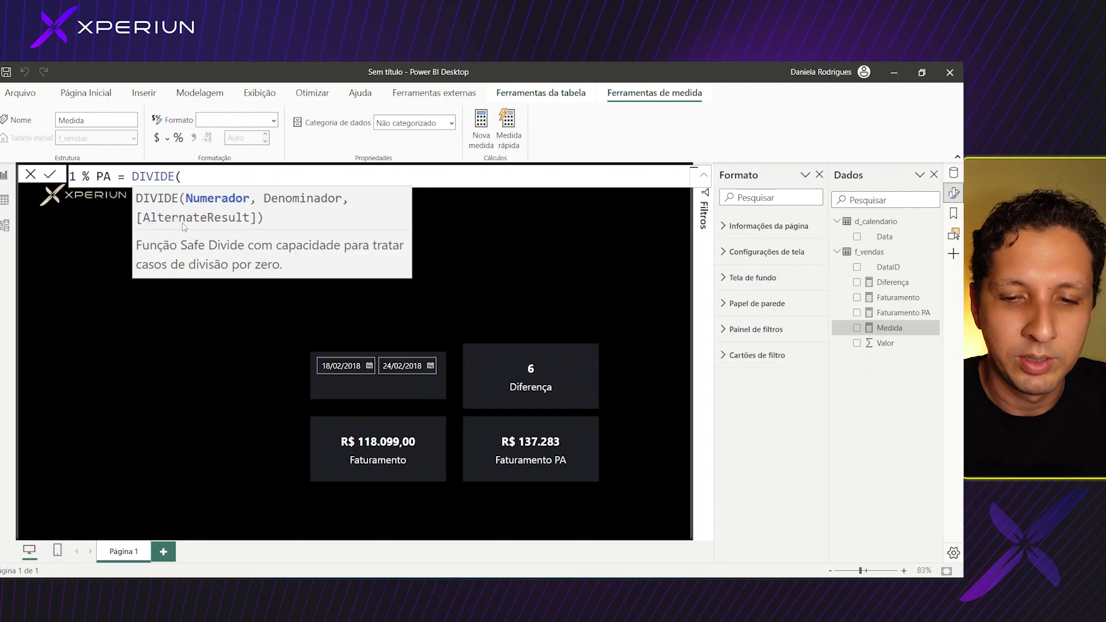
text([)
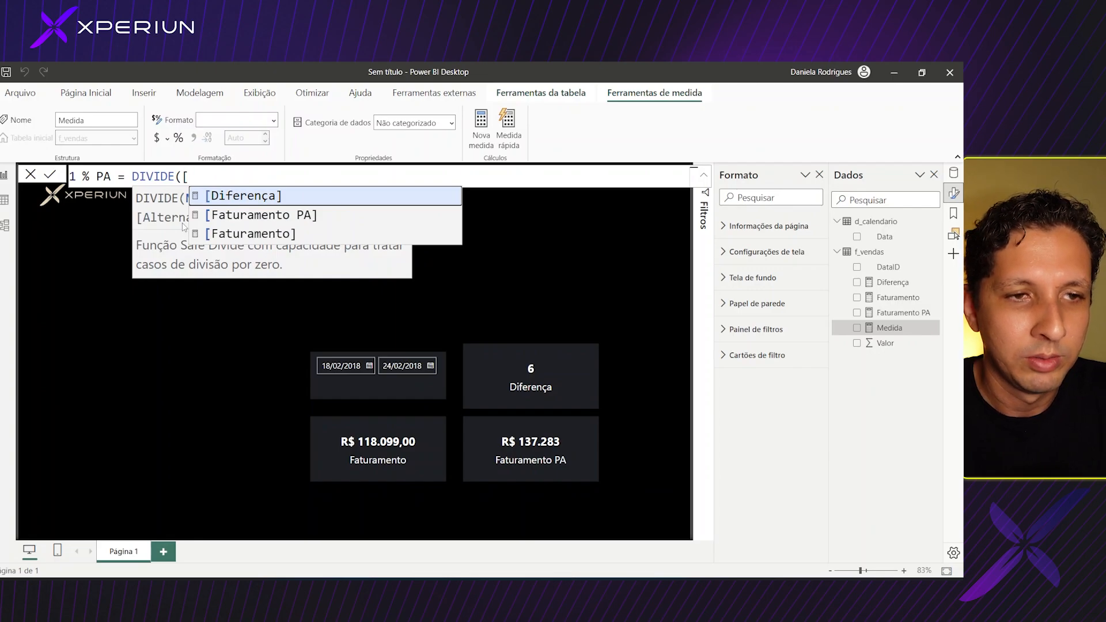
key(Down)
key(Down)
key(Tab)
text(- )
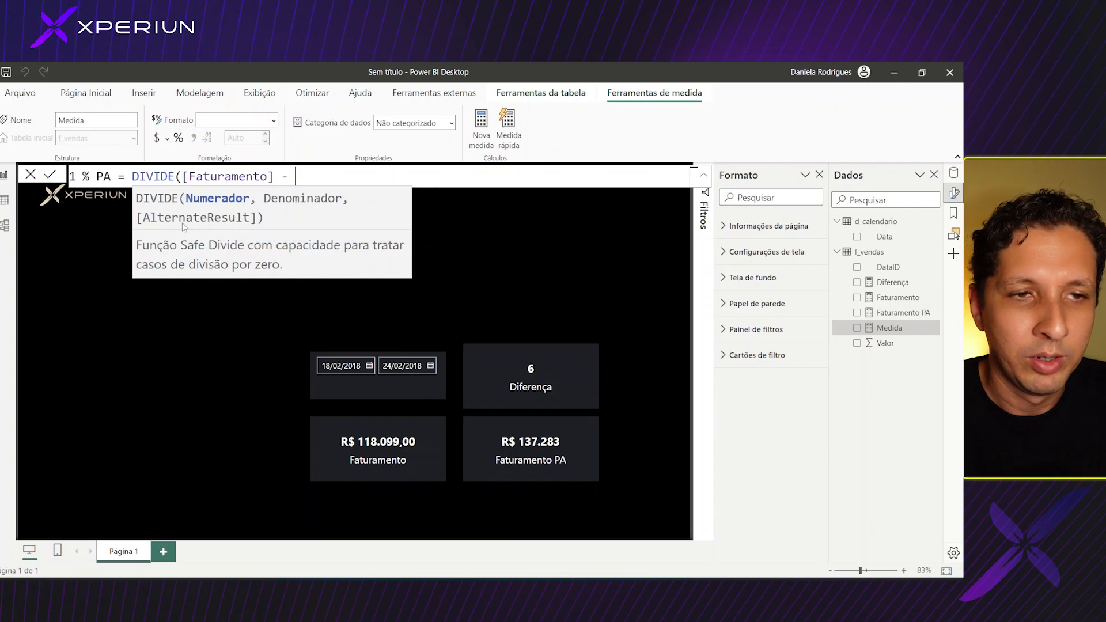
text([Faturamento)
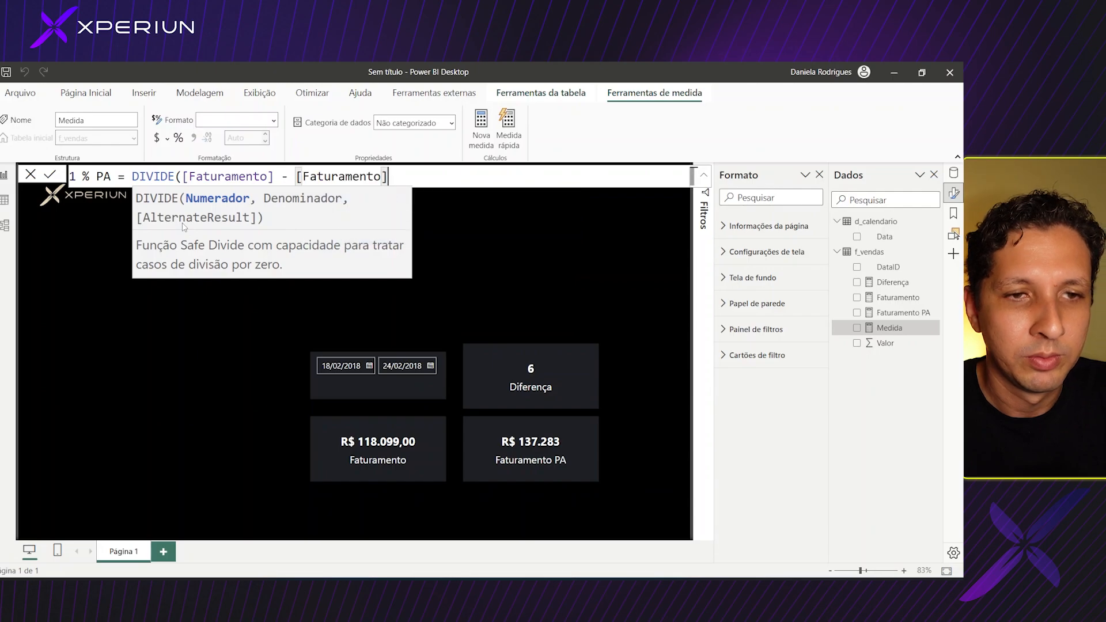
key(Up)
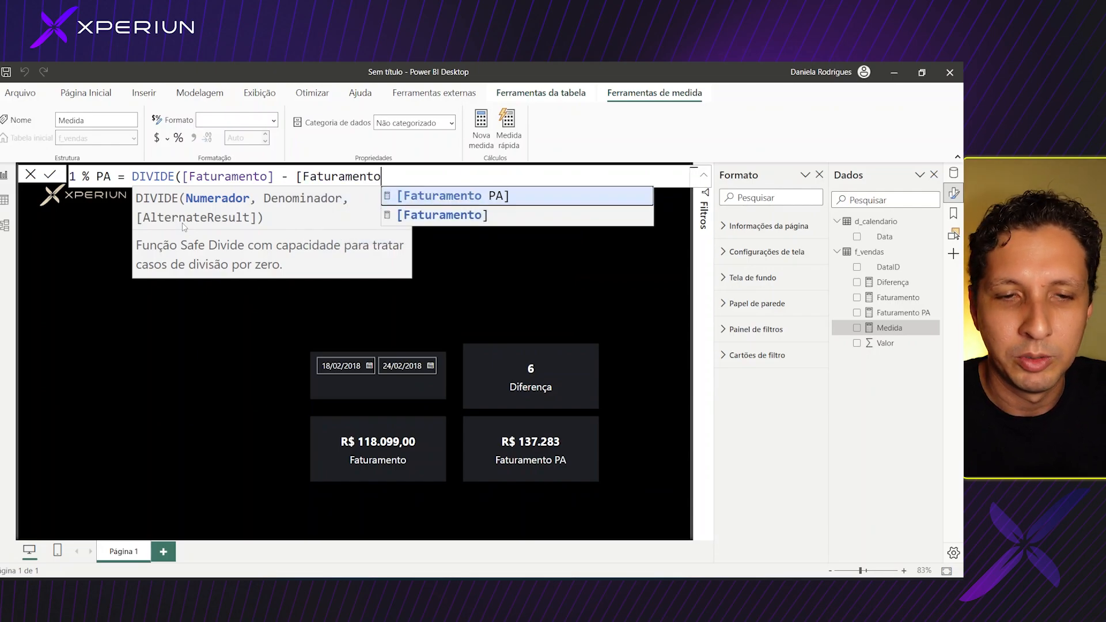
key(Tab)
text(, )
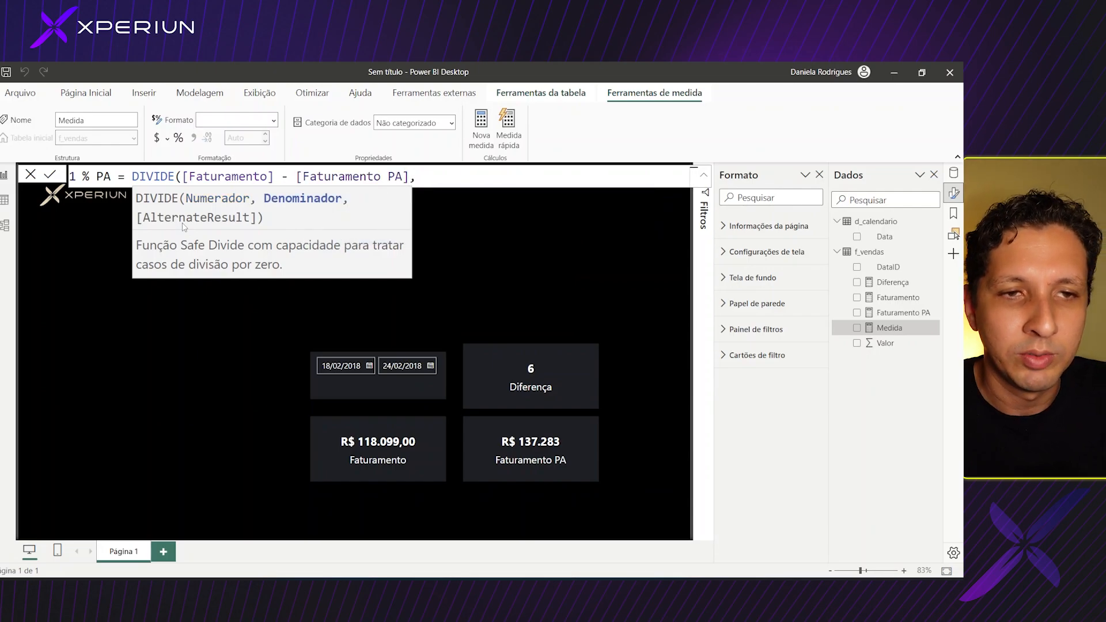
Step: Complete the DIVIDE formula with [Faturamento PA] as the denominator, commit the measure and format it as a percentage
text([)
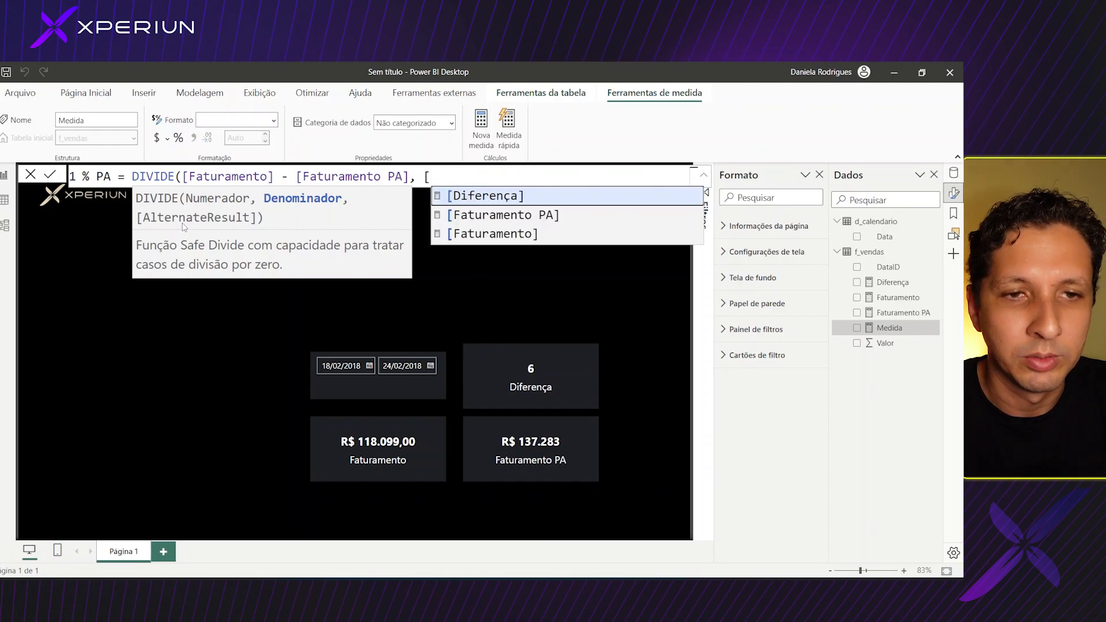
key(Down)
key(Down)
key(Tab)
key(BackSpace)
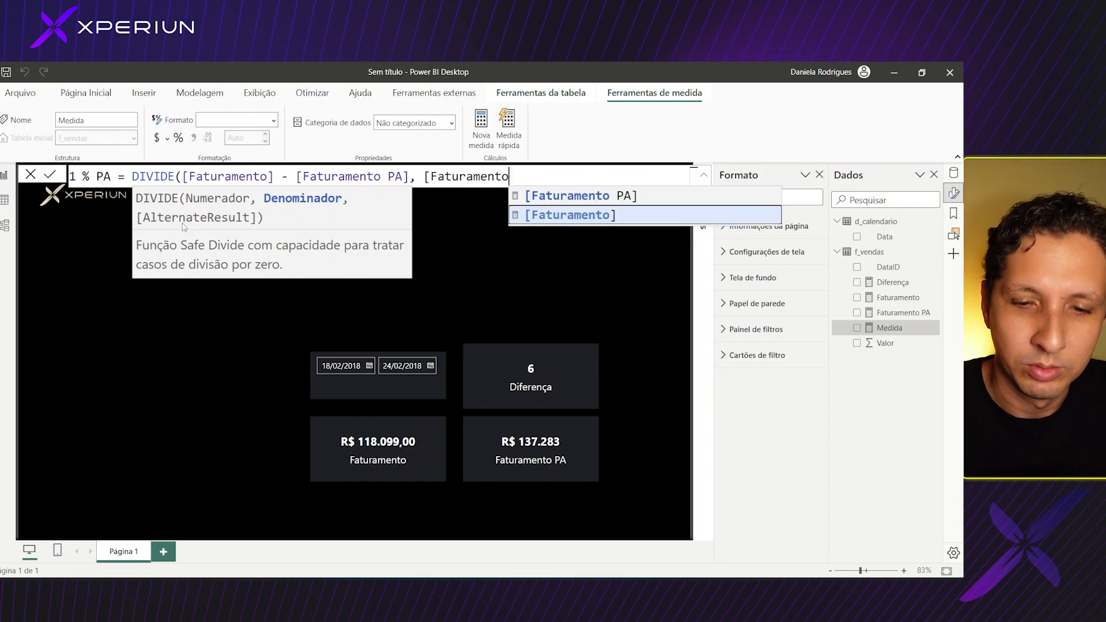
key(Up)
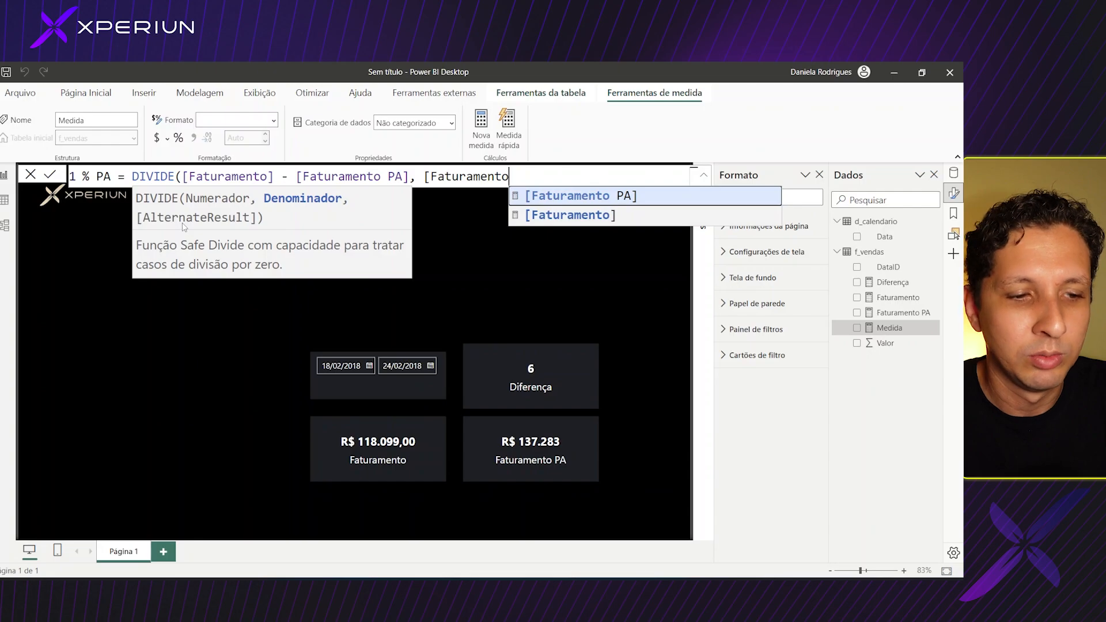
key(Tab)
text())
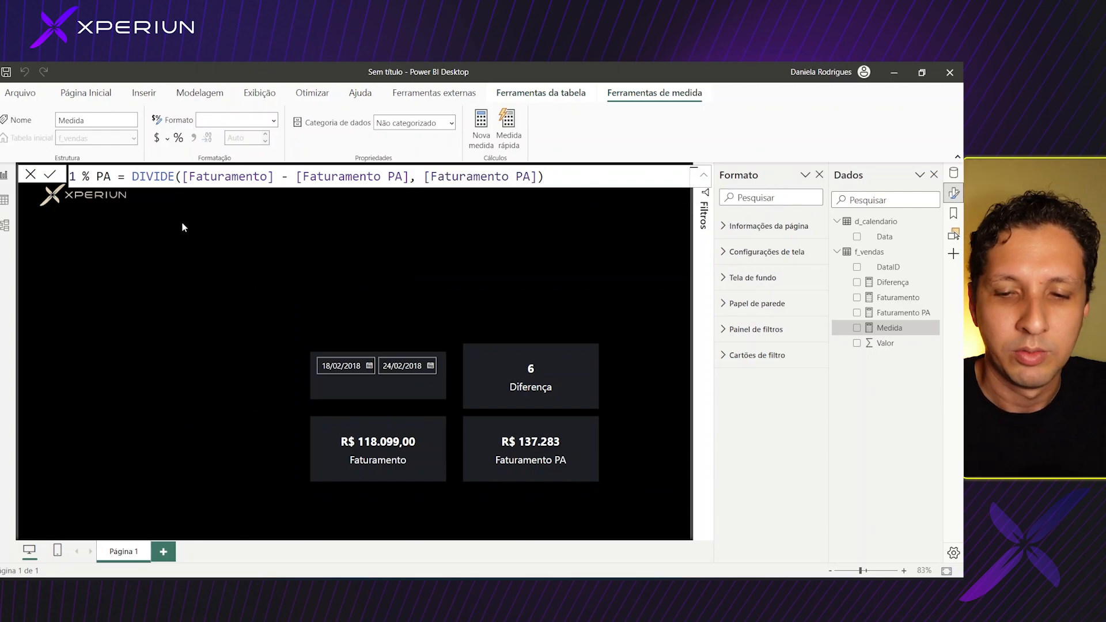
key(Return)
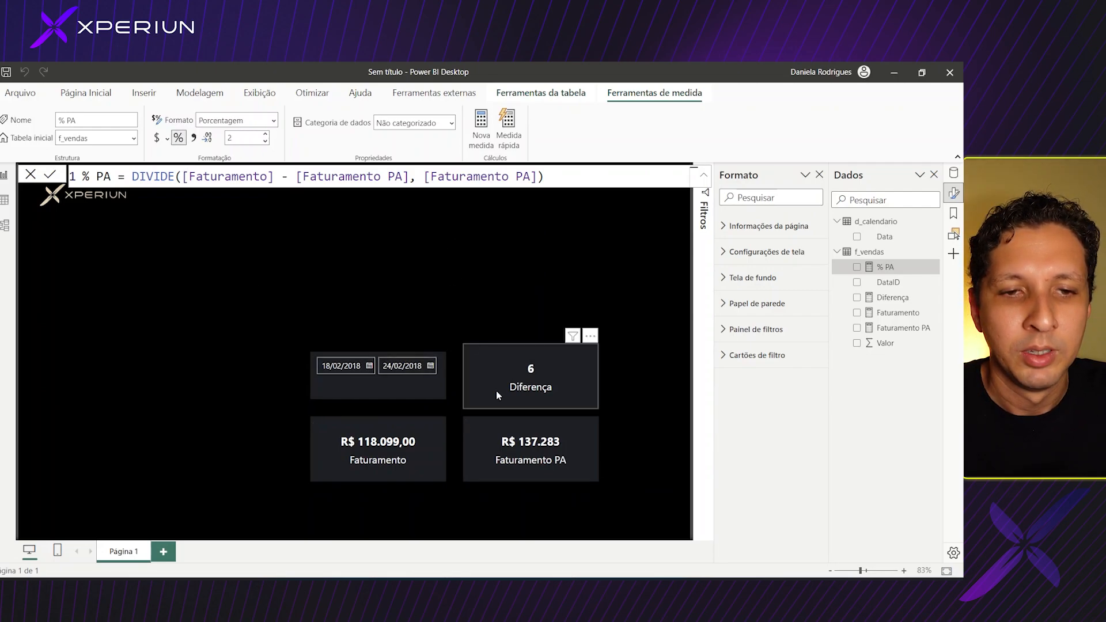
Step: Replace the Diferença measure with % PA in the card above Faturamento PA and deselect the card
click(549, 393)
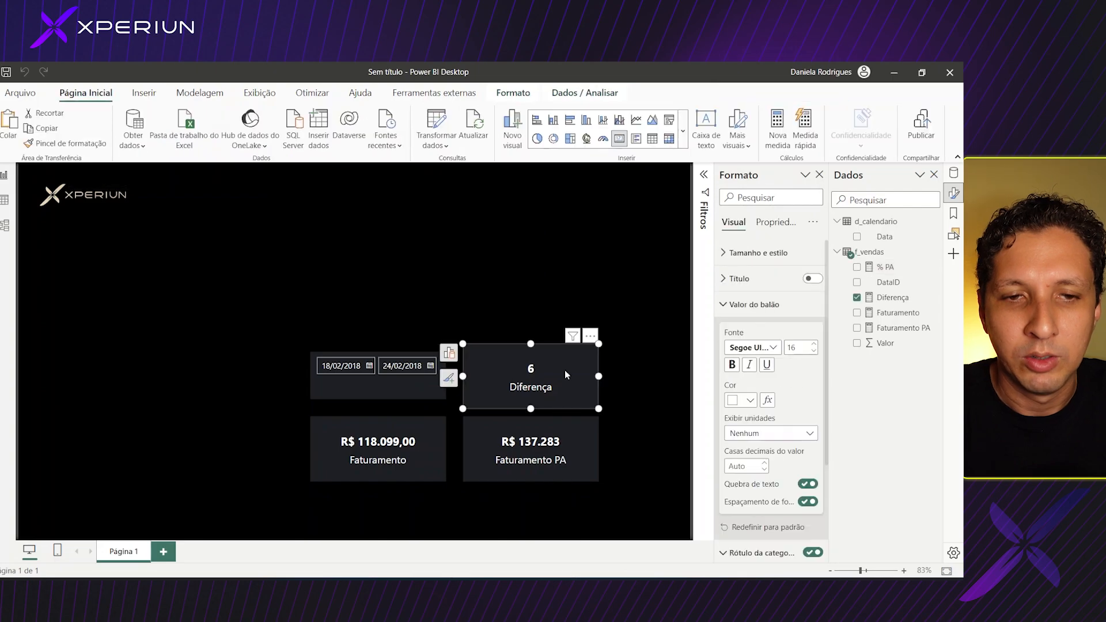
click(864, 297)
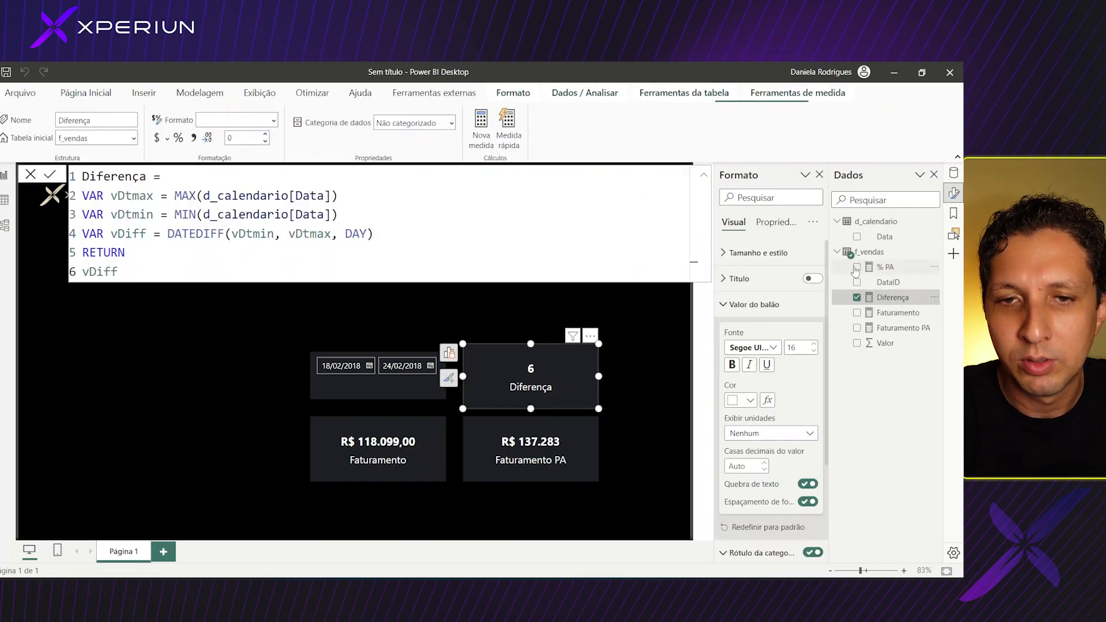
click(856, 297)
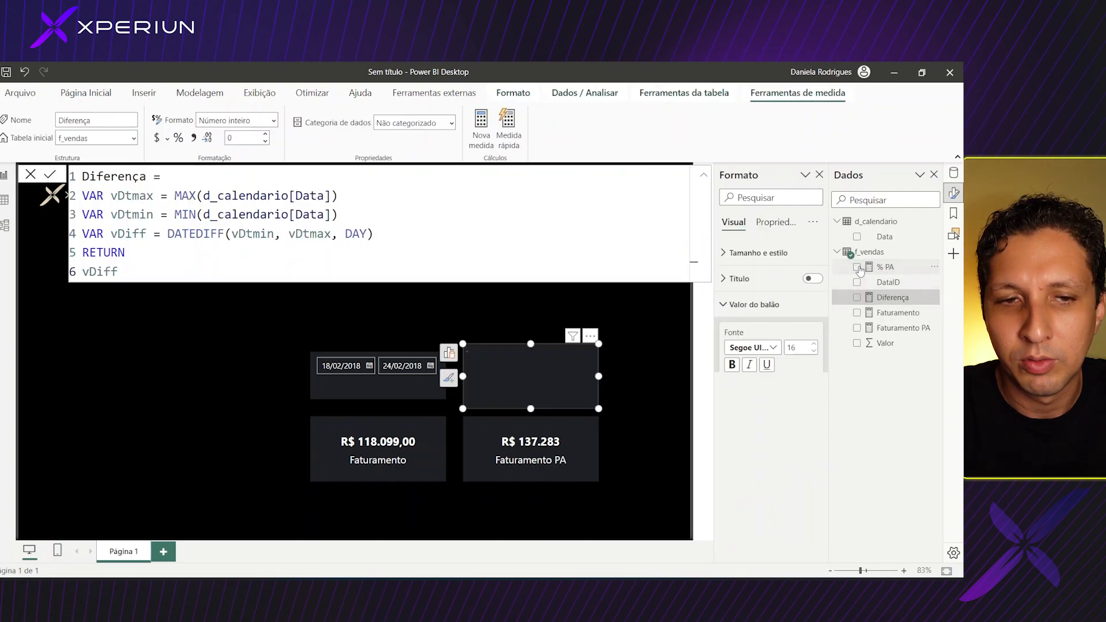
click(856, 267)
click(634, 445)
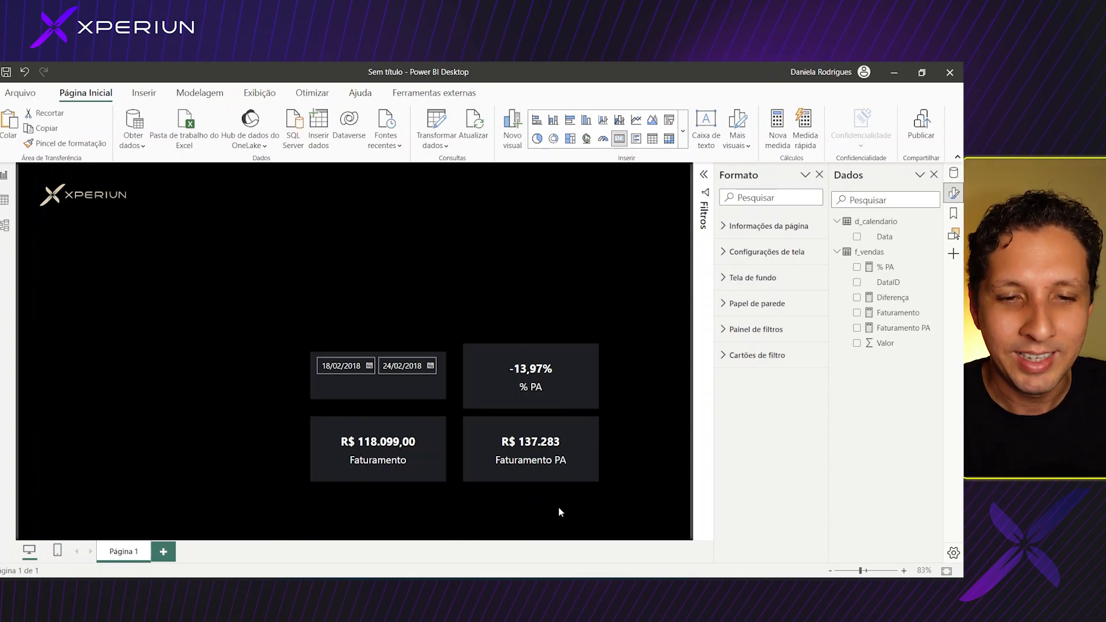
Step: Switch to the Solução - Períodos Equivalentes report and examine the formula of its % PA measure
mouse_move(533, 590)
click(465, 533)
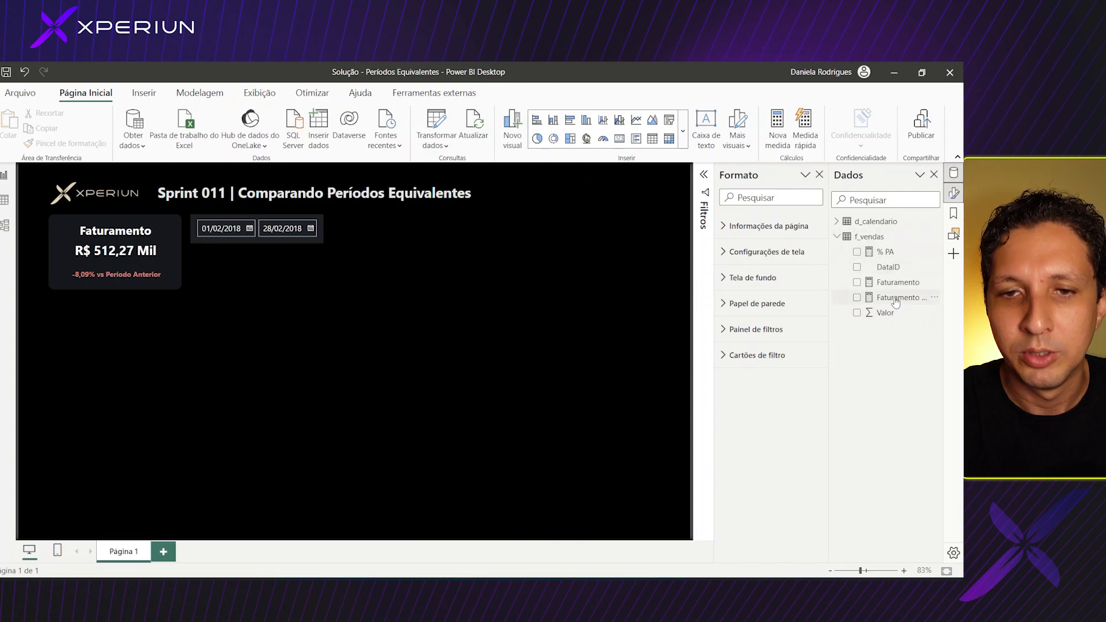
click(884, 254)
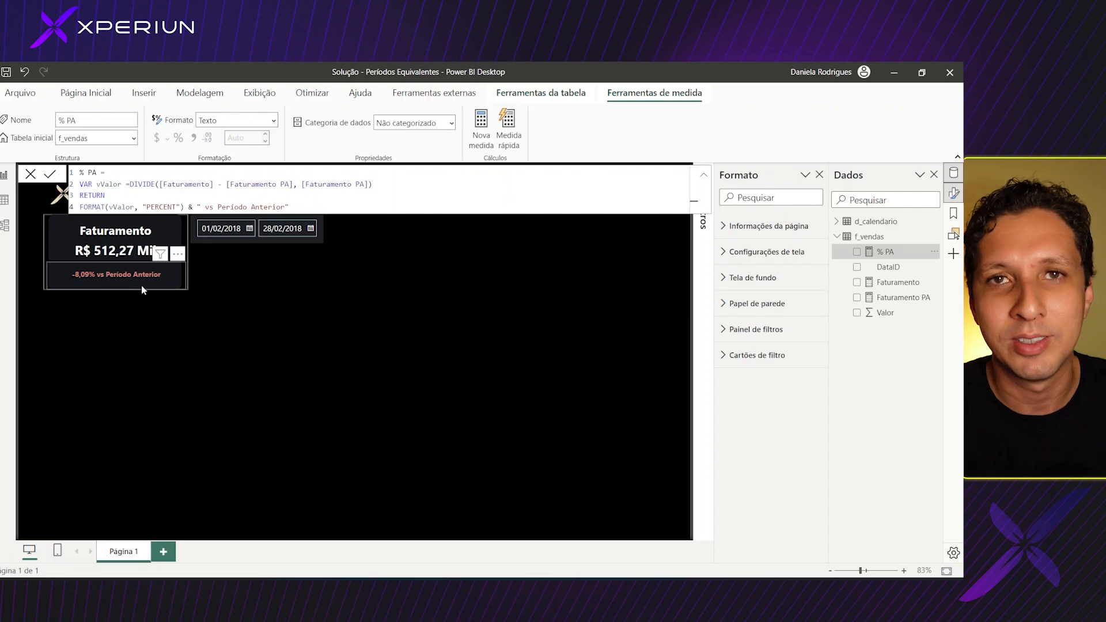
click(198, 333)
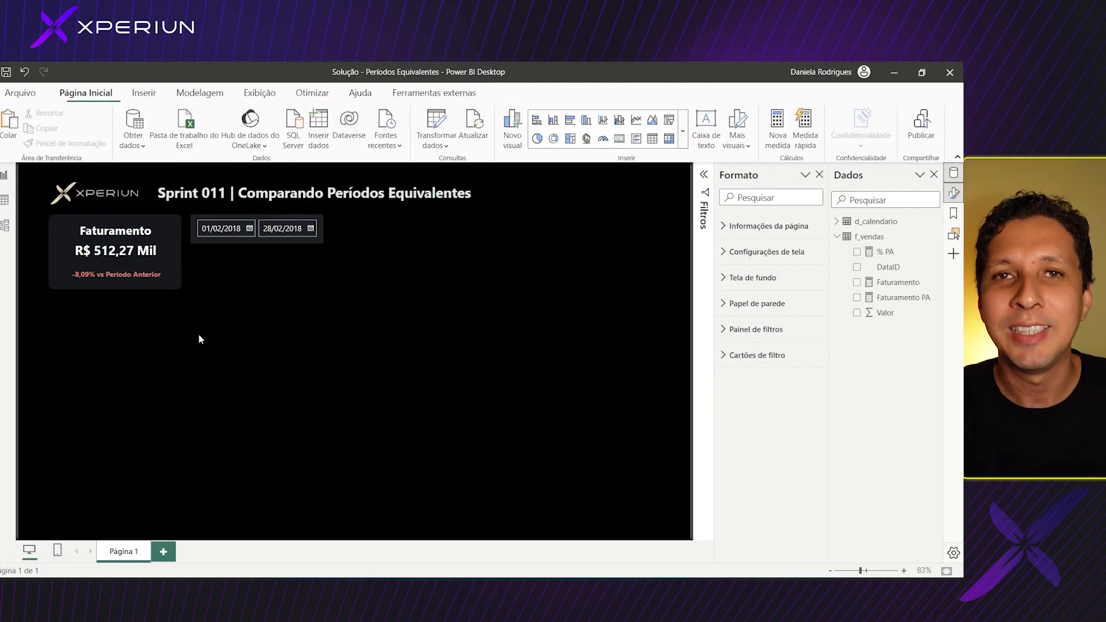